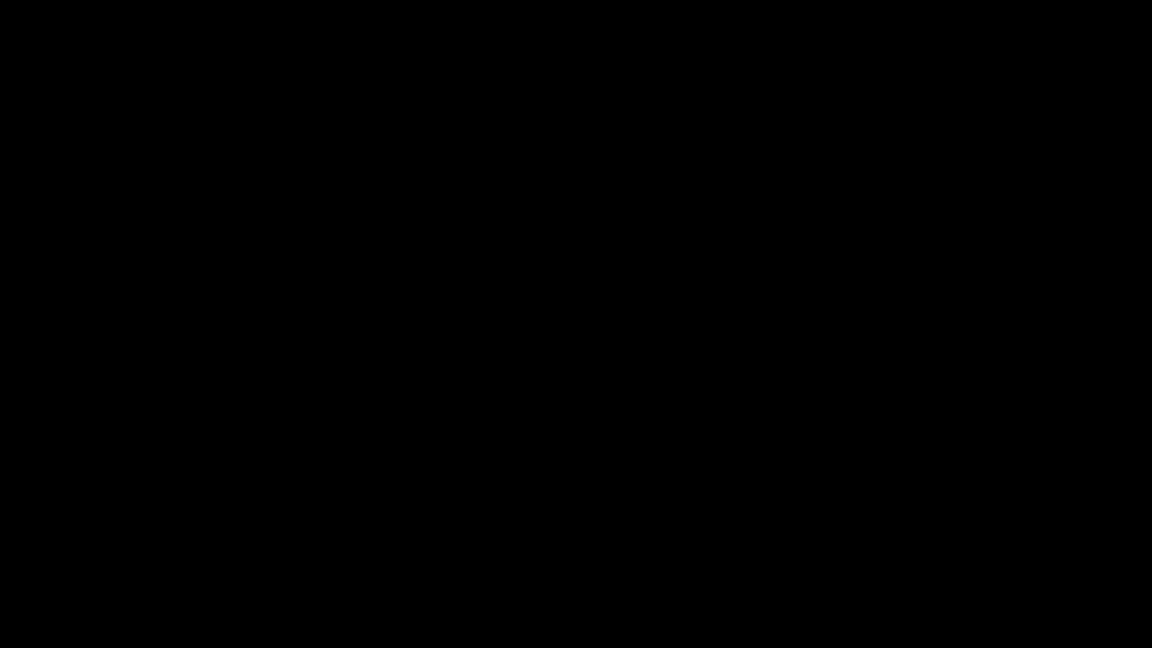
Close the current window and reopen mail letter Document.docx from the ms folder in Word
key("alt+F4")
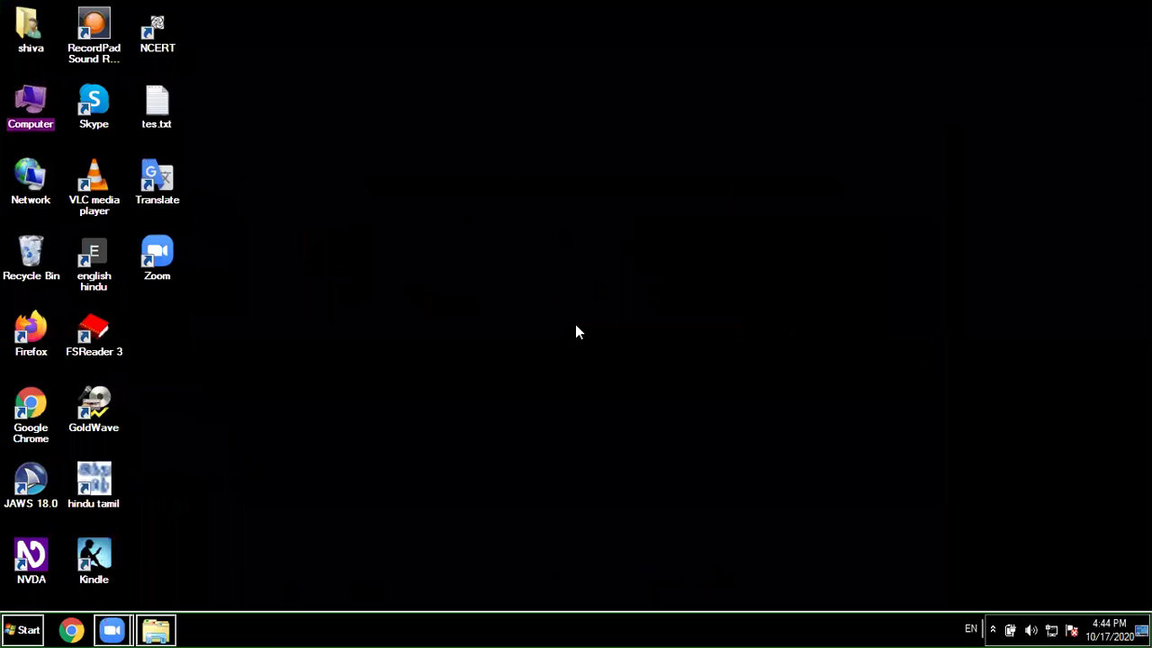
key("alt+Tab")
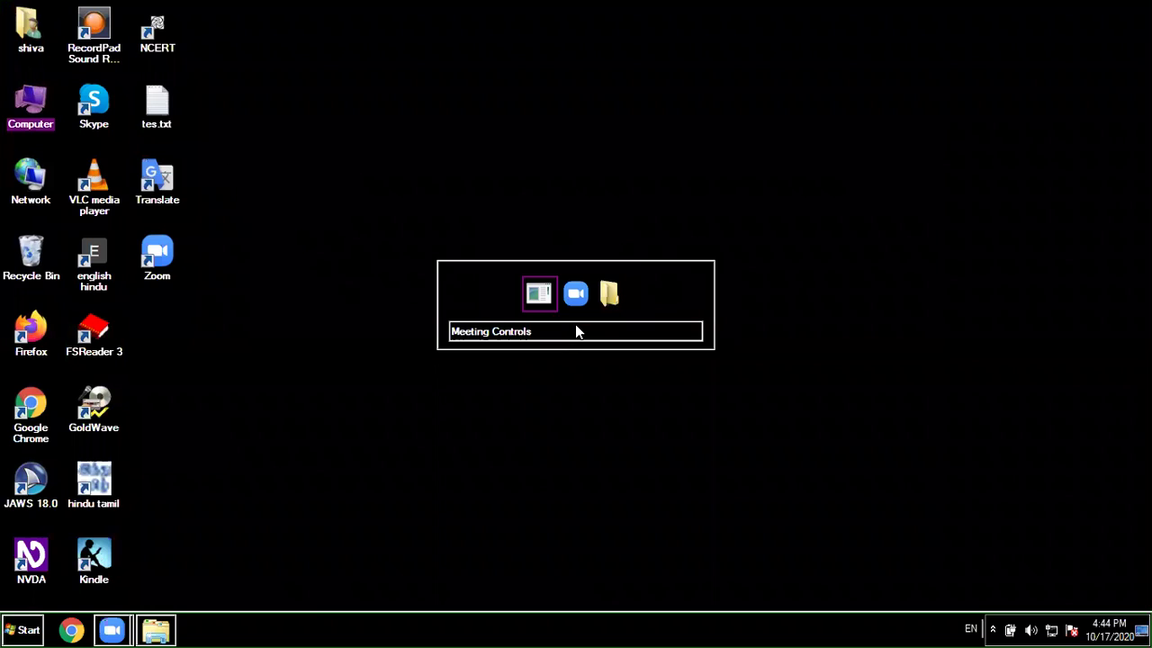
key("alt+Tab")
key("alt+Tab")
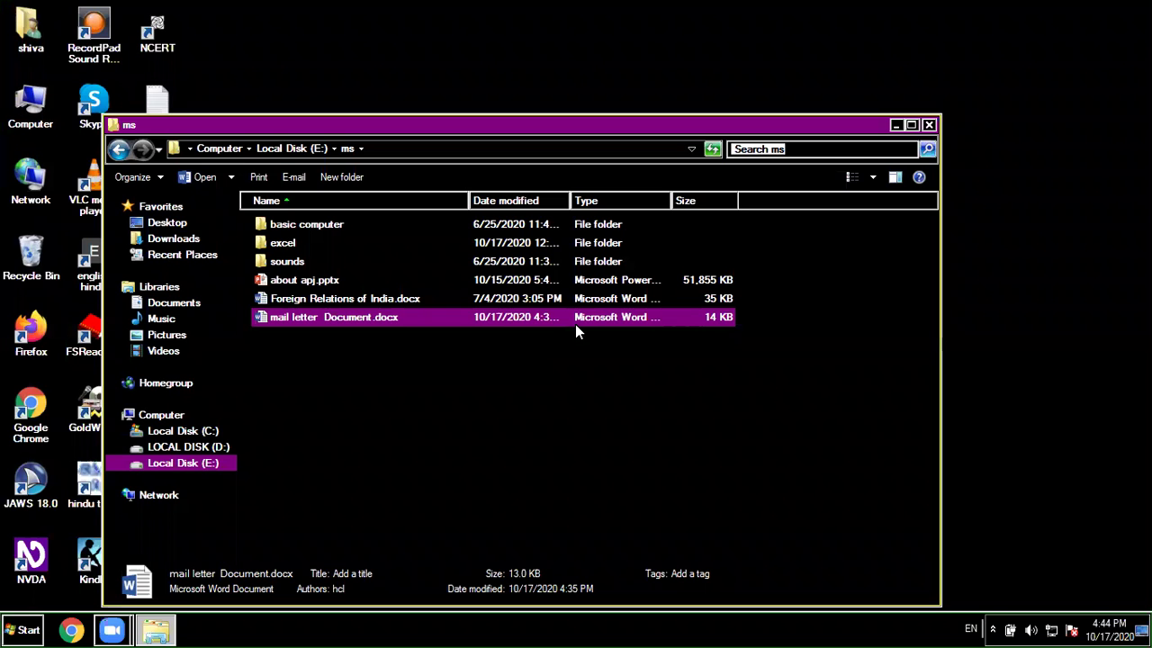
key("Up")
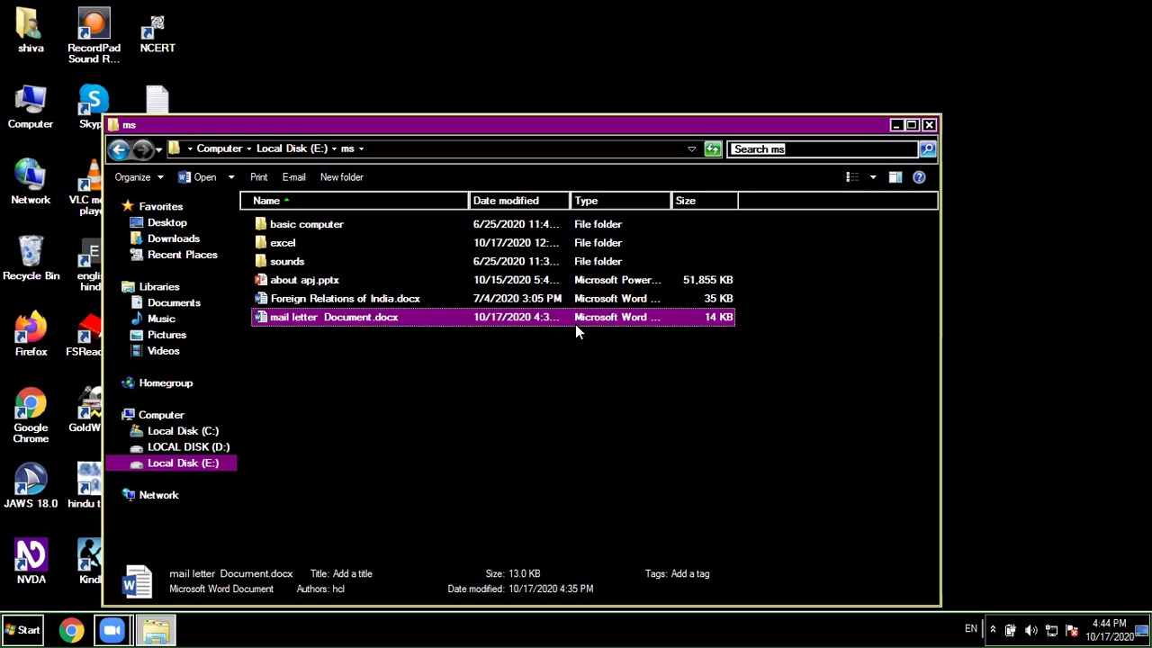
key("Return")
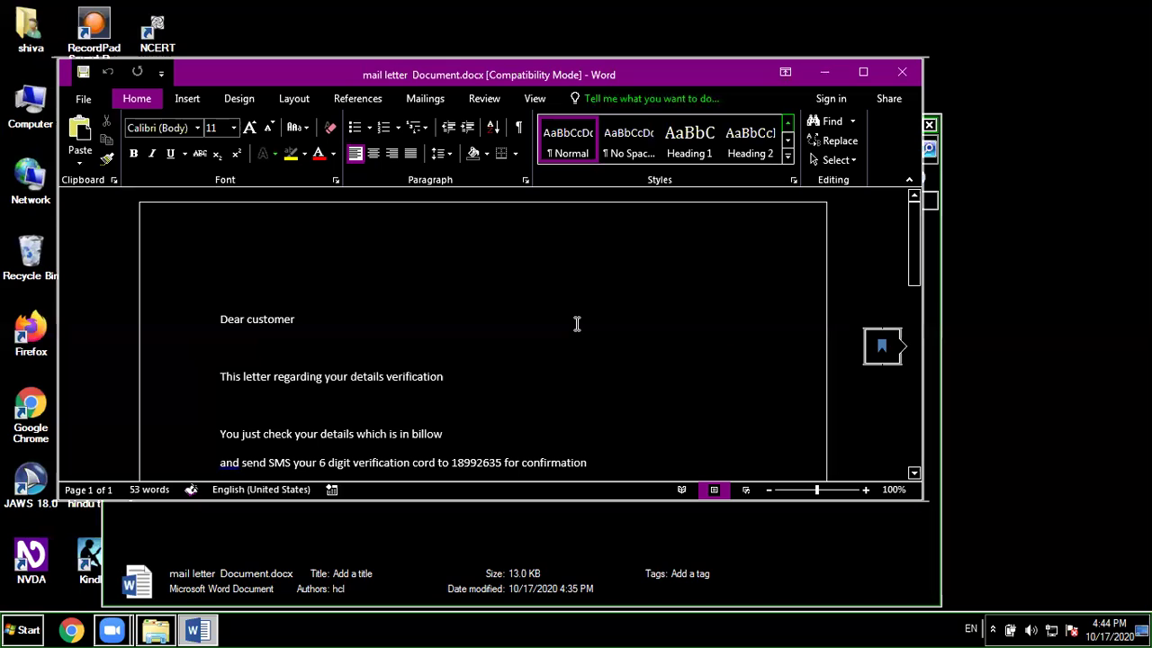
Read the letter from 'Dear customer' down to the thank you line, then return to the ms folder
key("Down")
key("Down")
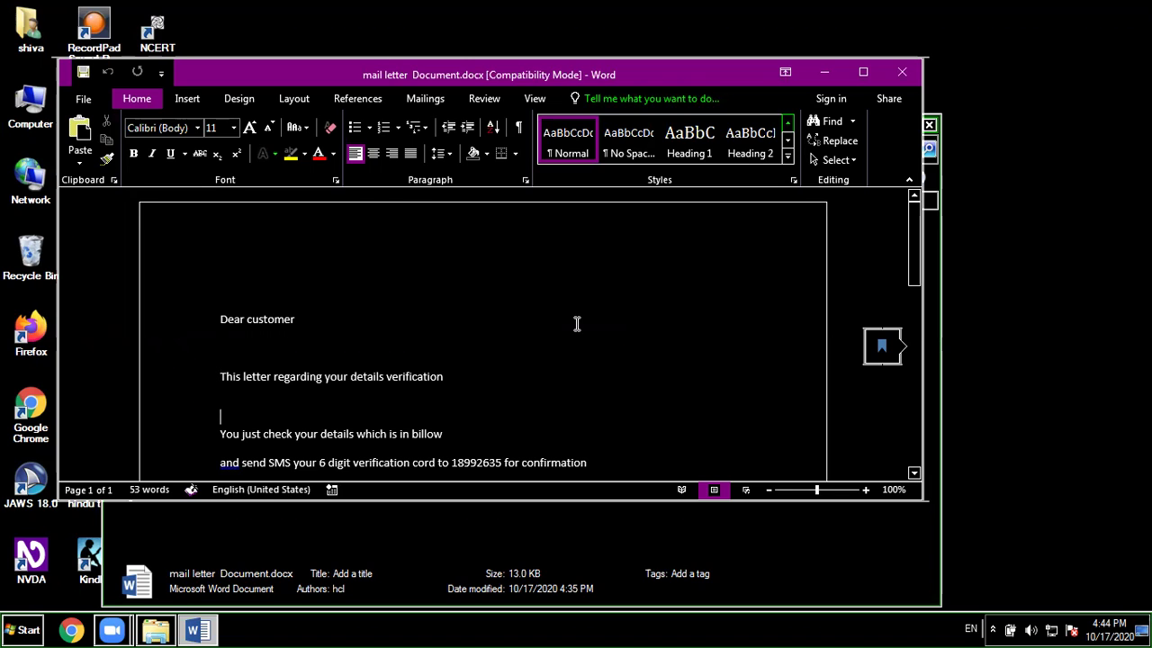
key("Down")
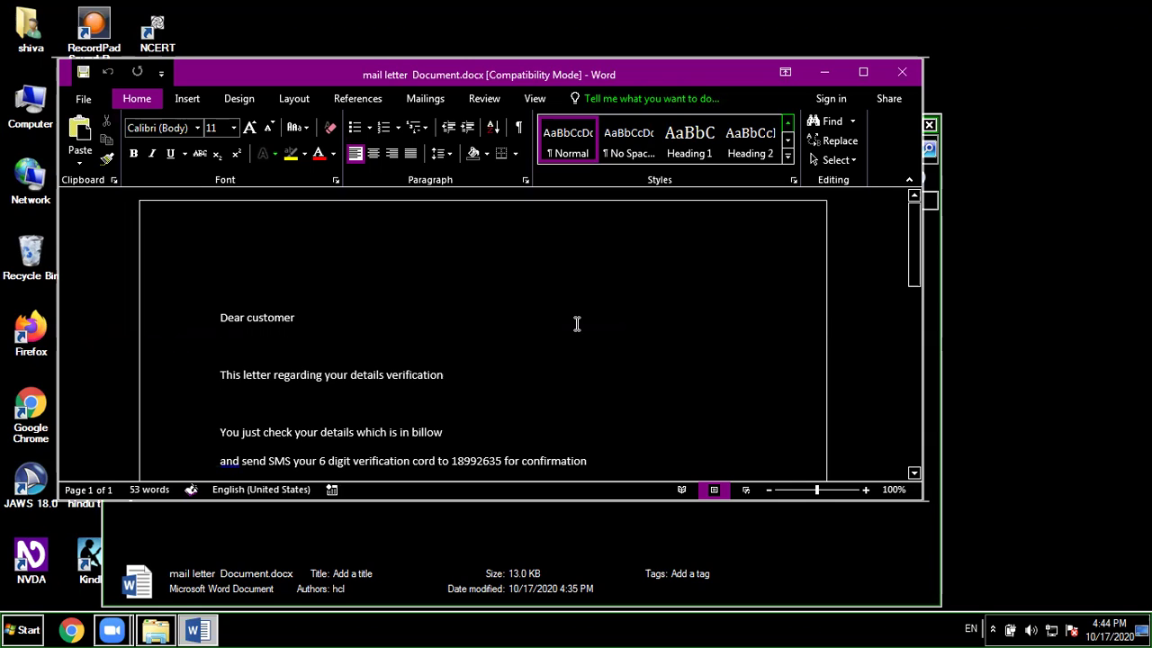
key("Down")
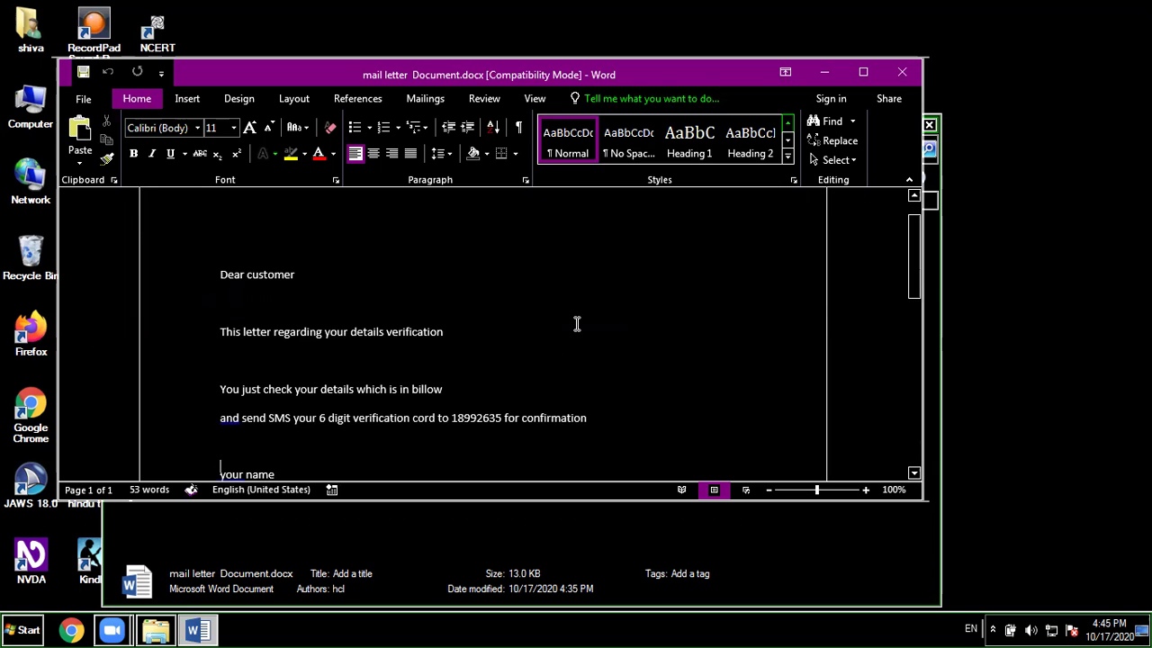
key("Down")
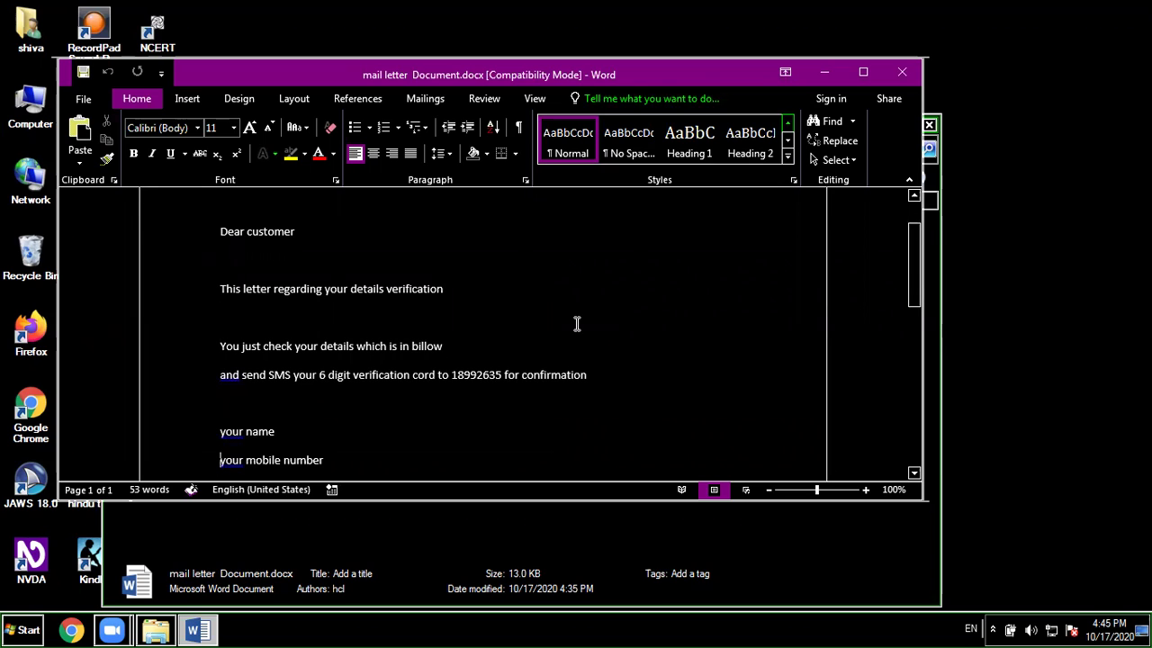
key("Down")
key("Down")
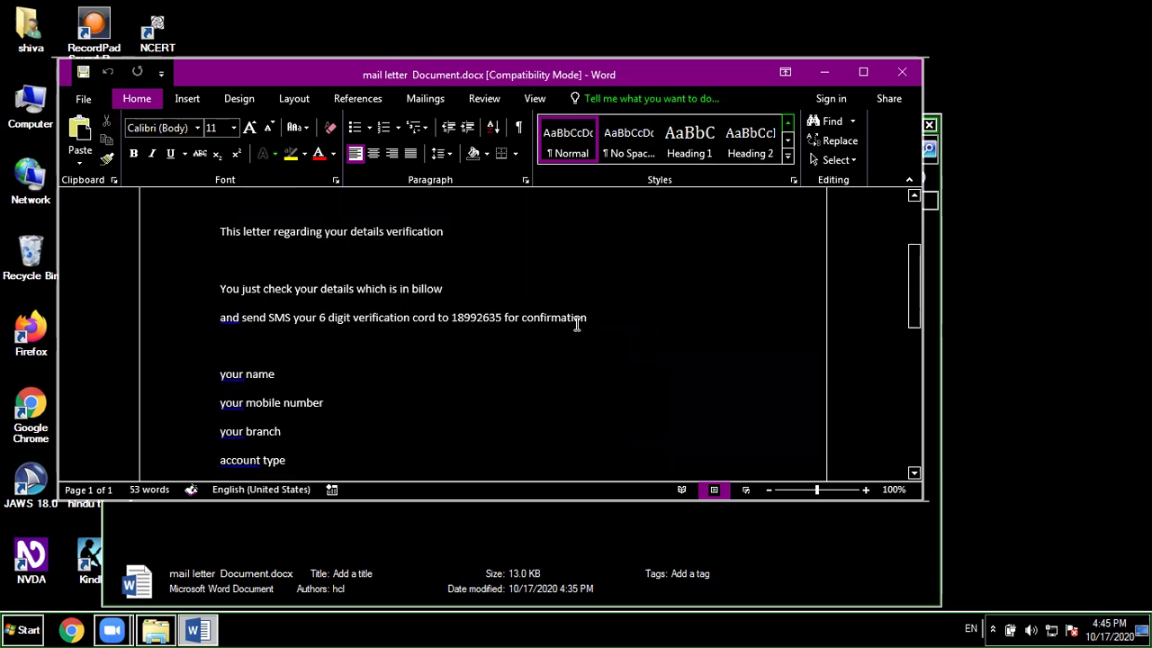
key("Down")
key("Down")
key("Down")
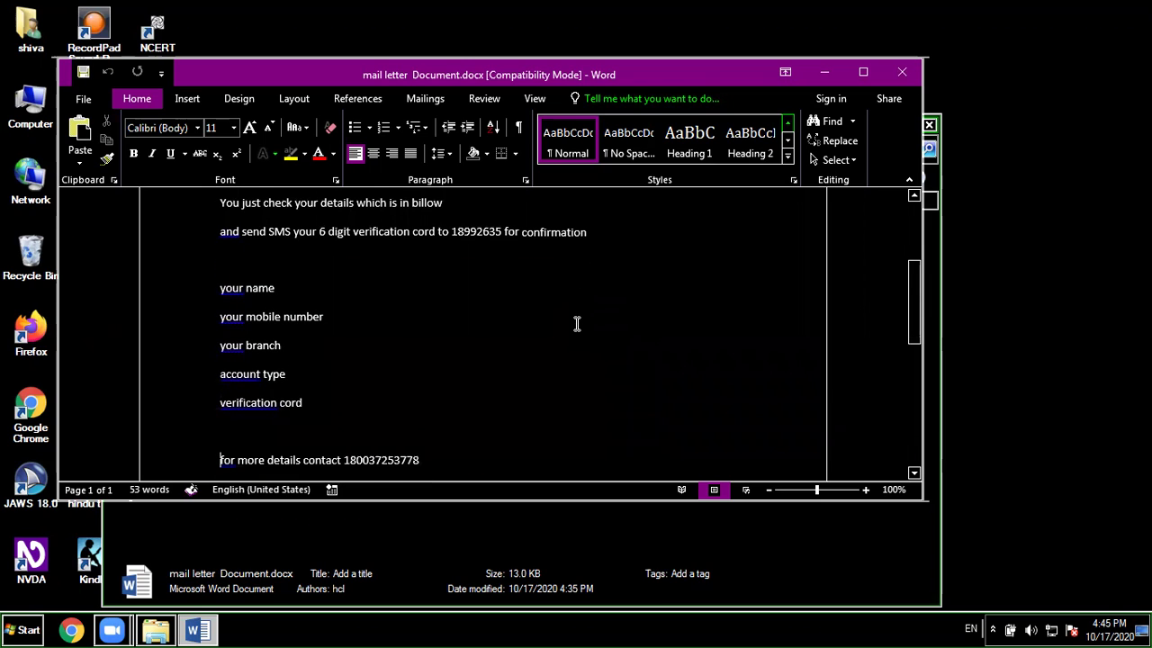
key("Down")
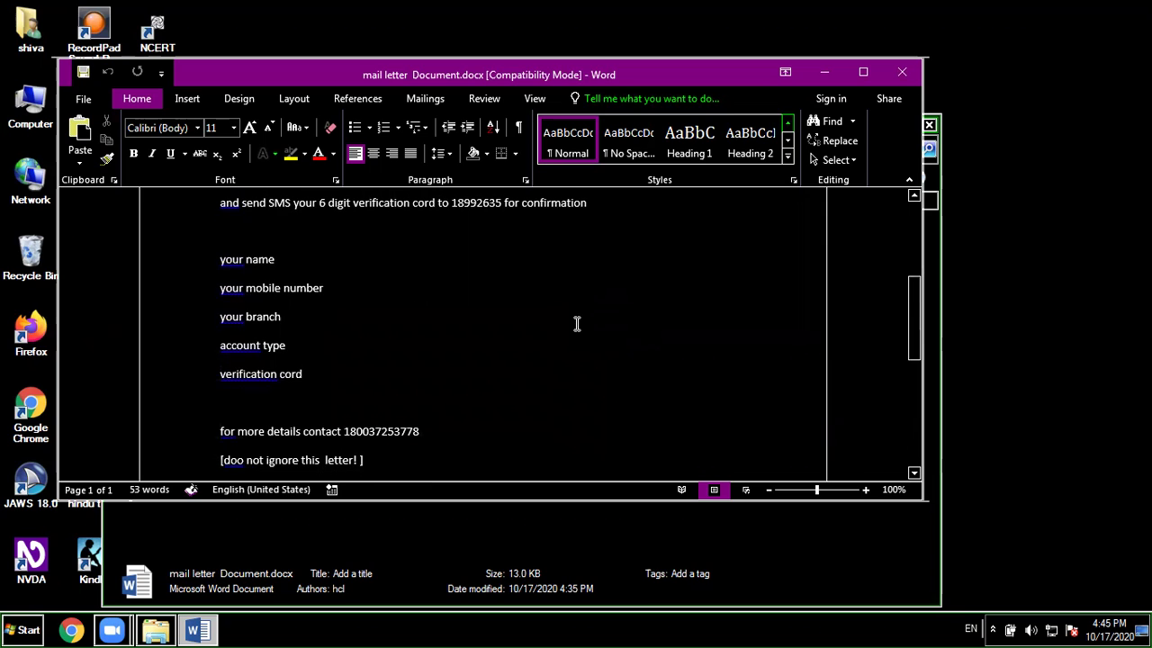
key("Down")
key("Down")
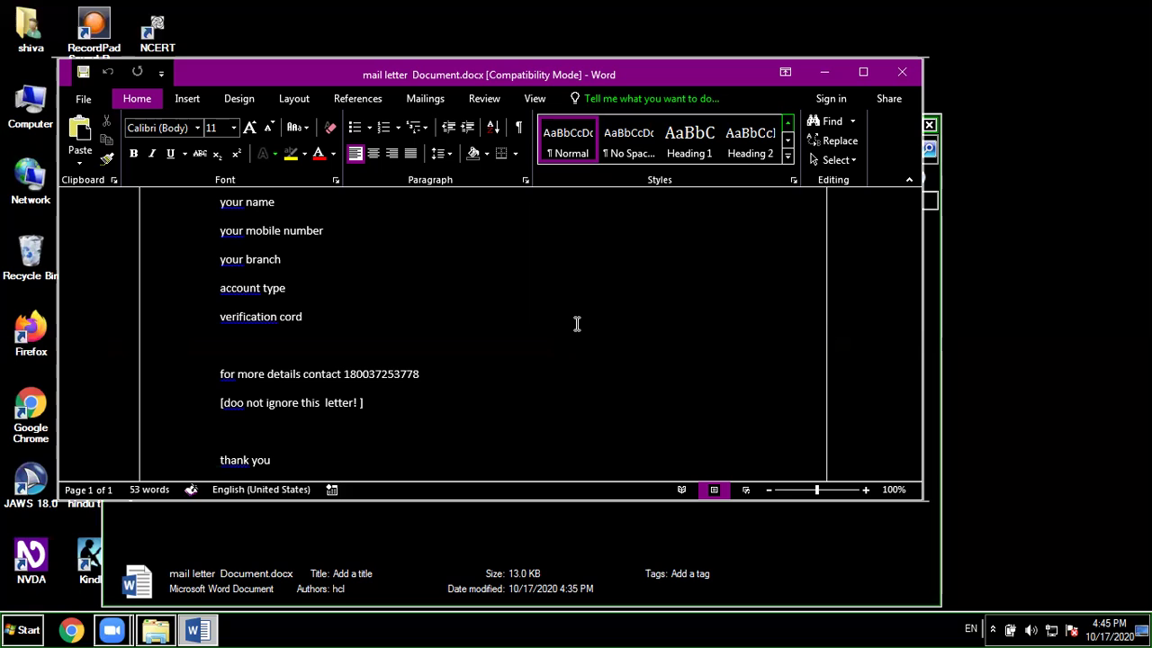
key("alt+Tab")
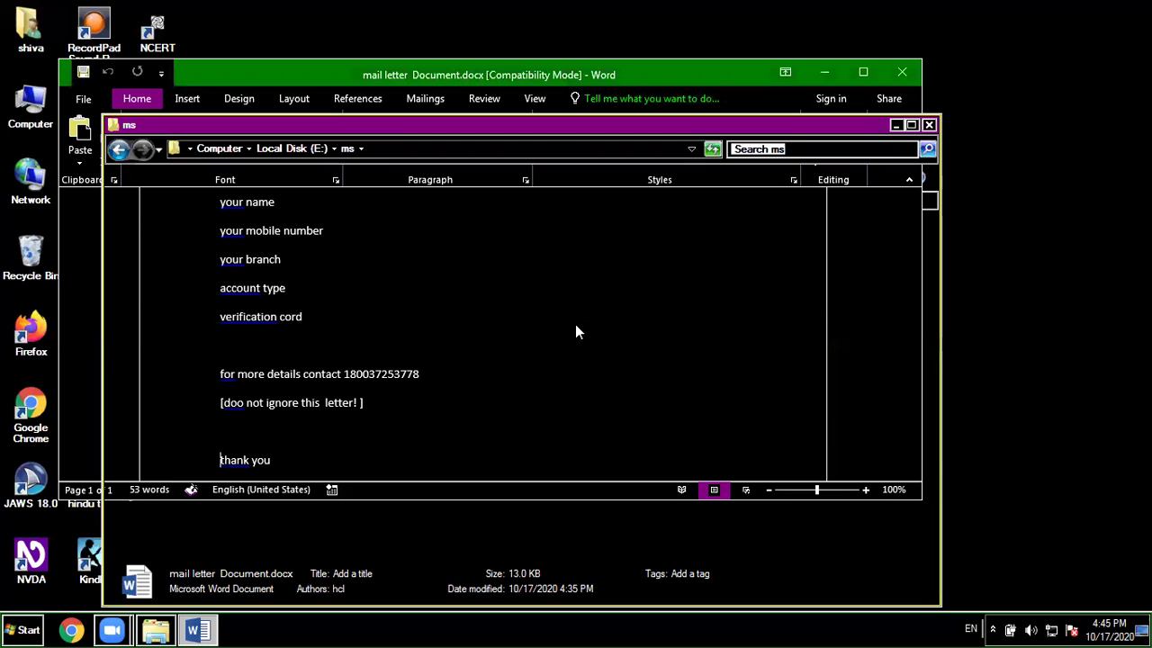
Open data.xlsx from the excel folder in Excel
key("e")
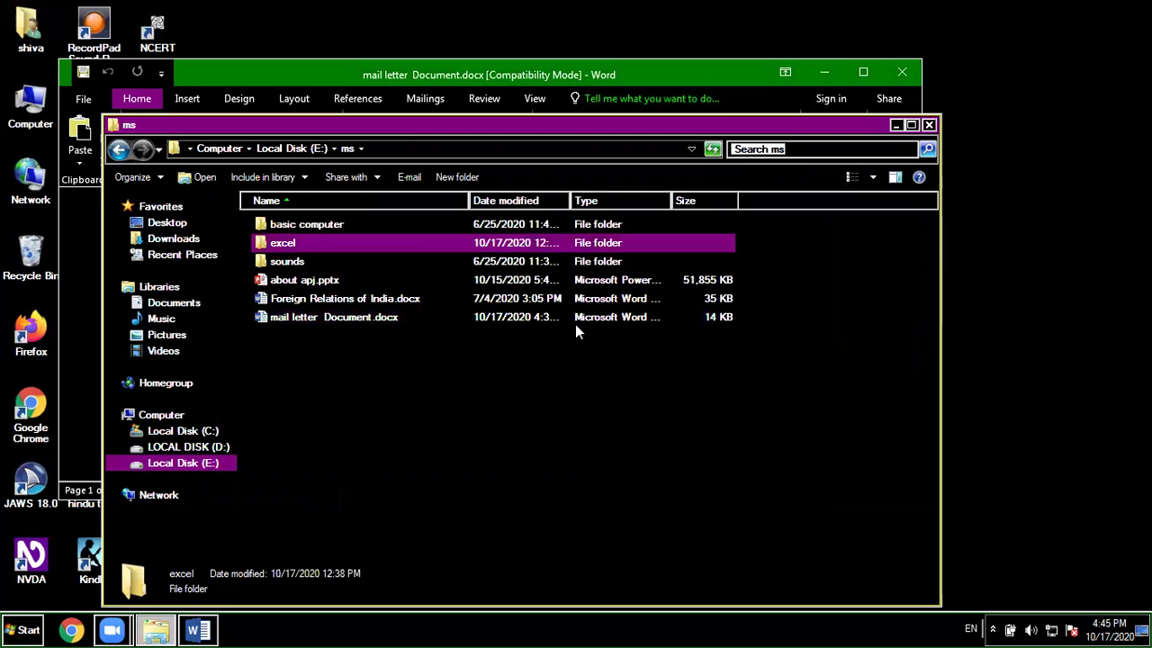
key("Return")
key("d")
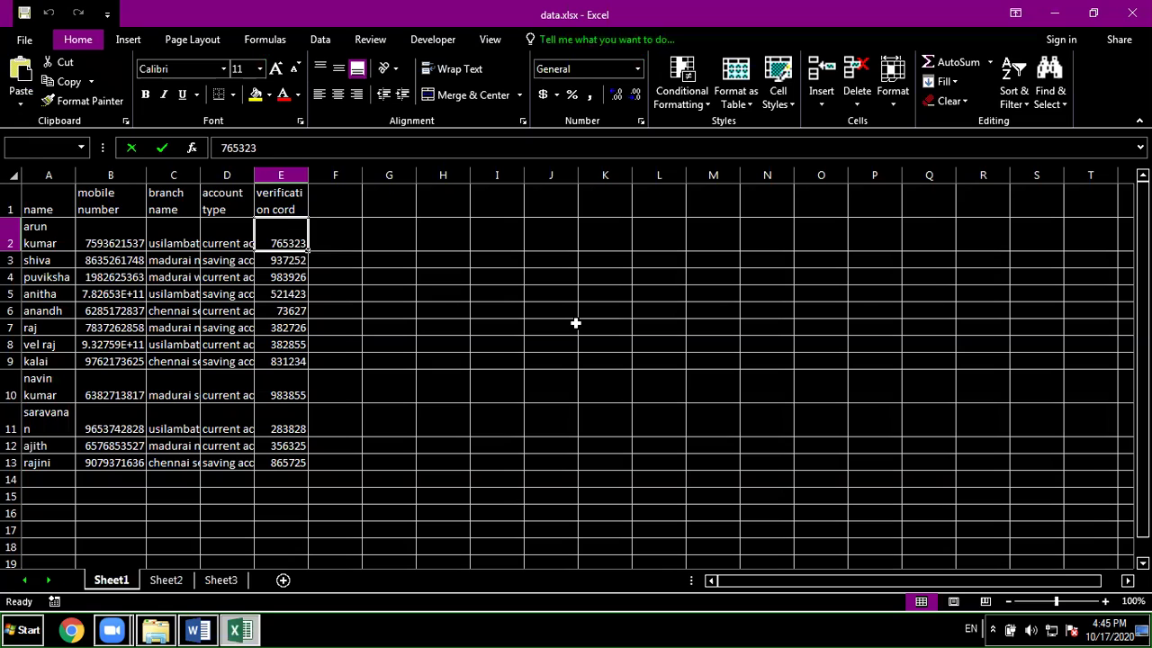
Review the header row: name, mobile number, branch name and account type
key("ctrl+Home")
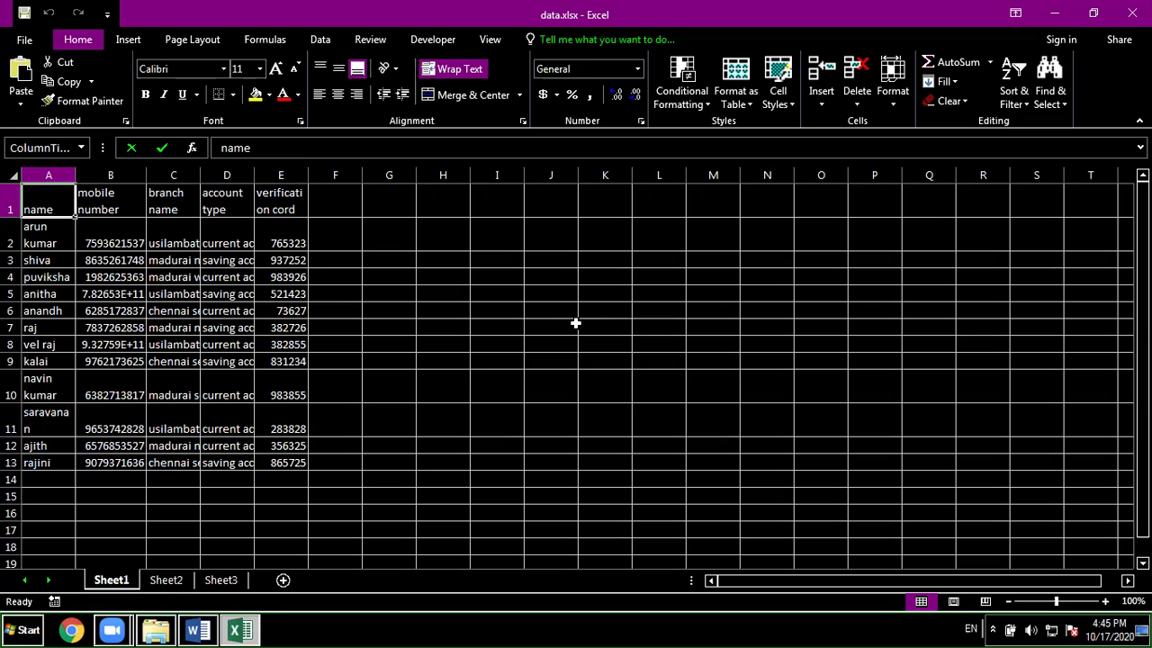
key("Right")
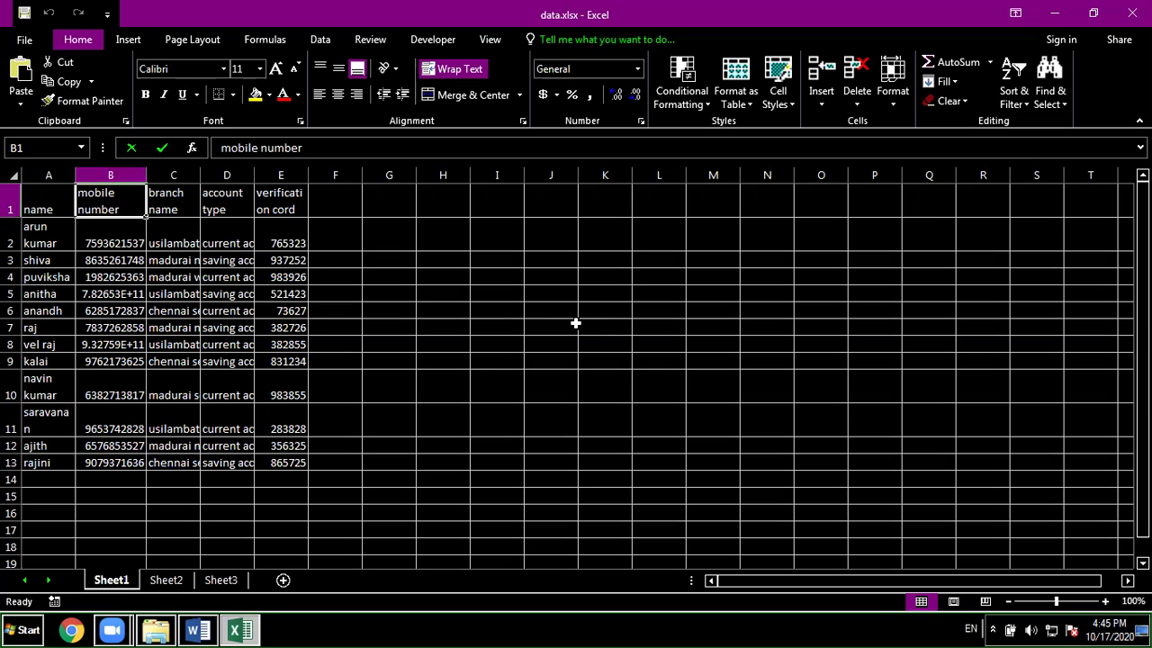
key("Right")
key("Right")
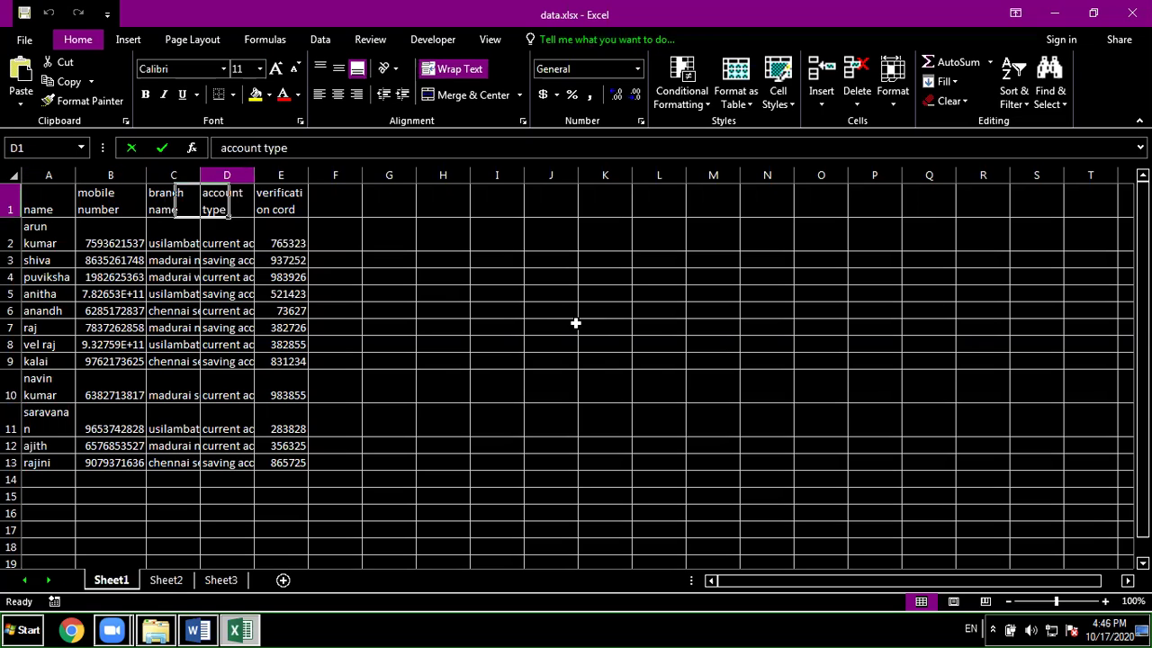
key("Right")
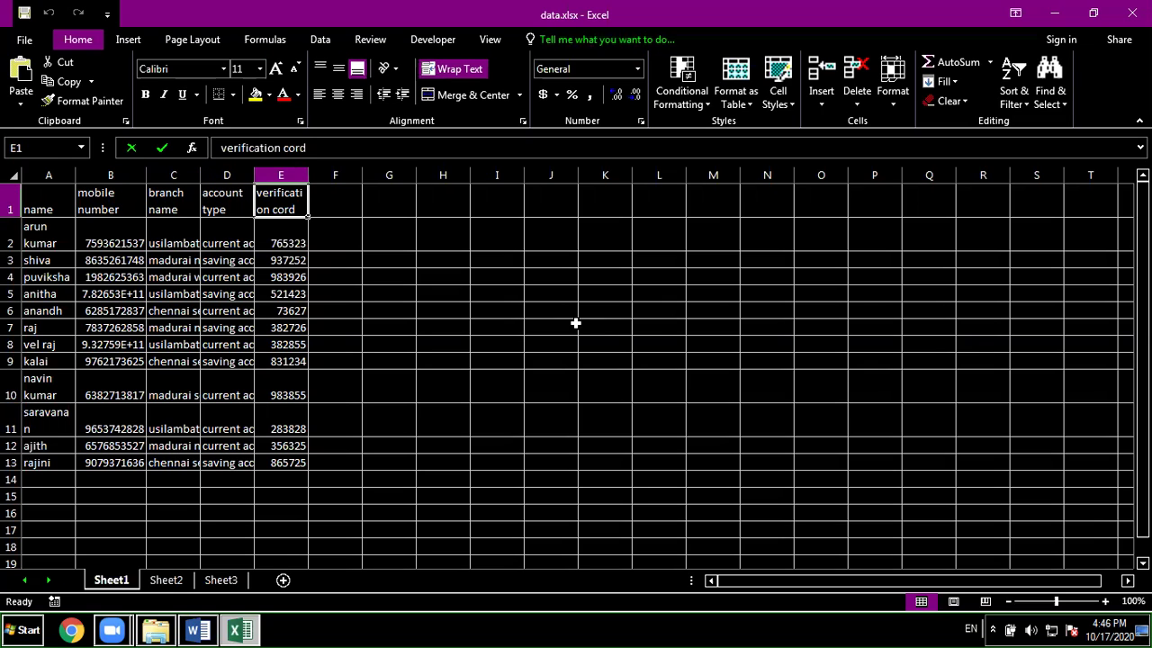
key("Right")
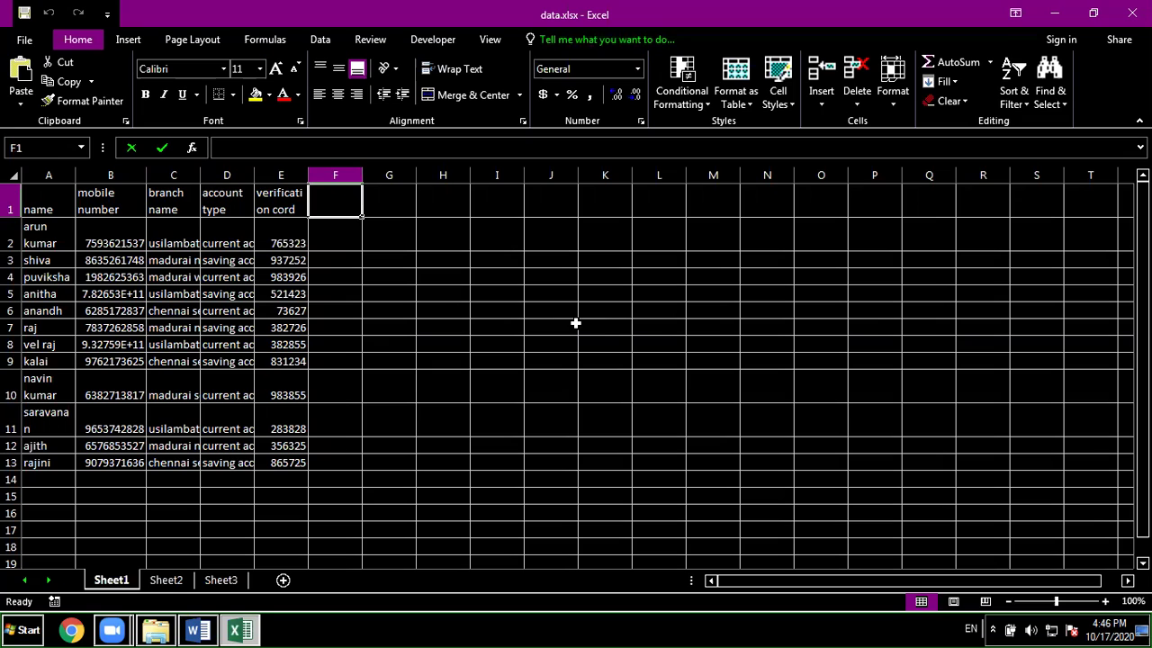
key("Left")
key("Left")
key("Left")
key("Left")
key("Left")
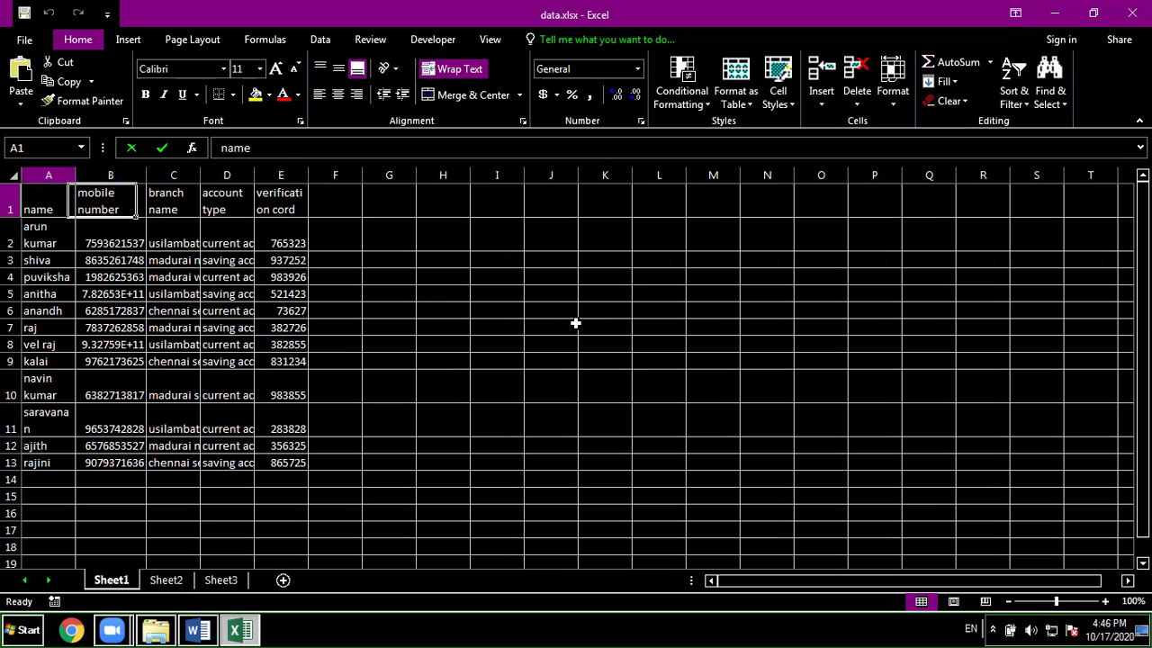
Check the first customers' details, then close the data.xlsx workbook
key("Down")
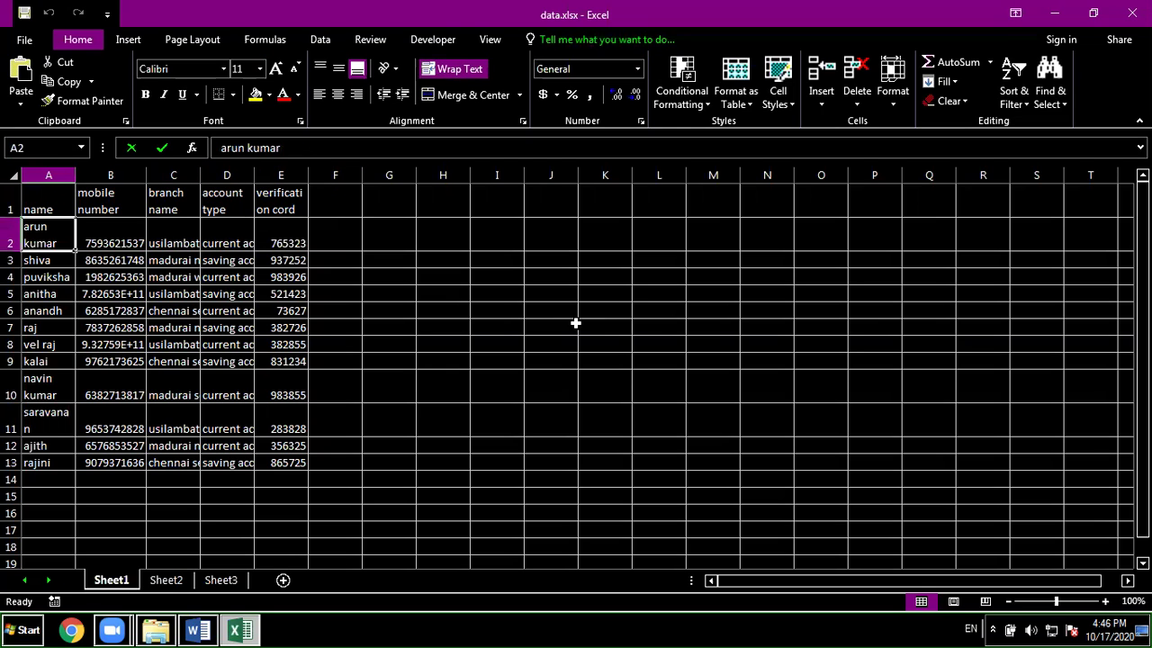
key("Down")
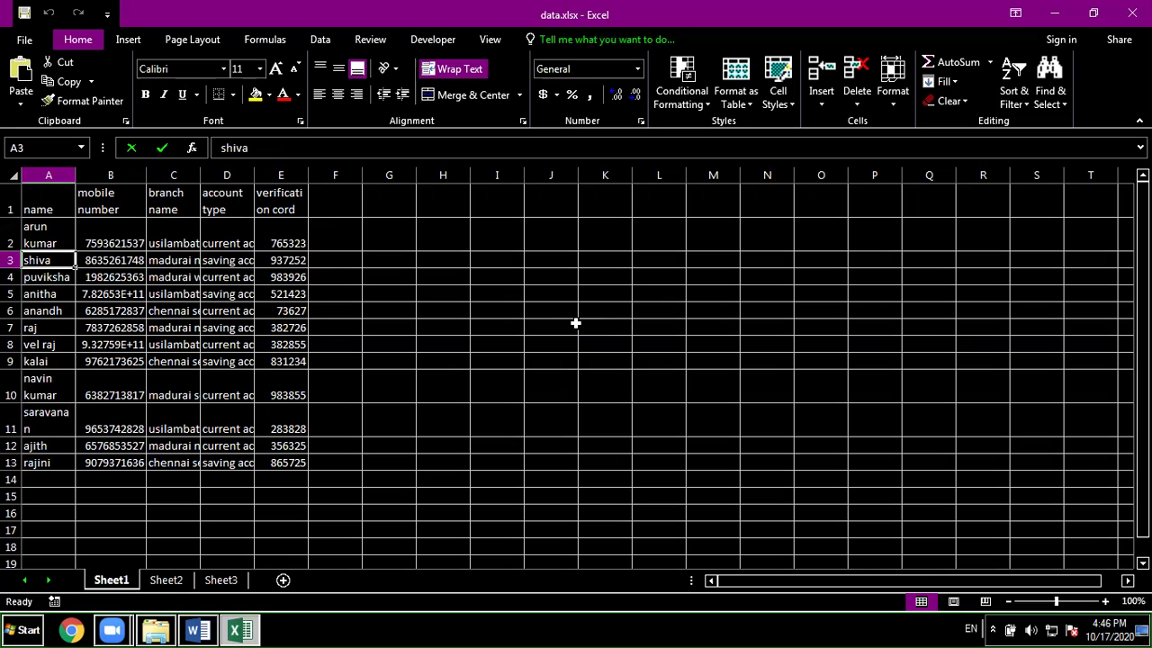
key("Up")
key("Right")
key("Right")
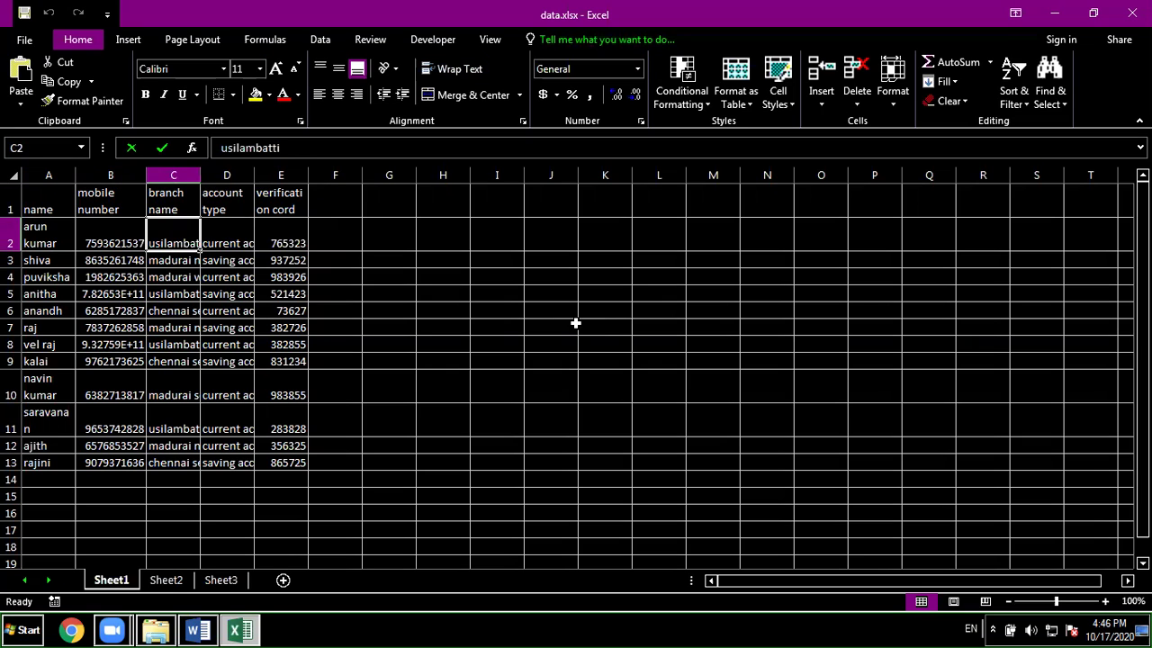
key("Right")
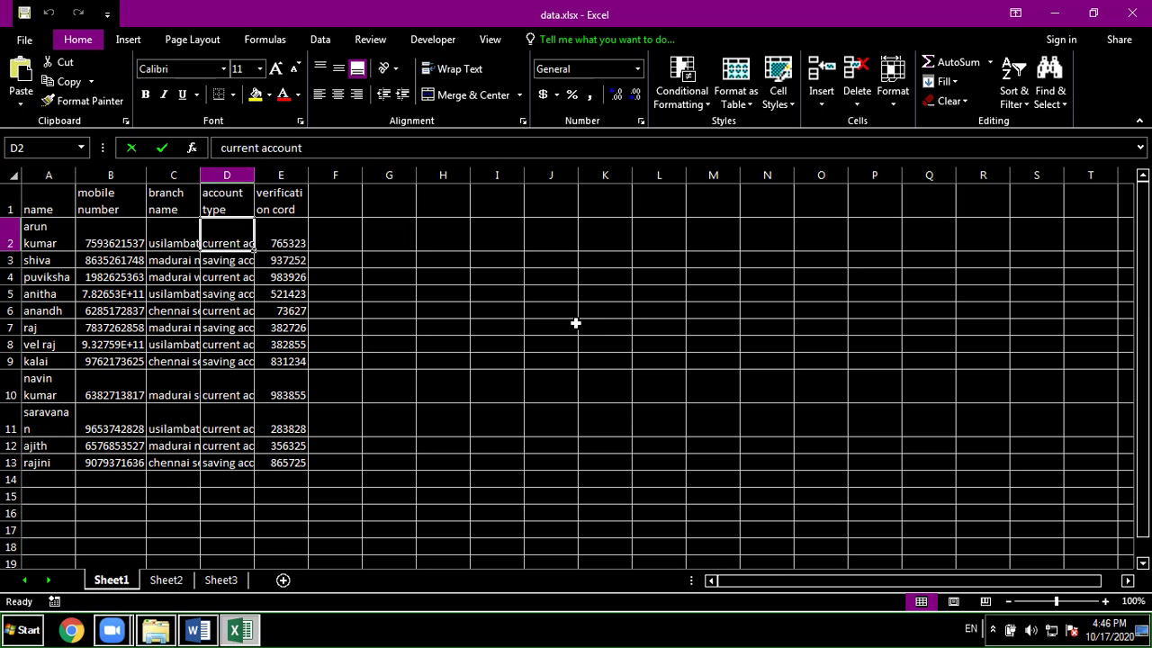
key("alt+space")
key("Up")
Close data.xlsx and Excel, then return to mail letter Document.docx in Word
key("Return")
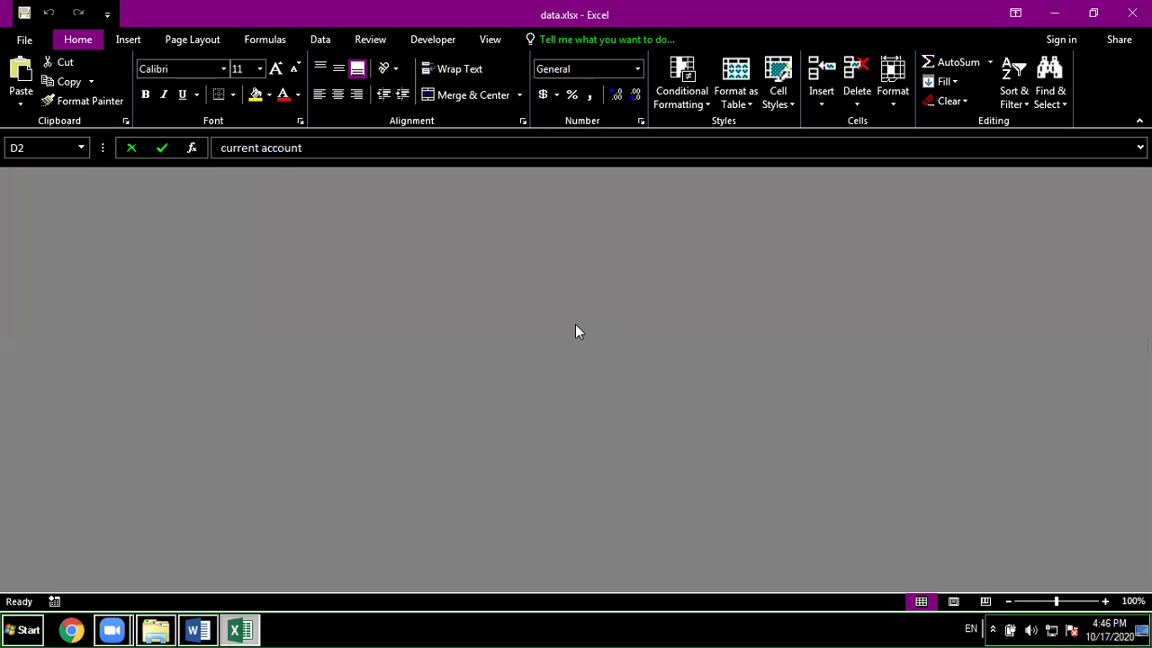
key("alt+F4")
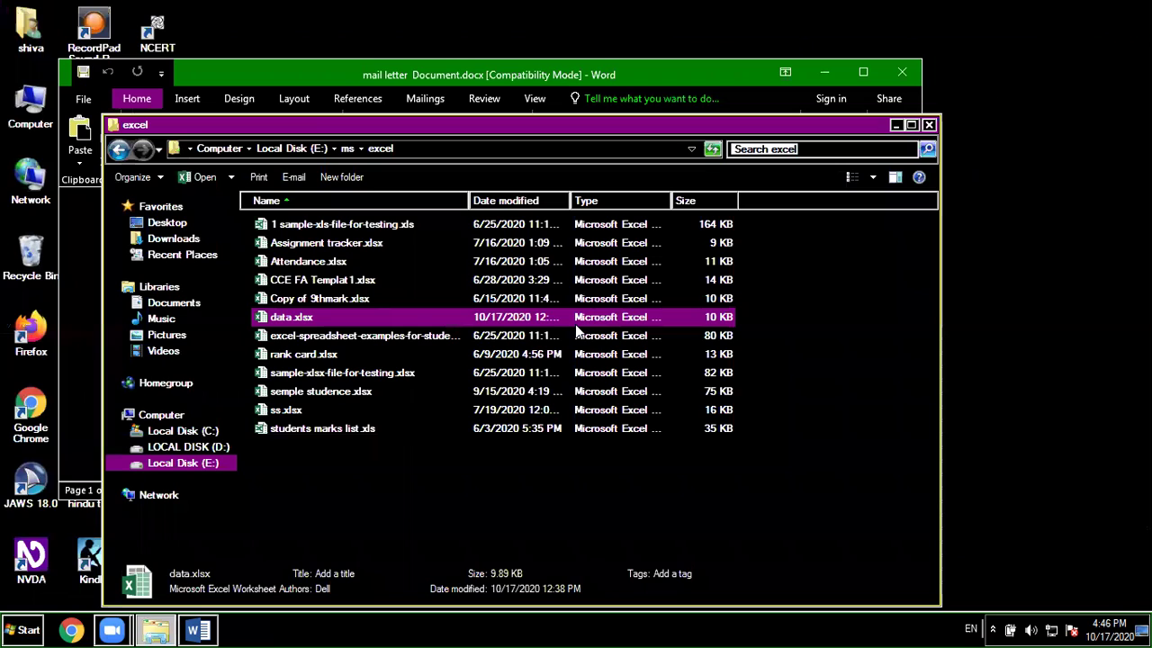
key("alt+Tab")
key("Left")
key("Right")
key("Right")
key("Left")
key("Right")
key("Left")
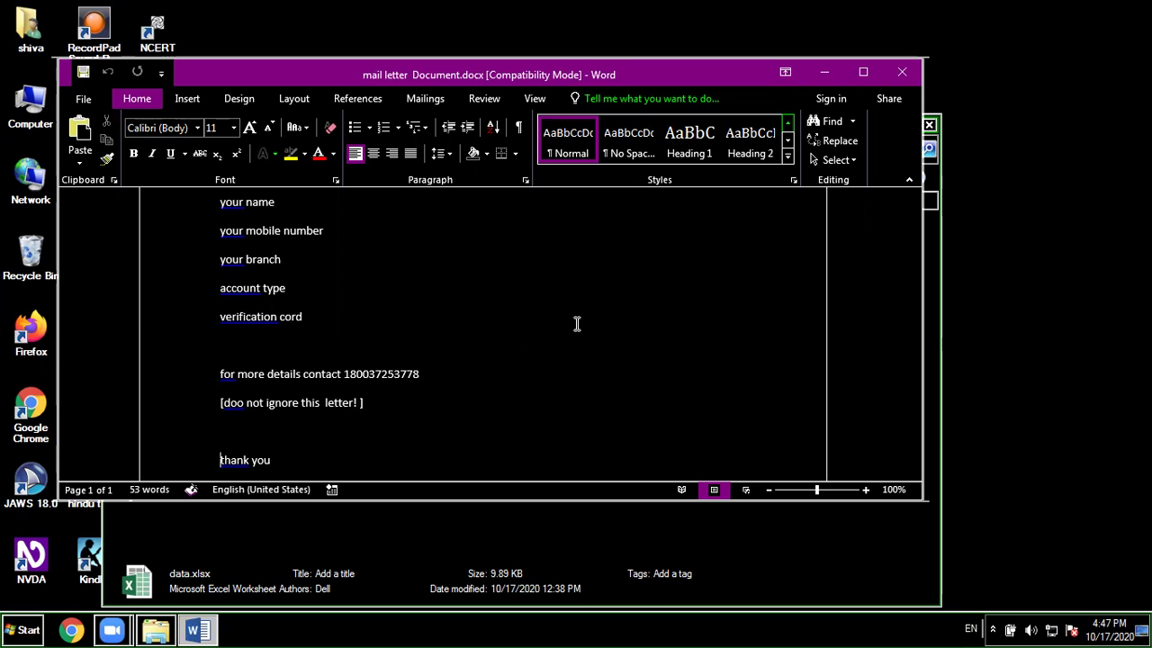
Place the cursor on the blank line below 'Dear customer' and show the ribbon key hints
key("ctrl+Home")
key("Down")
key("Down")
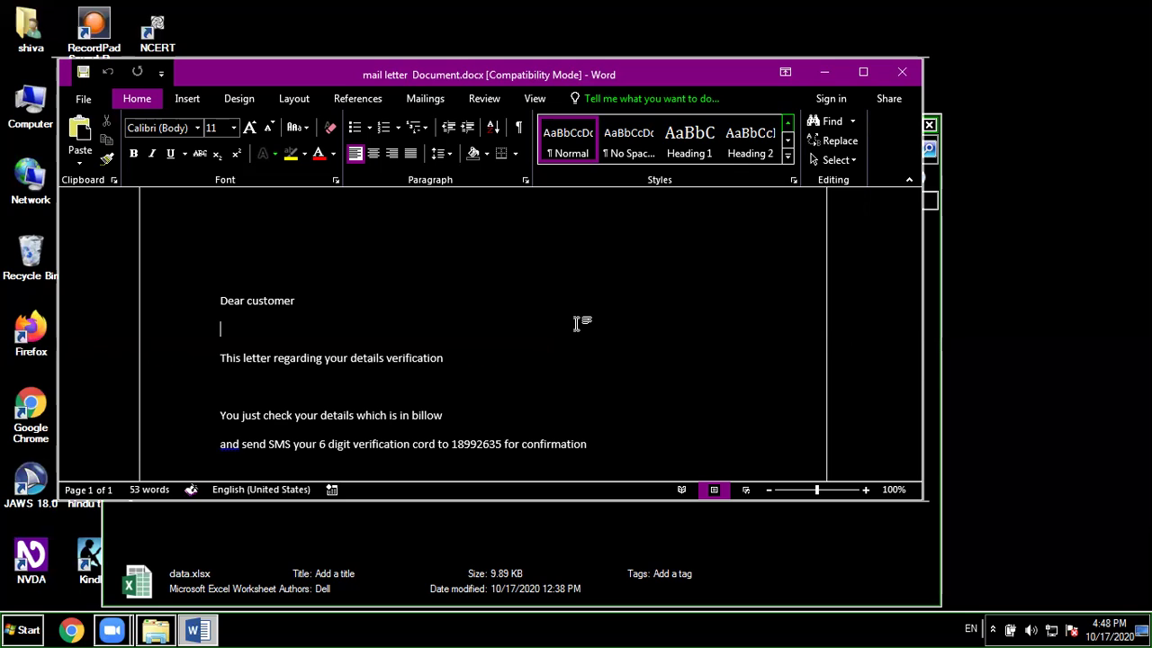
key("alt")
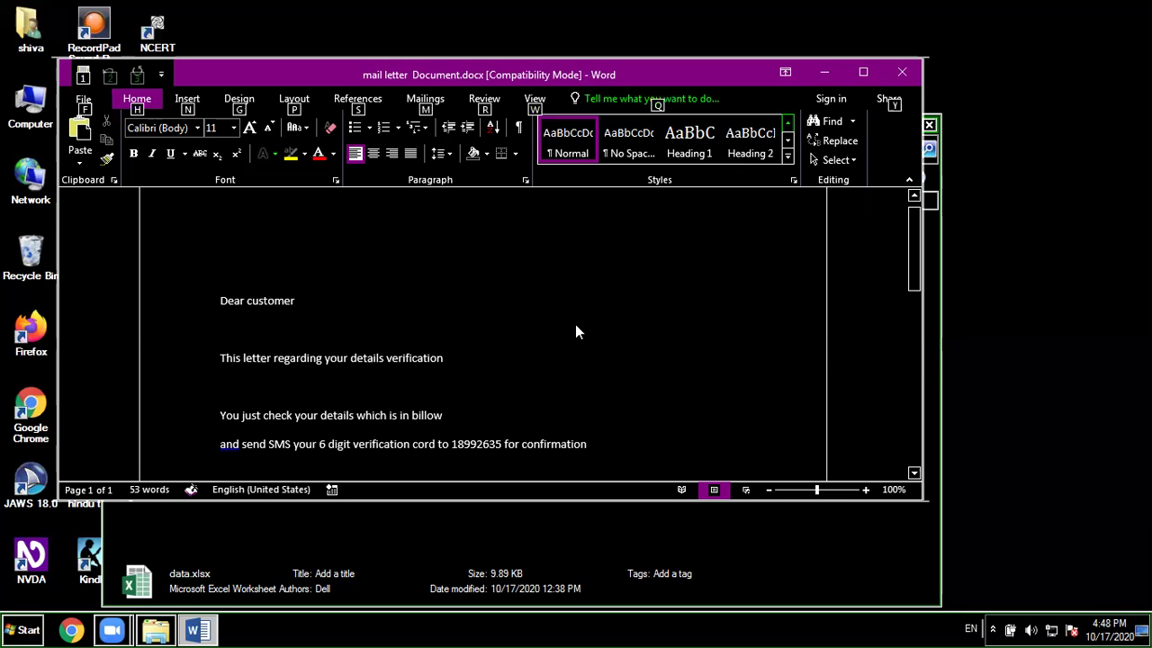
Bring up the Mailings tab on the ribbon
key("n")
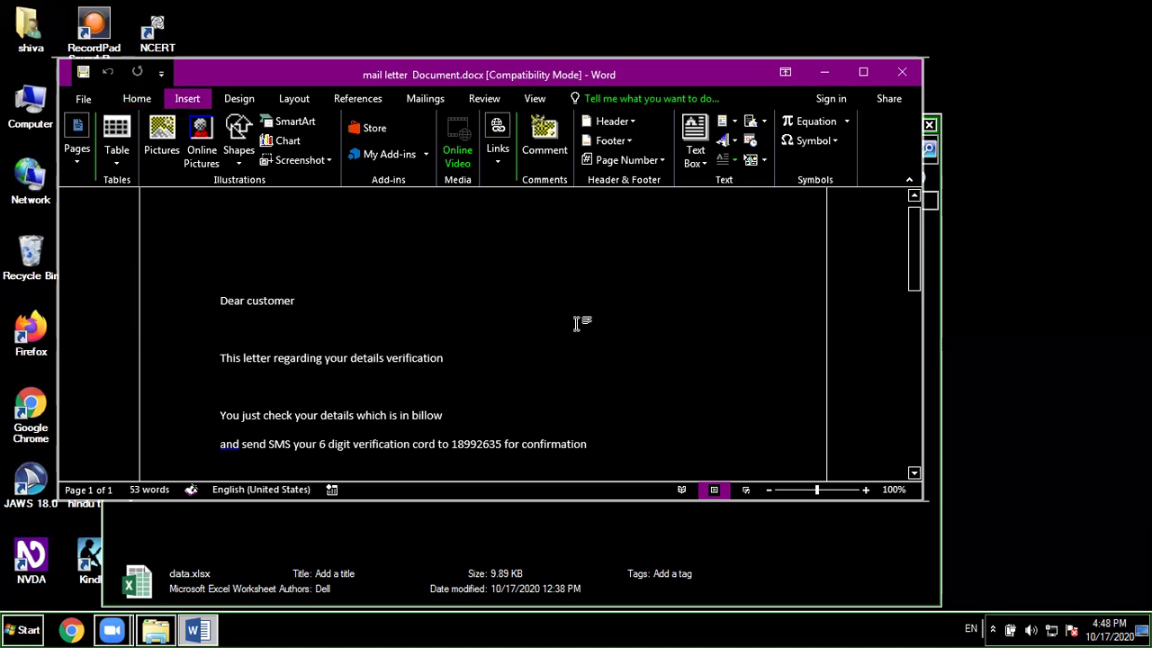
key("Right")
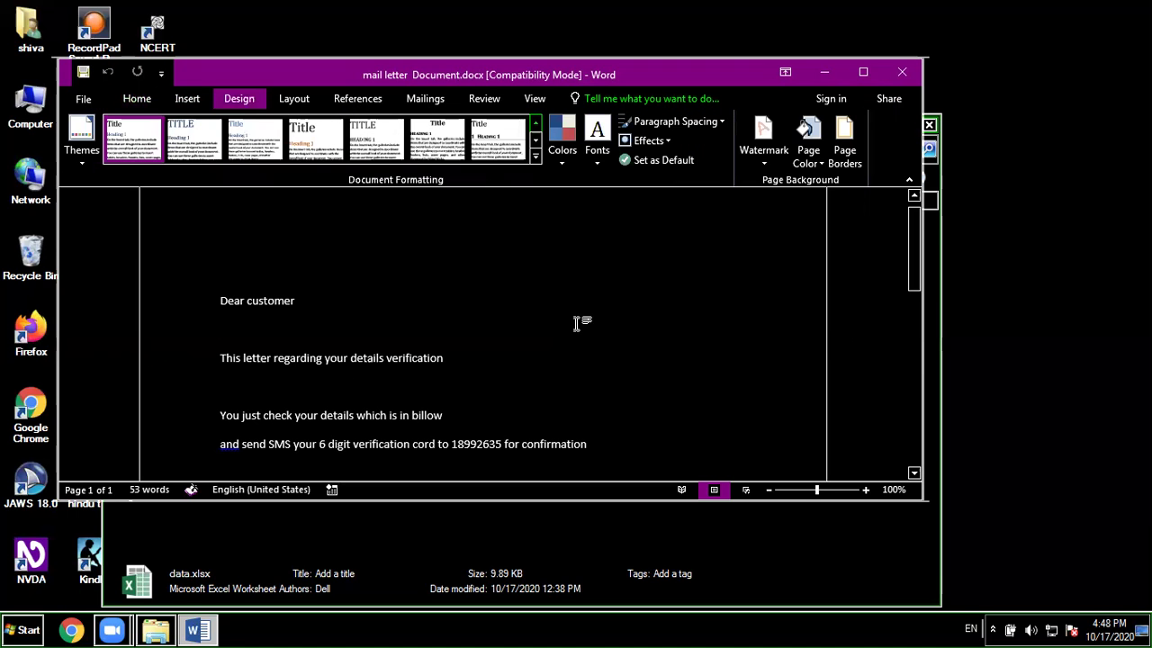
key("Right")
key("Right")
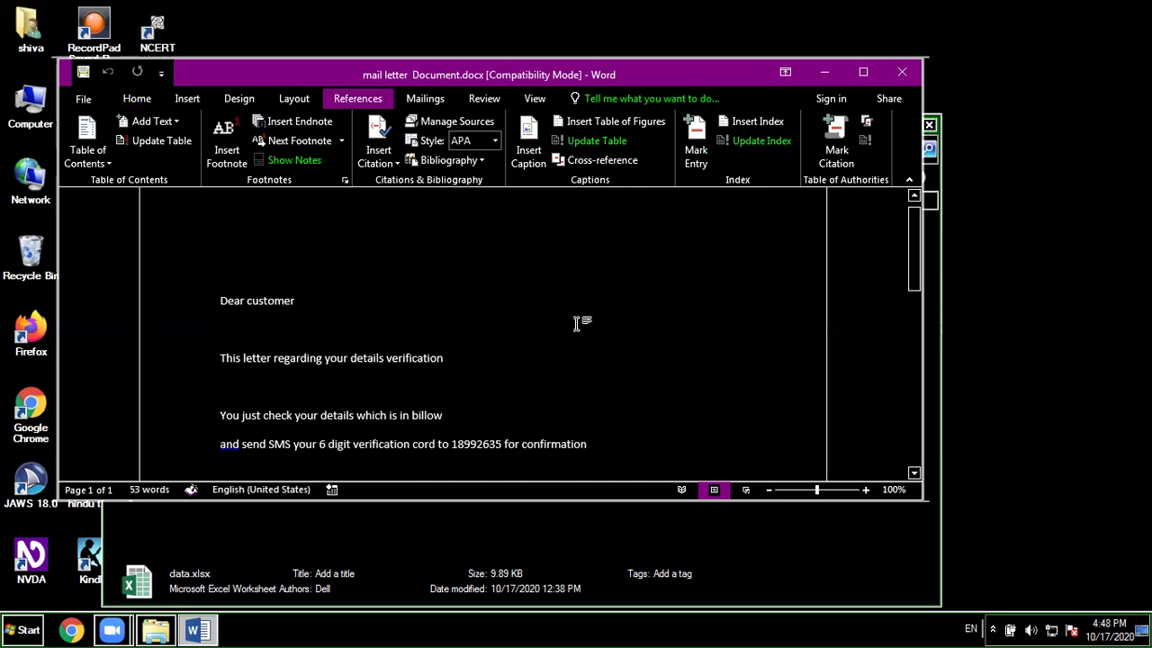
key("Right")
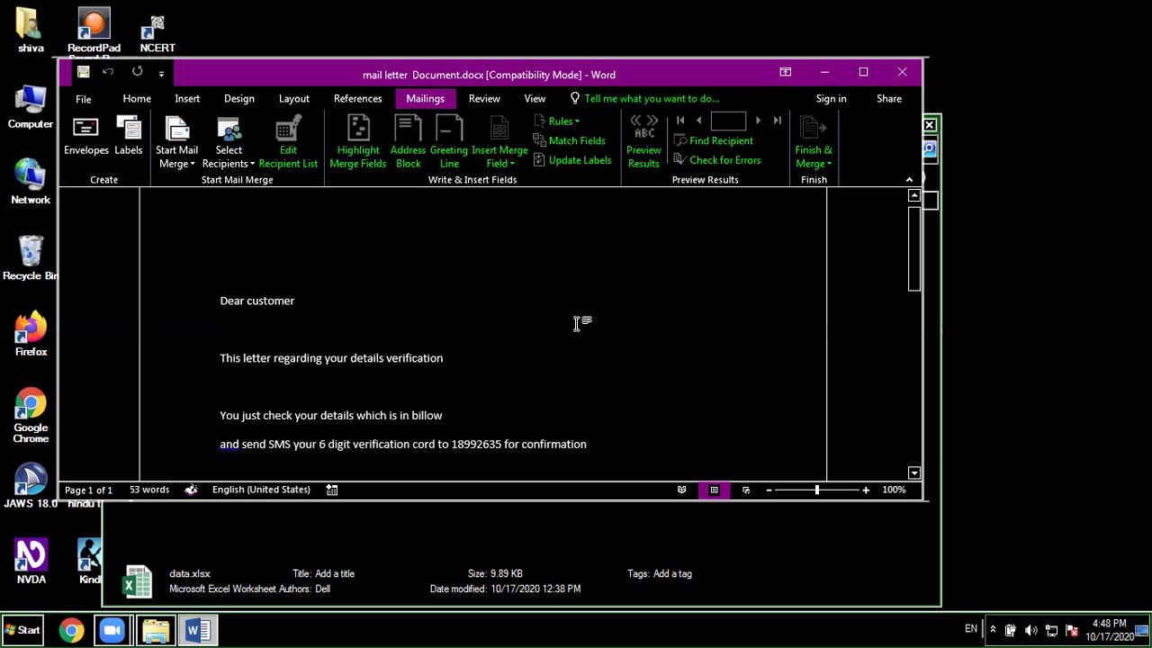
key("Left")
key("Right")
Open the Select Recipients dropdown
key("Tab")
key("Tab")
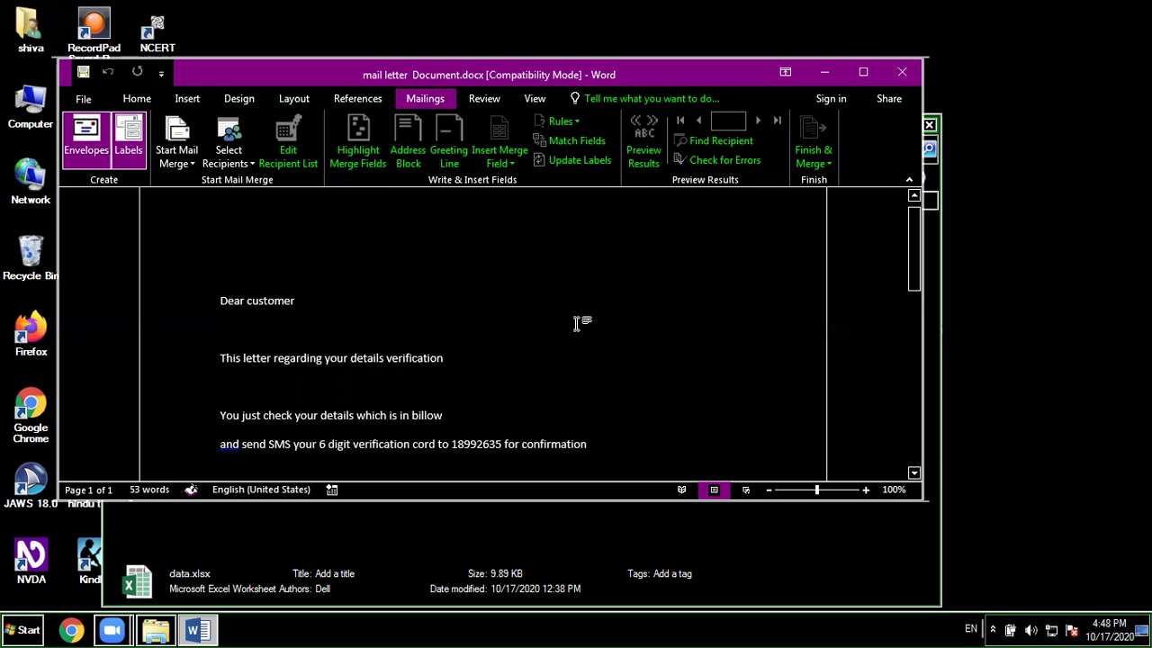
key("Tab")
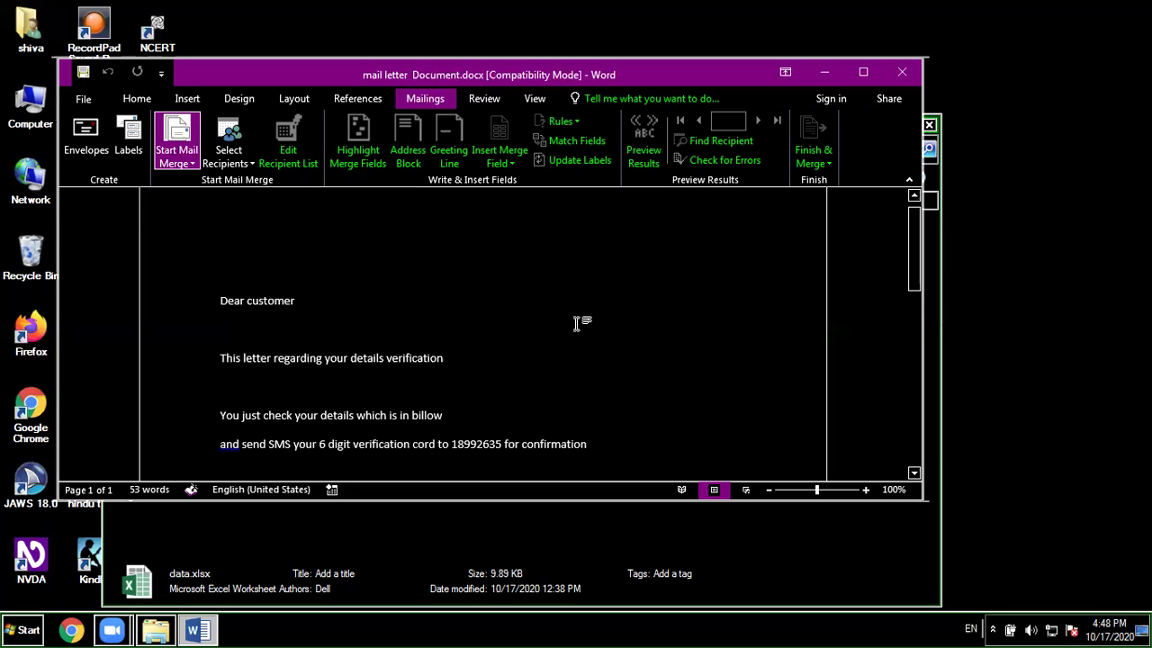
key("Tab")
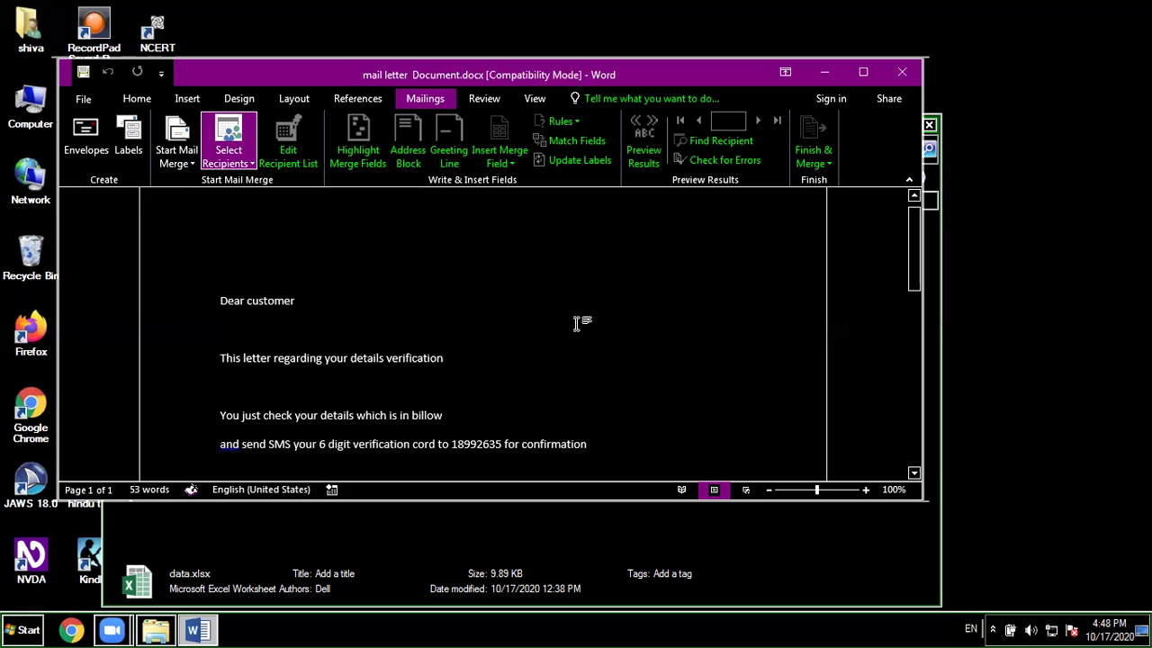
key("Left")
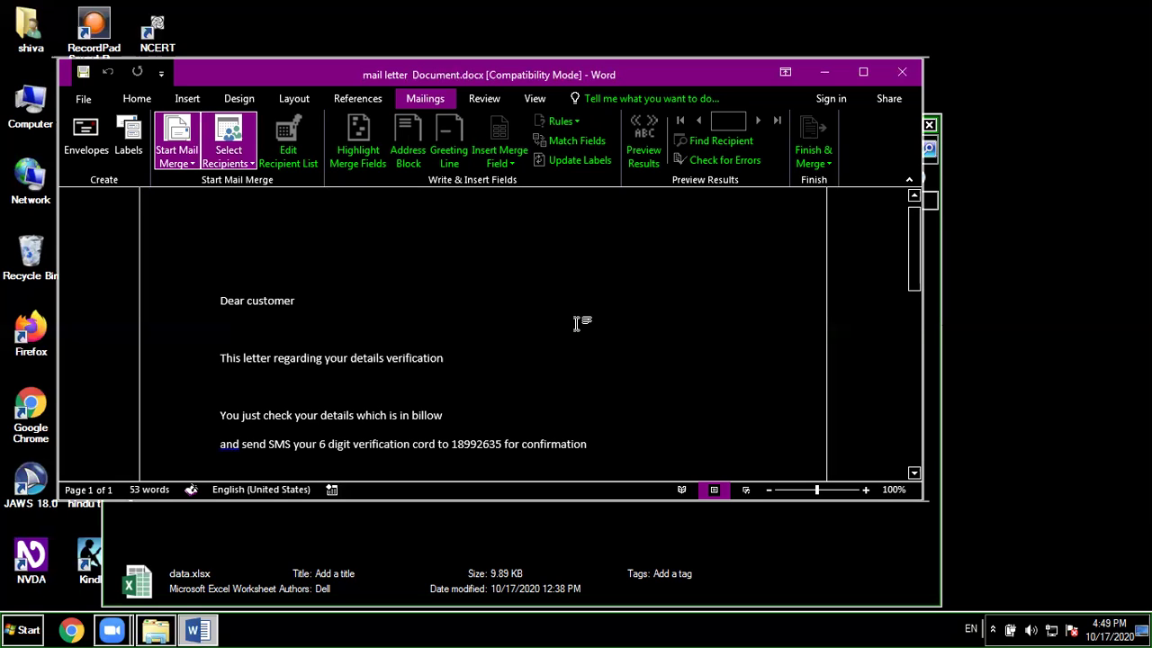
key("Right")
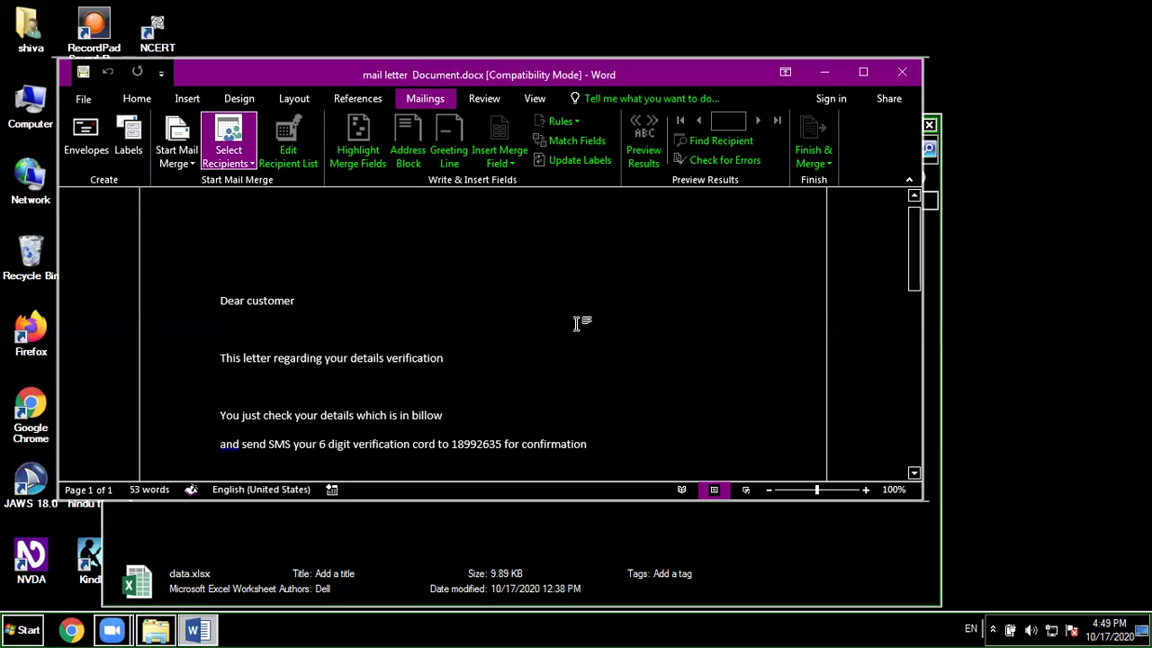
key("Return")
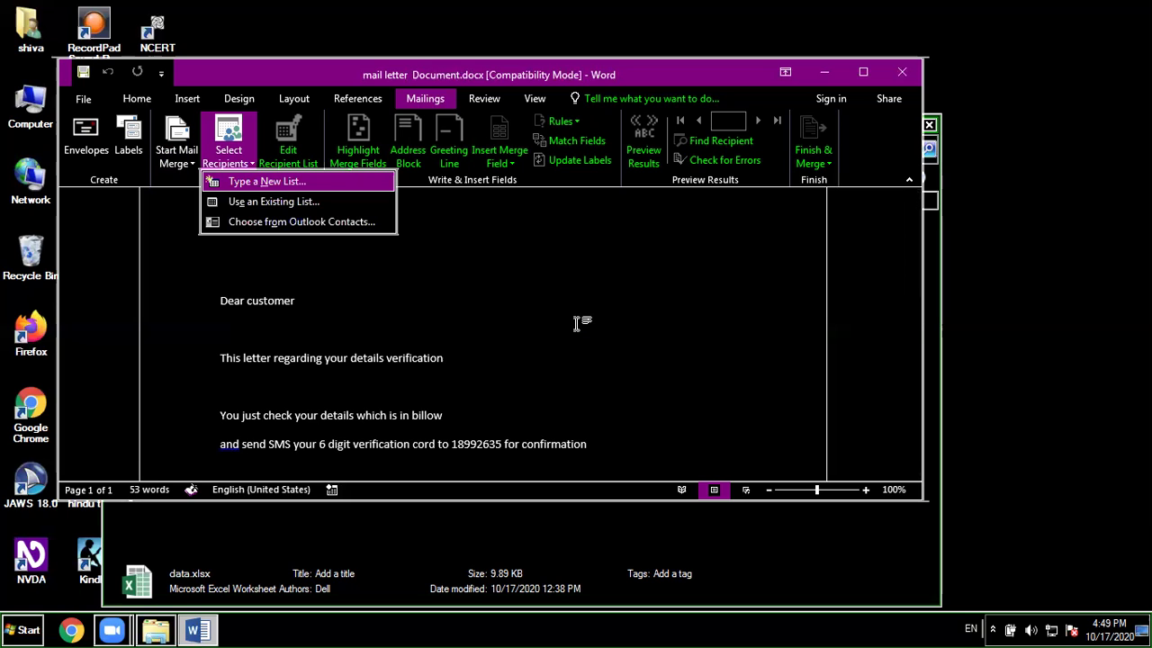
Choose Use an Existing List... as the recipient source
key("Down")
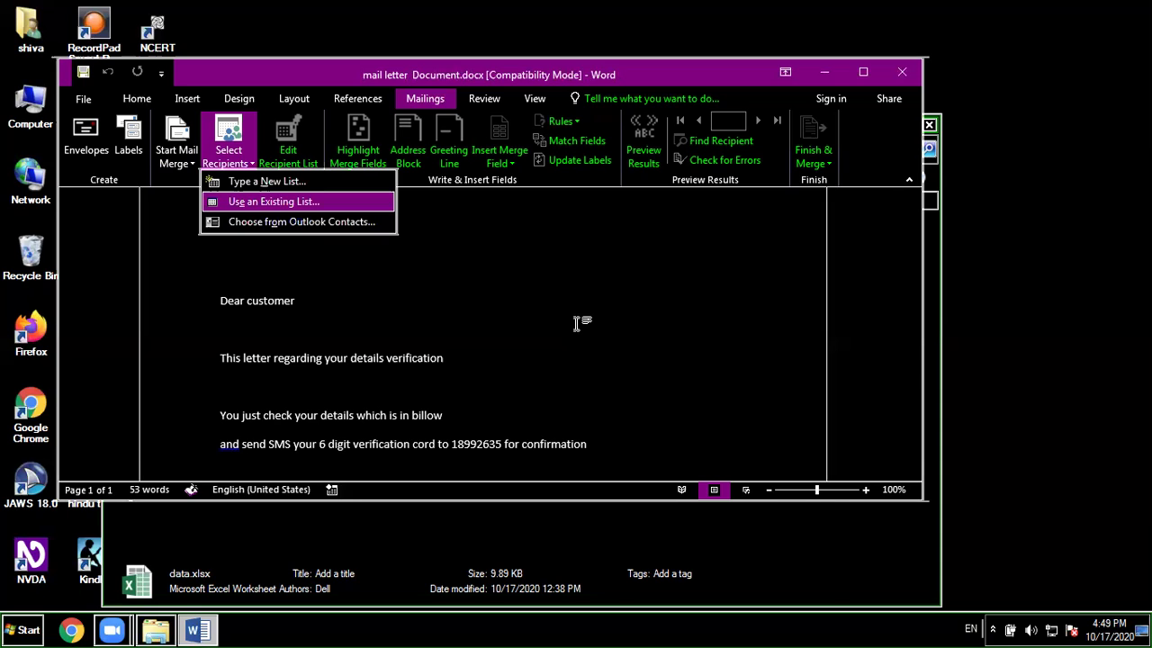
key("Down")
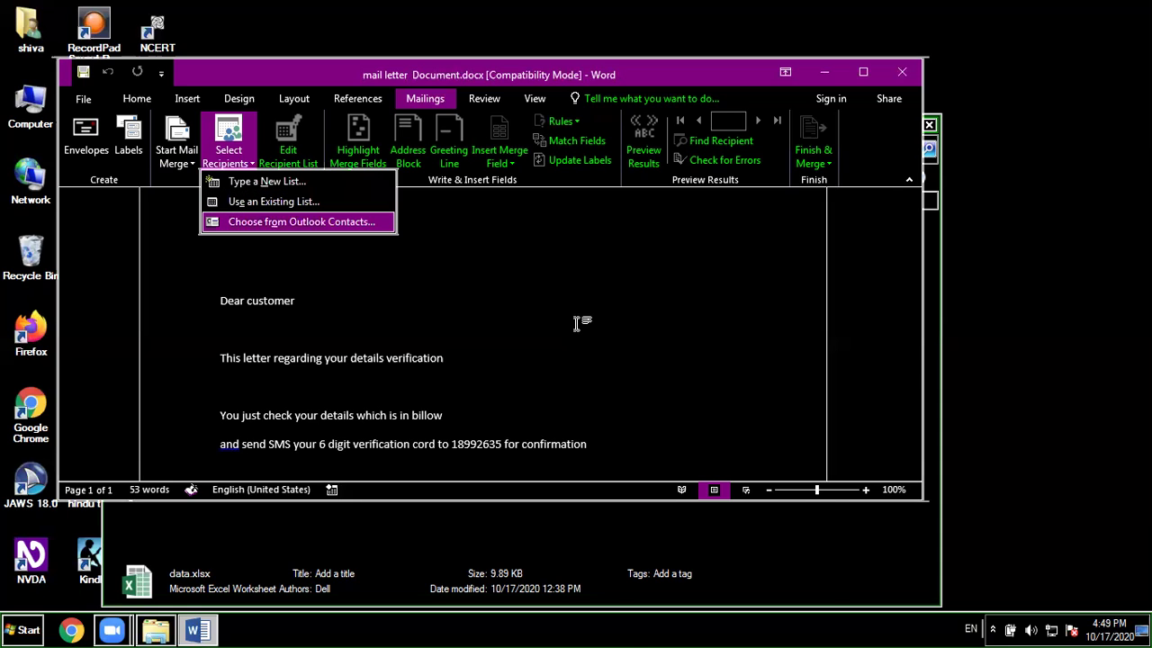
key("Down")
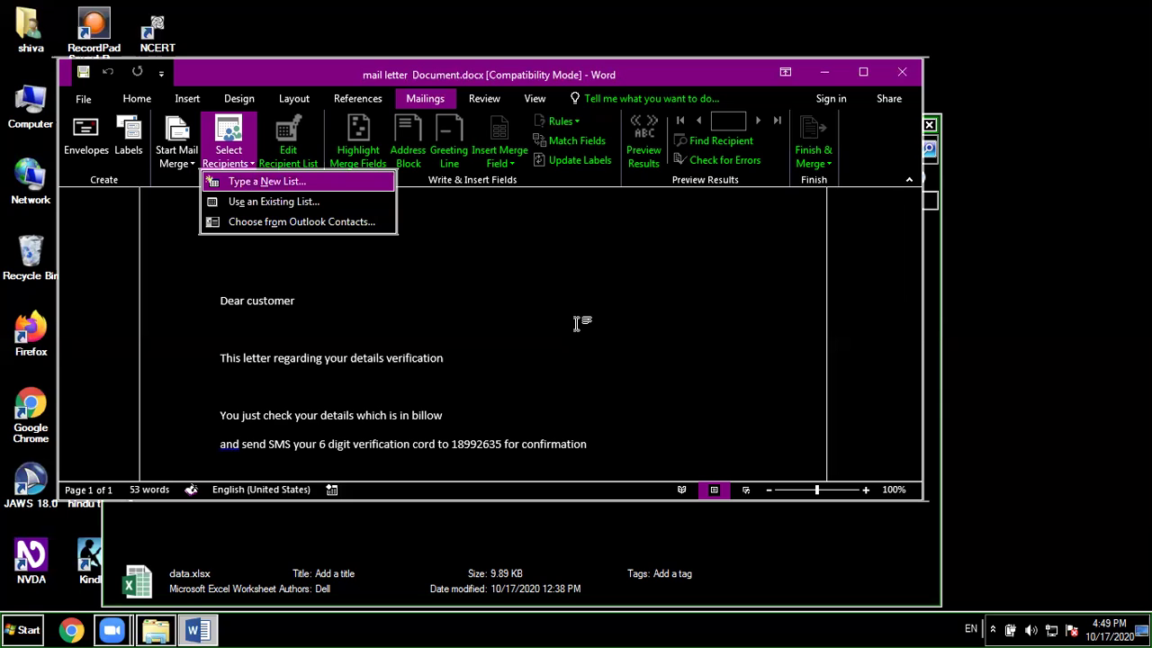
key("Down")
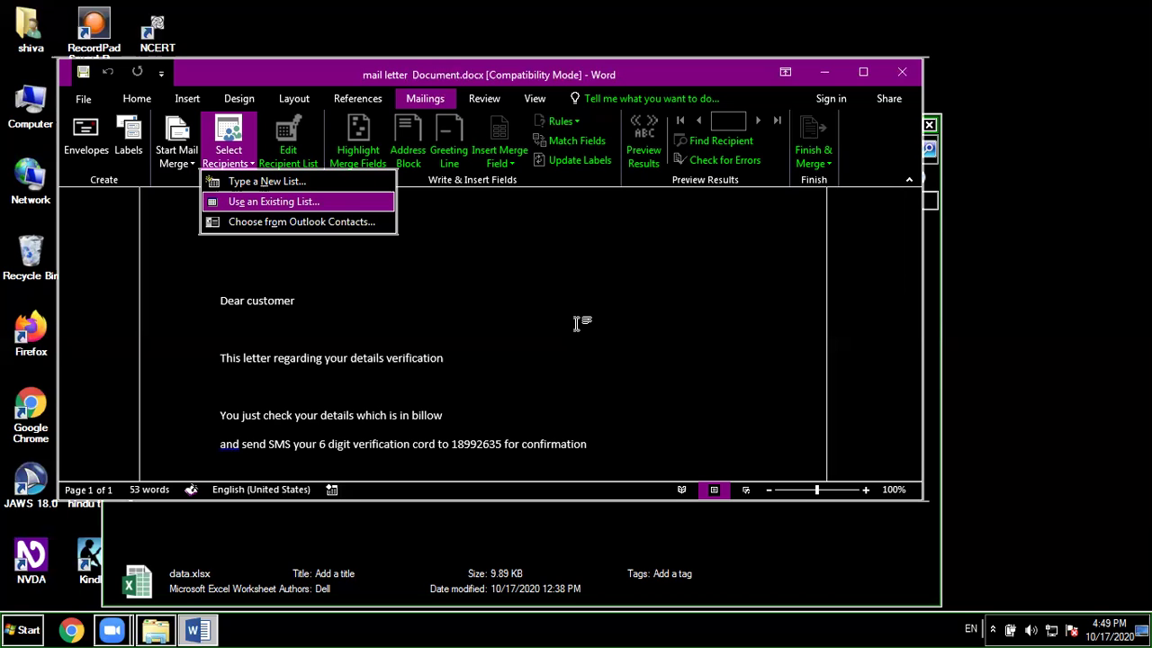
key("Return")
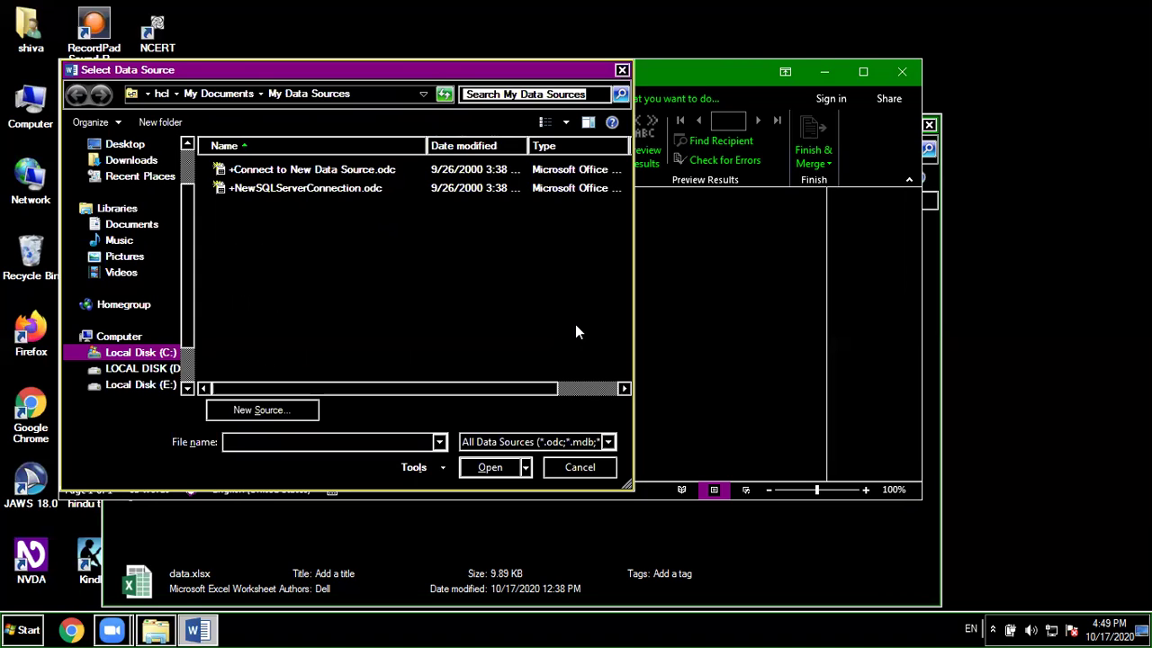
In Select Data Source, go up to Computer and open Local Disk (E:)
key("shift+Tab")
key("shift+Tab")
key("shift+Tab")
key("BackSpace")
key("BackSpace")
key("BackSpace")
key("BackSpace")
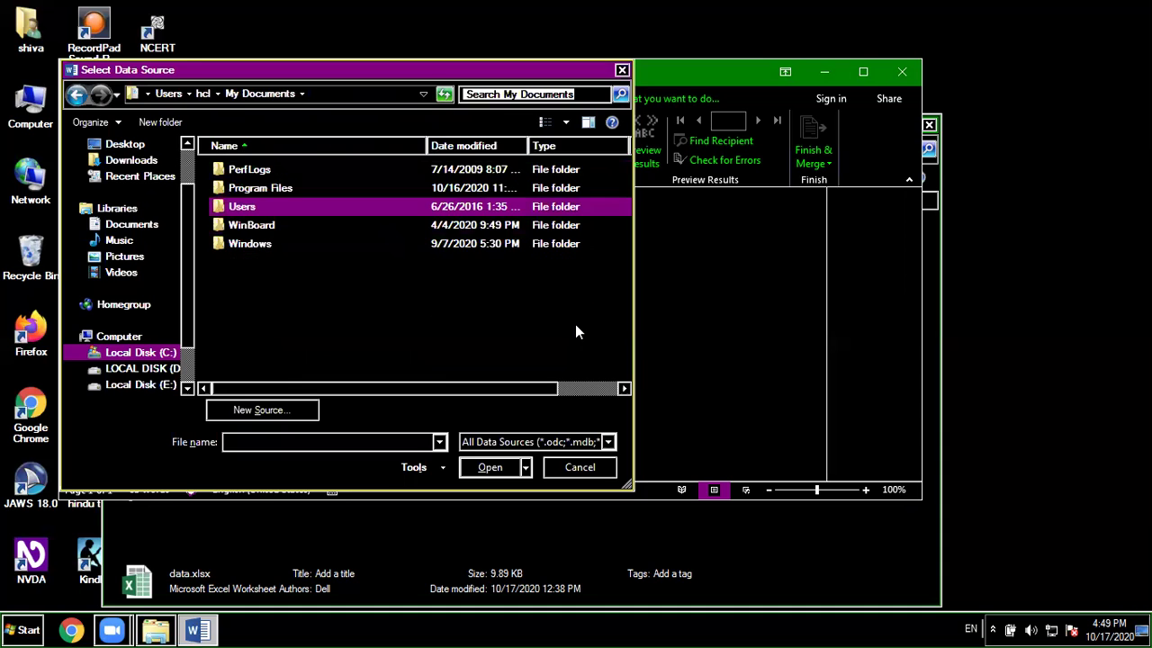
key("BackSpace")
key("BackSpace")
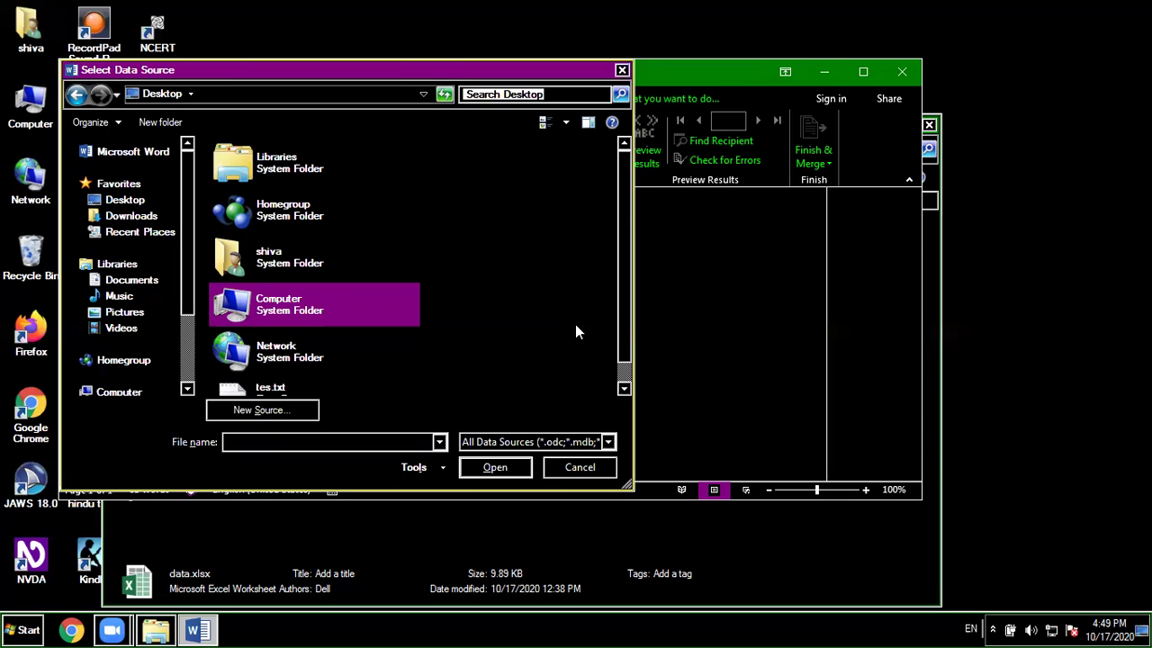
key("Down")
key("Up")
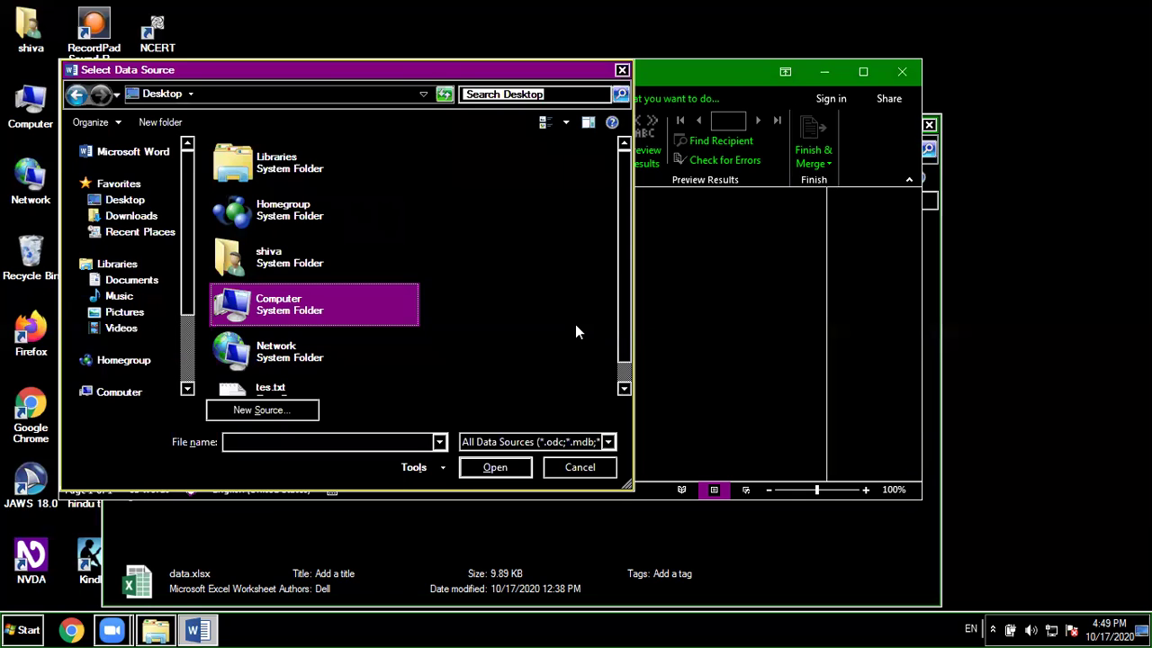
key("Return")
key("Down")
key("Down")
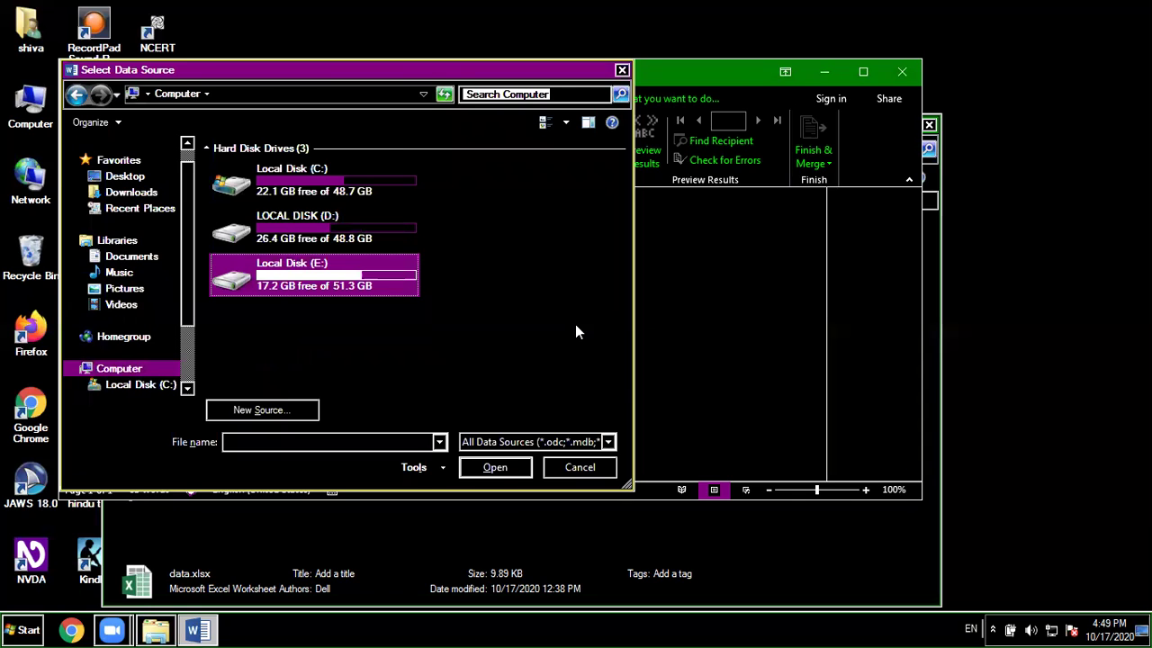
key("Return")
Open data.xlsx from the ms\excel folder as the recipient list
key("m")
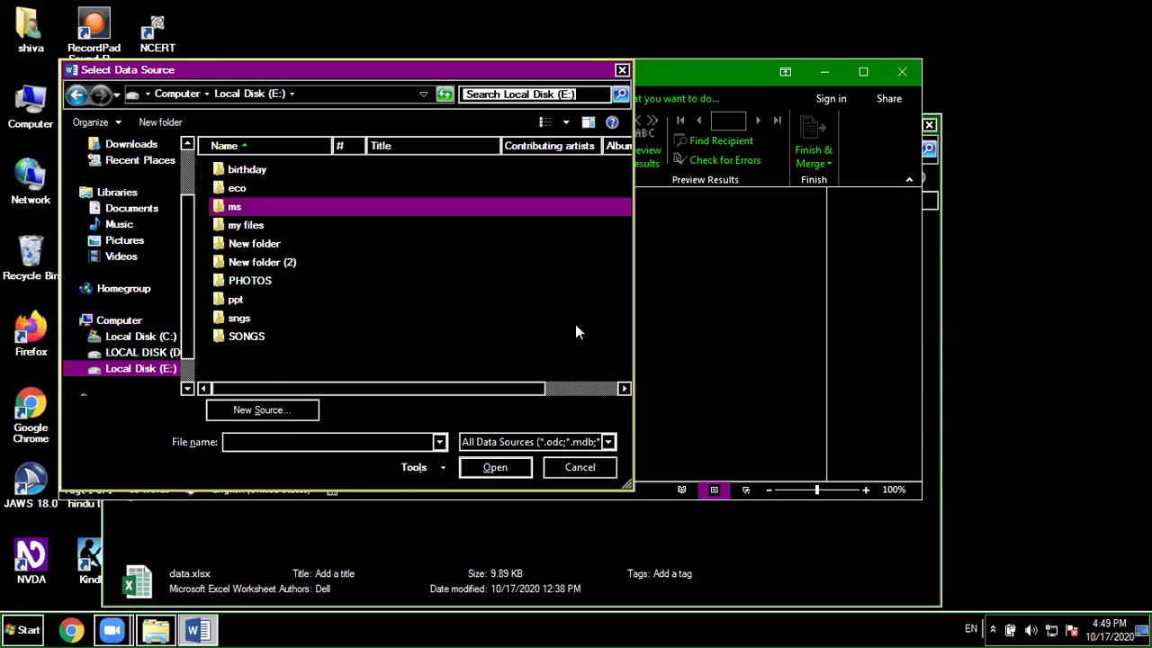
key("Return")
key("e")
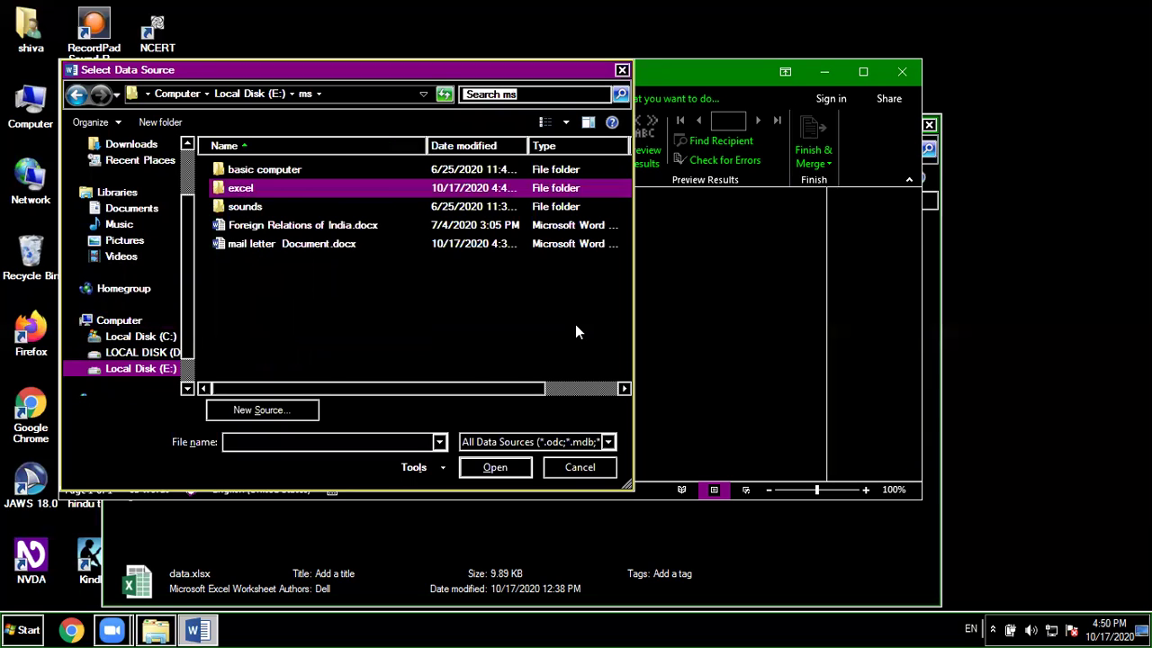
key("Return")
key("d")
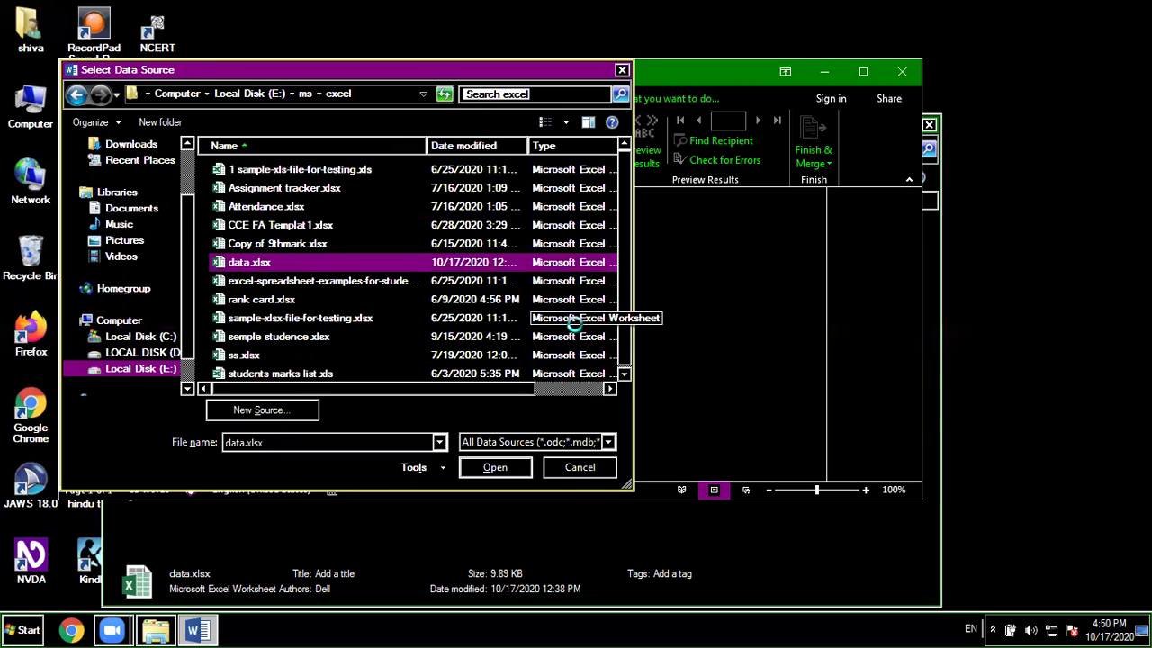
key("Return")
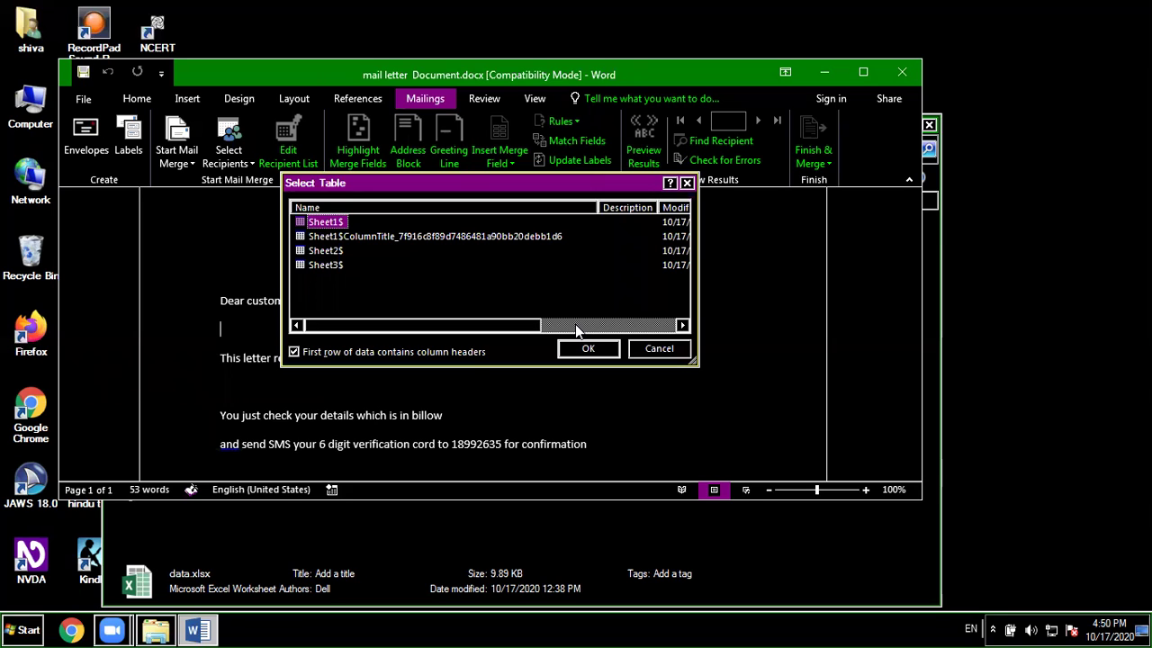
key("Down")
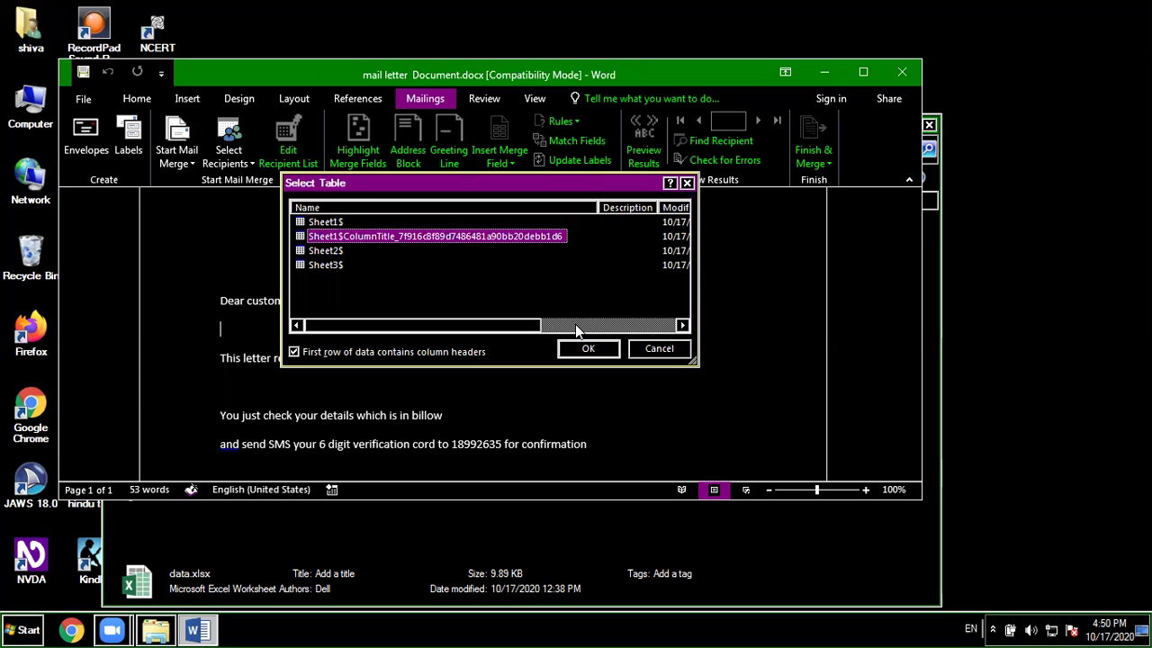
key("Up")
key("Down")
key("Down")
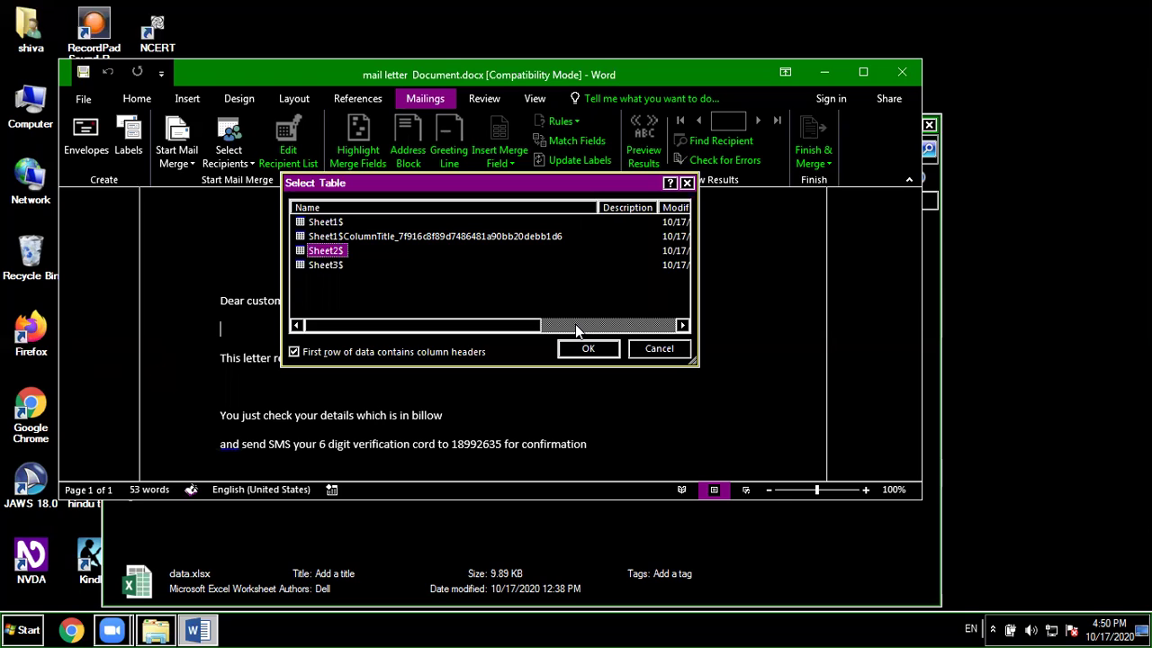
key("Up")
key("Up")
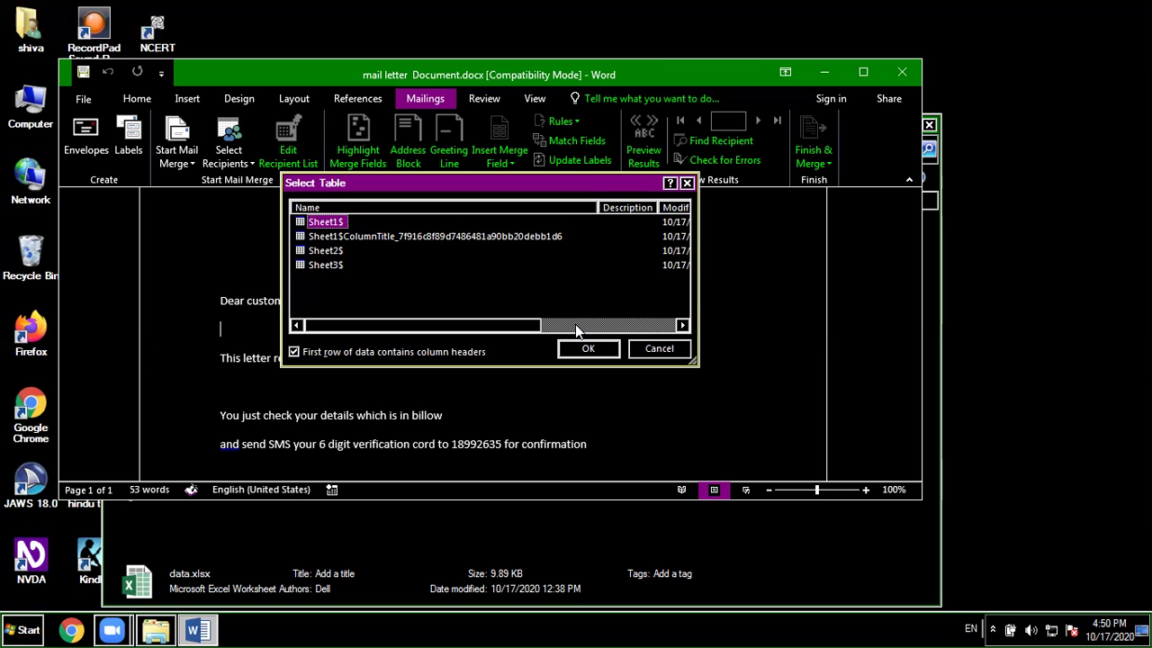
key("Return")
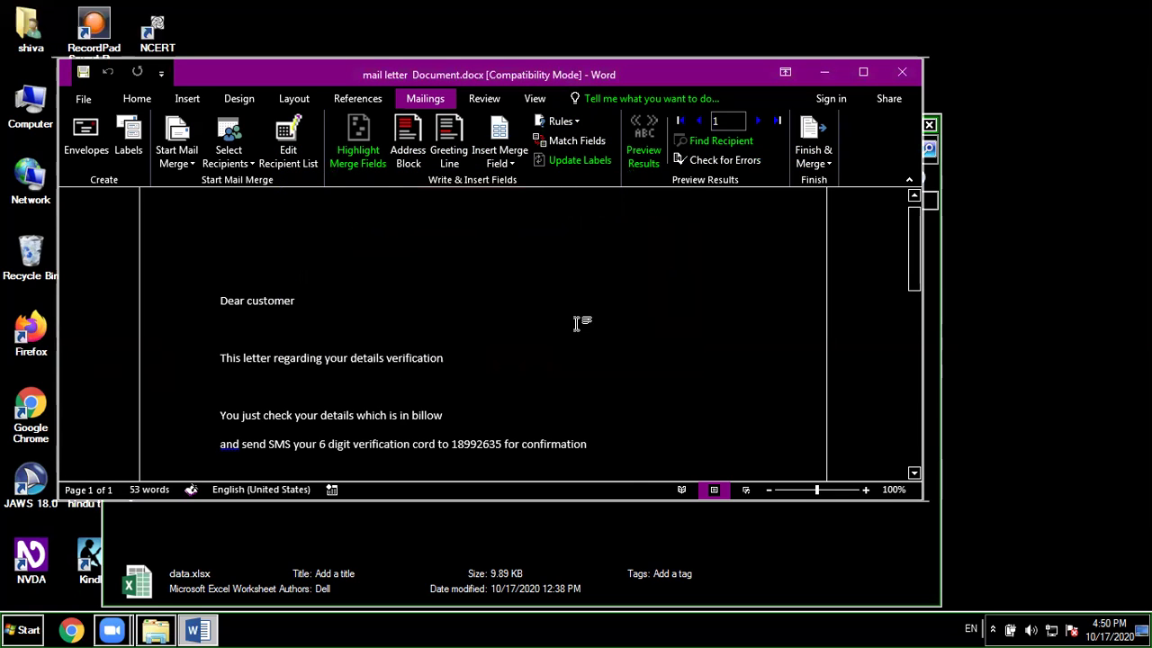
left_click(576, 324)
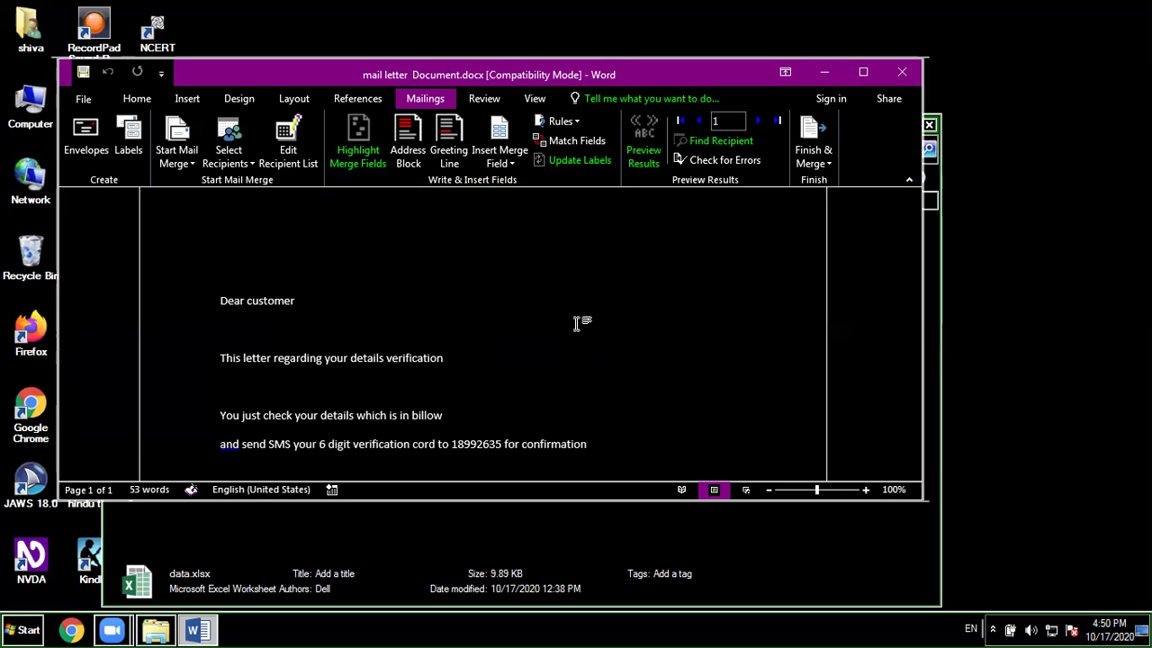
key("alt")
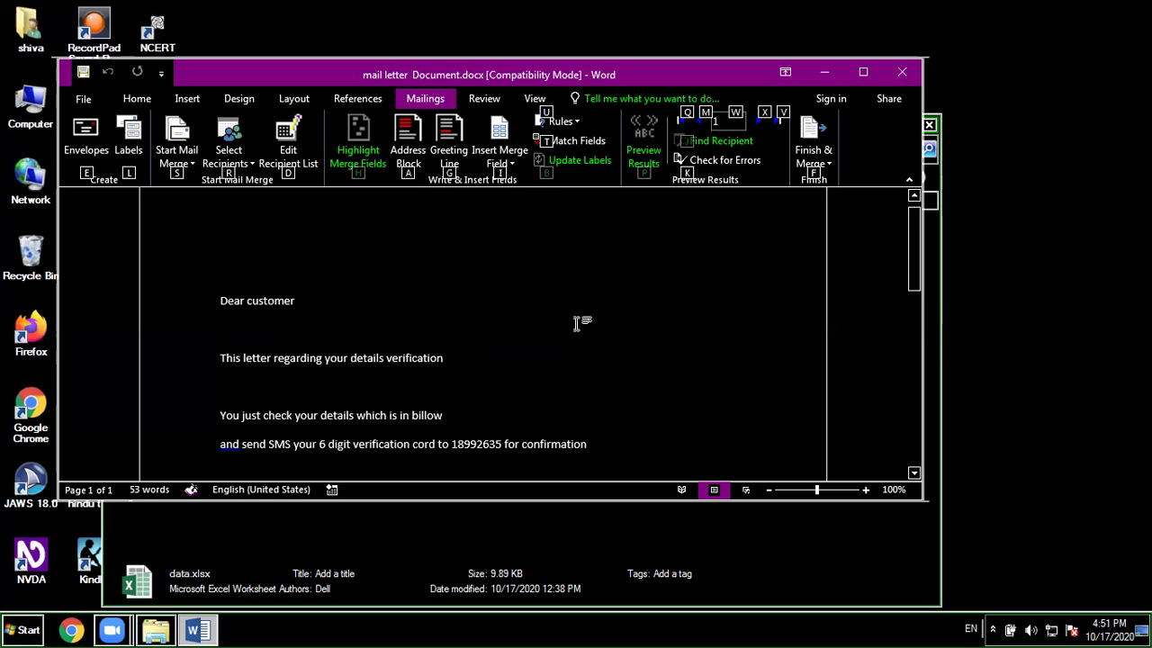
key("Tab")
key("Tab")
key("Tab")
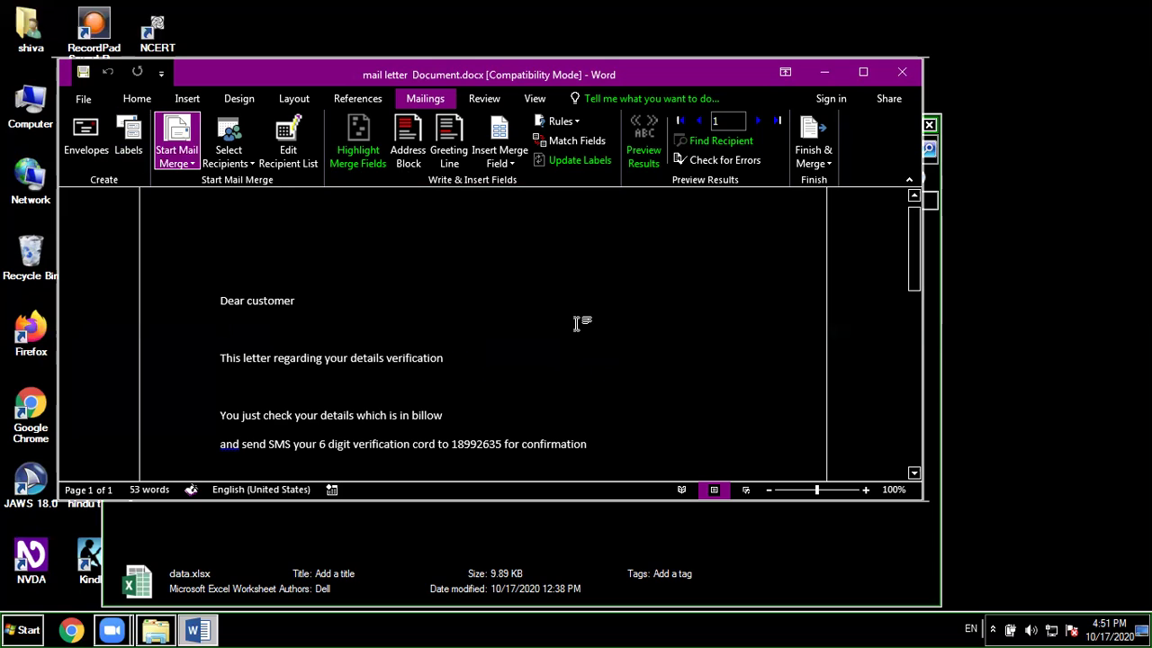
key("Tab")
key("Tab")
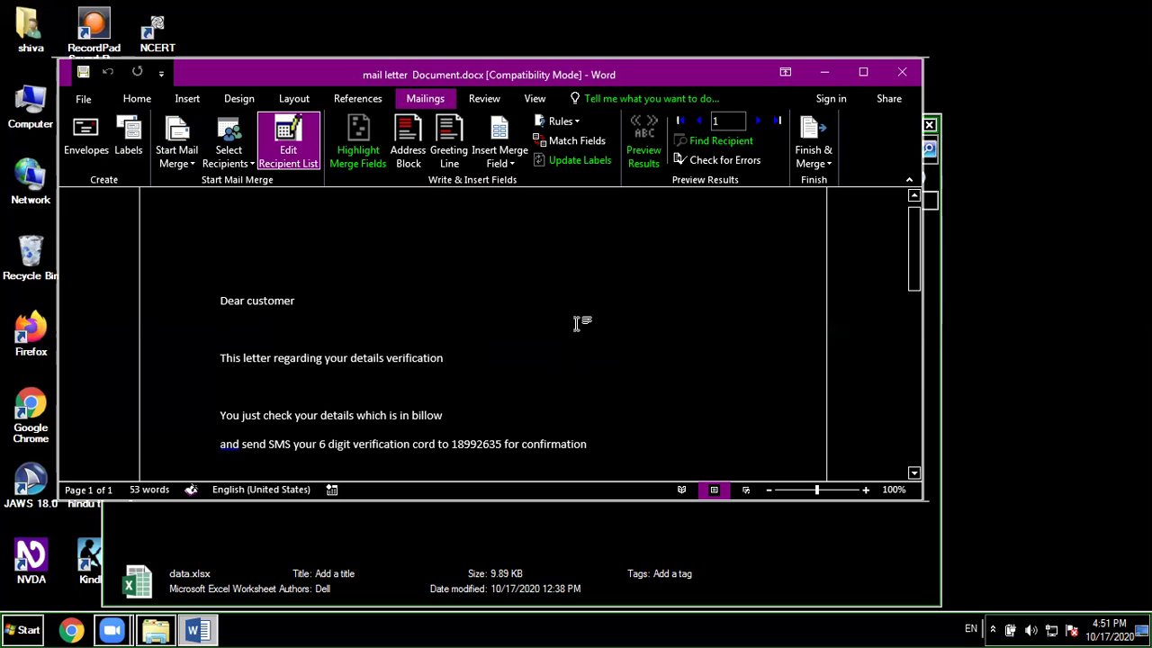
key("Tab")
key("Tab")
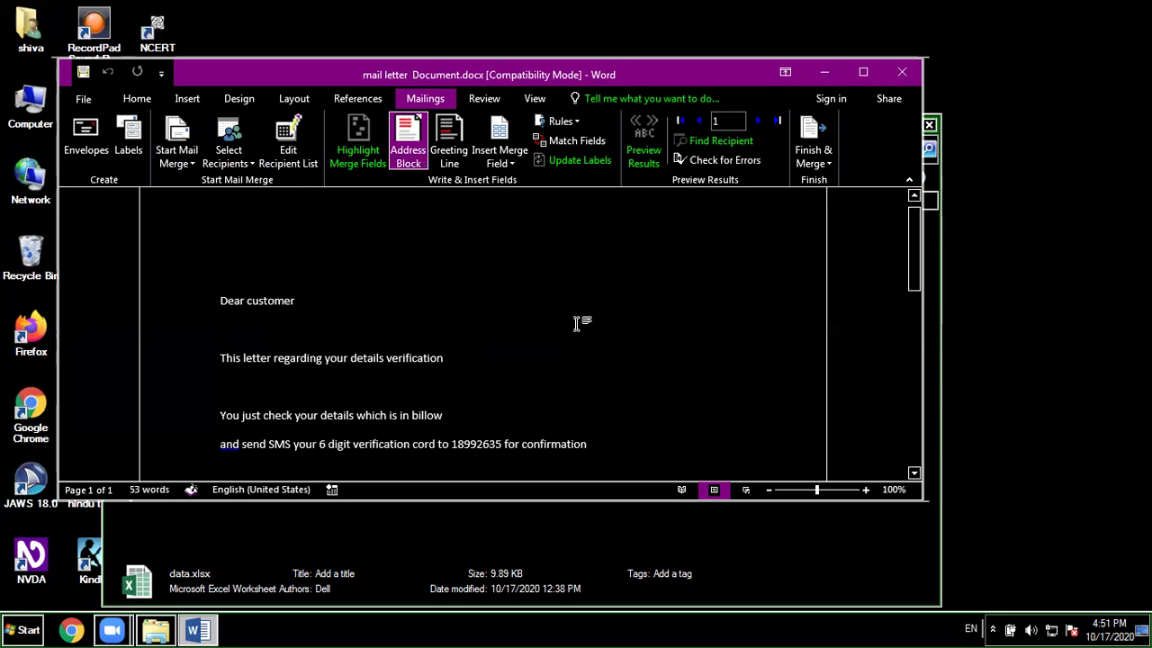
key("Tab")
key("shift+Tab")
key("shift+Tab")
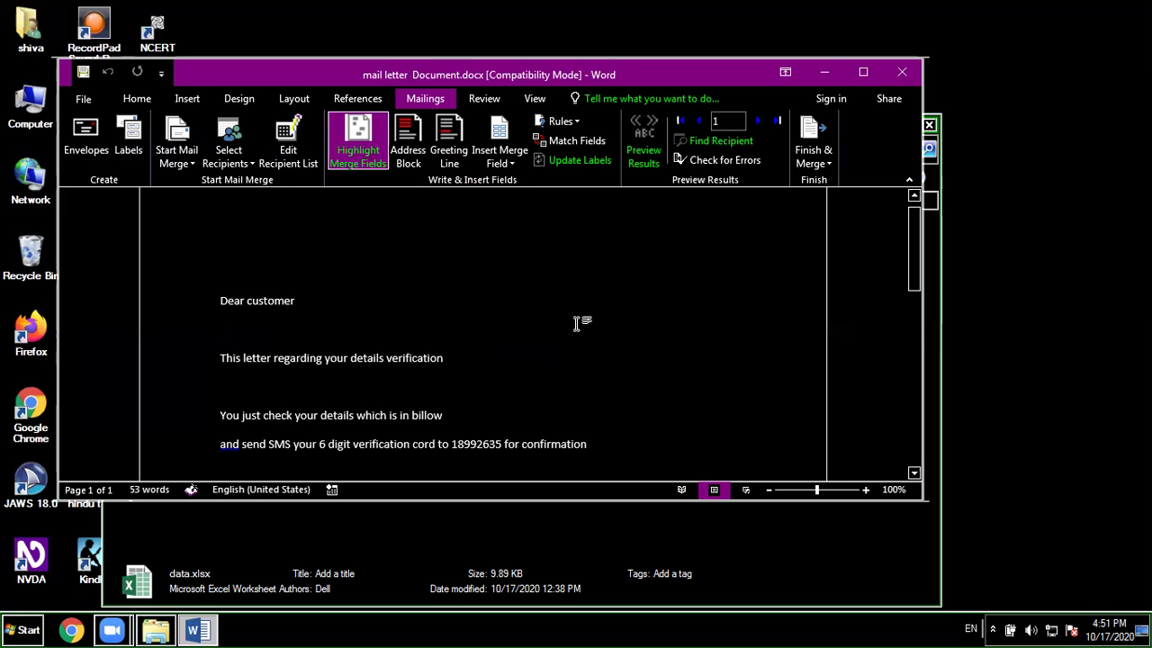
key("shift+Tab")
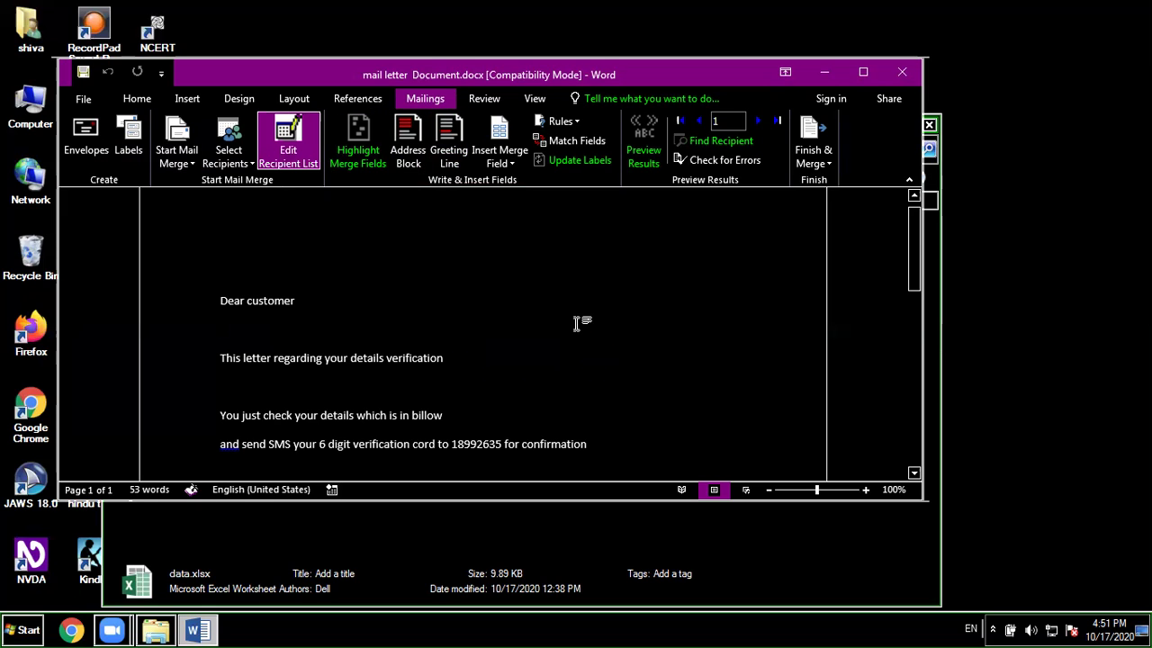
key("Tab")
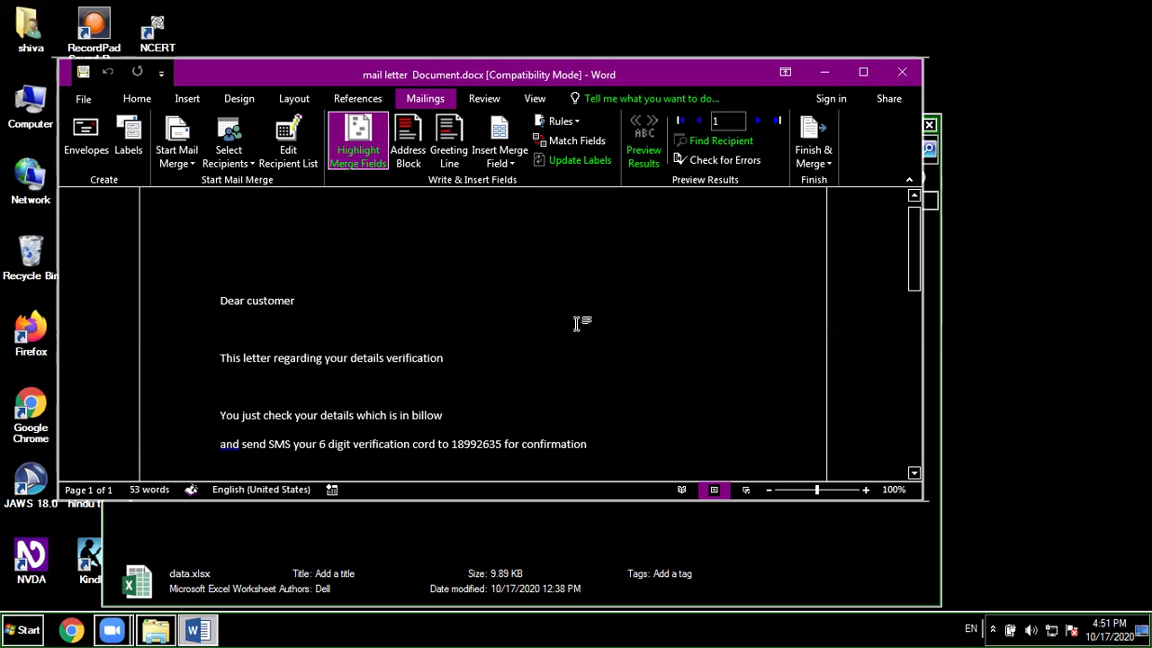
key("Tab")
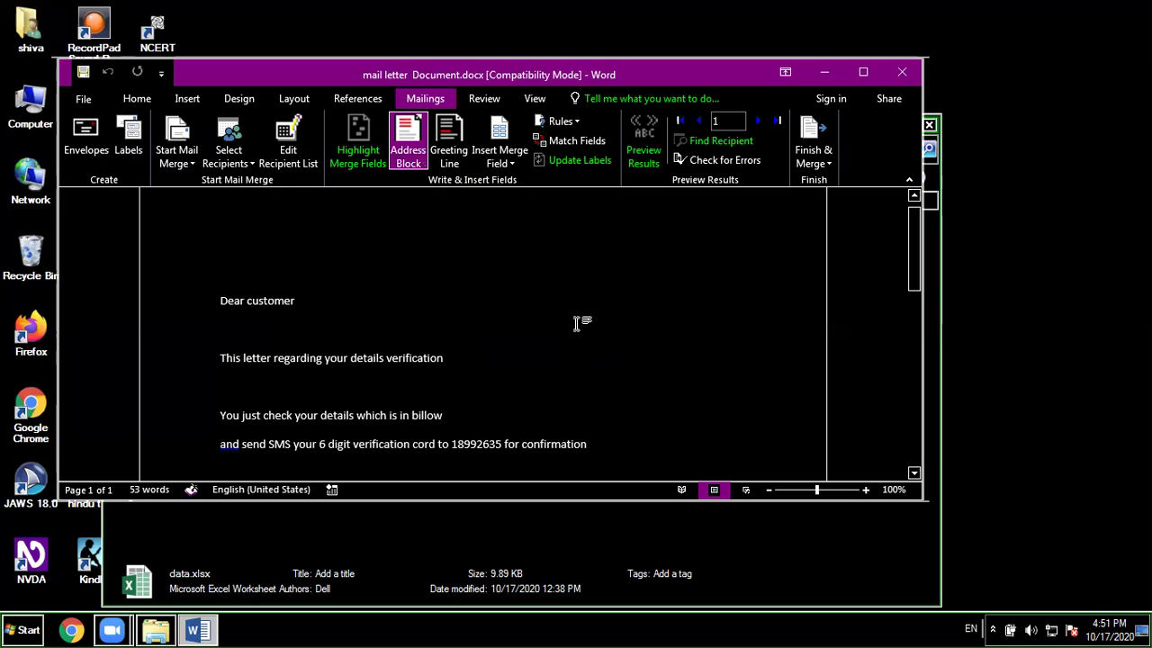
key("Tab")
key("Tab")
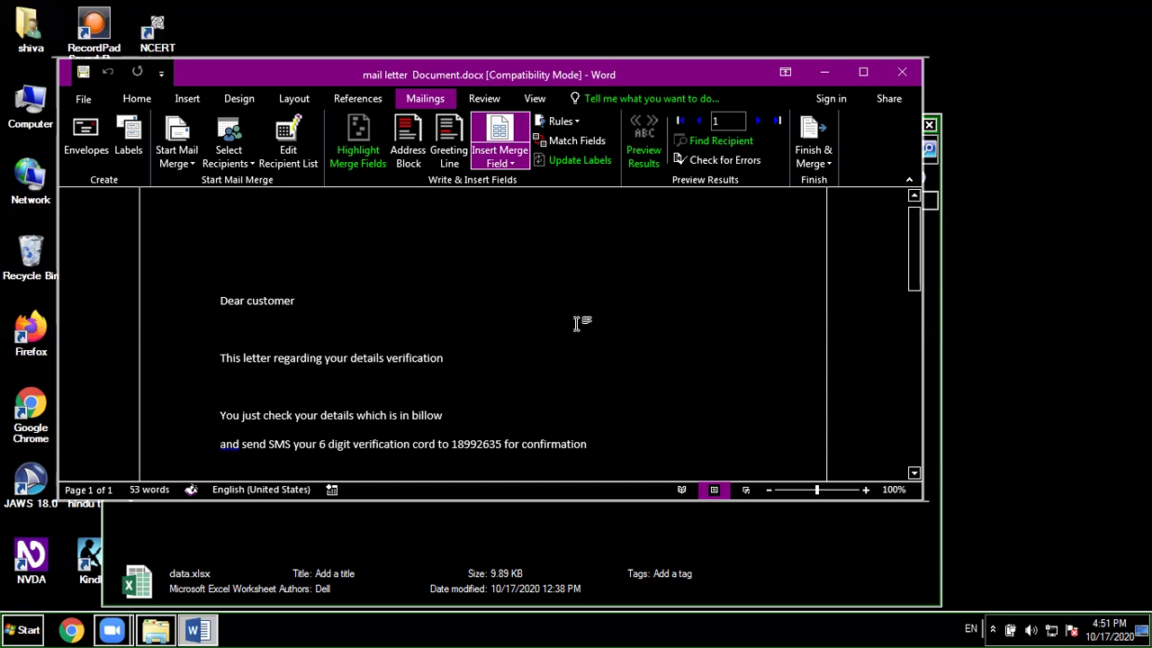
key("Left")
key("Right")
key("alt+Down")
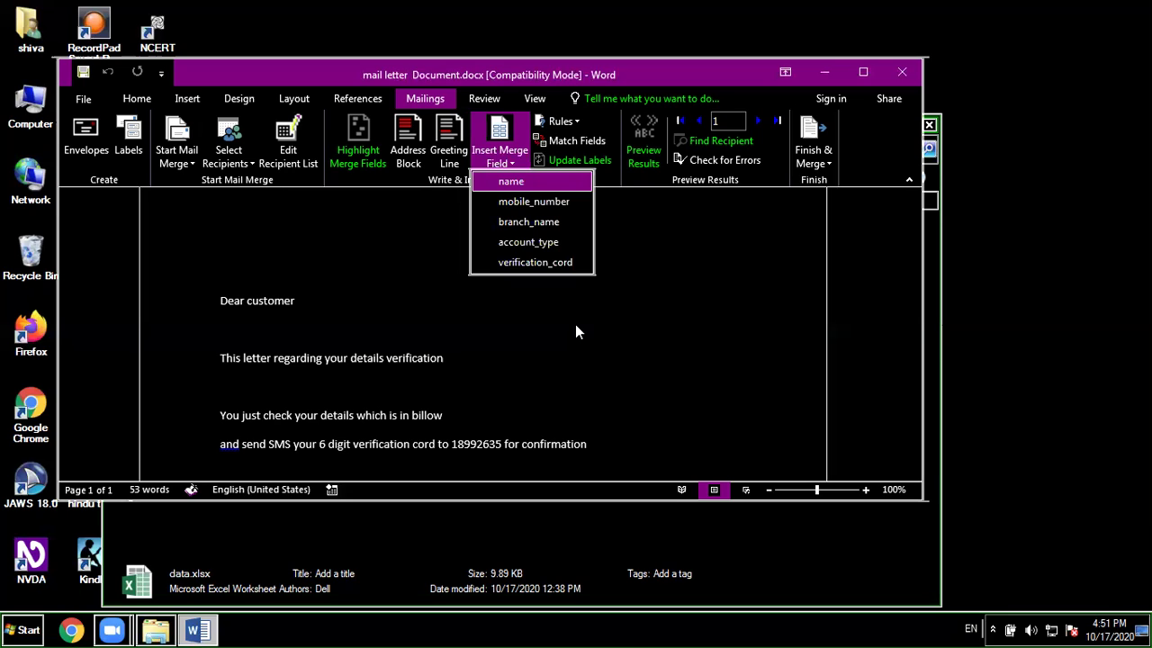
key("Down")
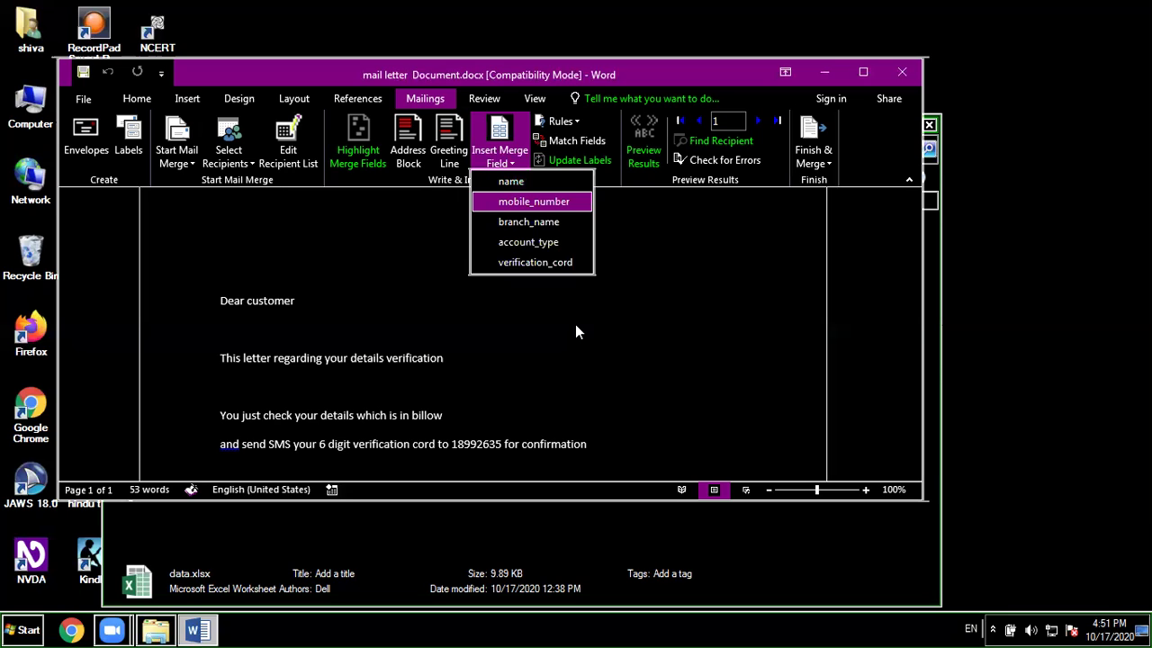
key("Down")
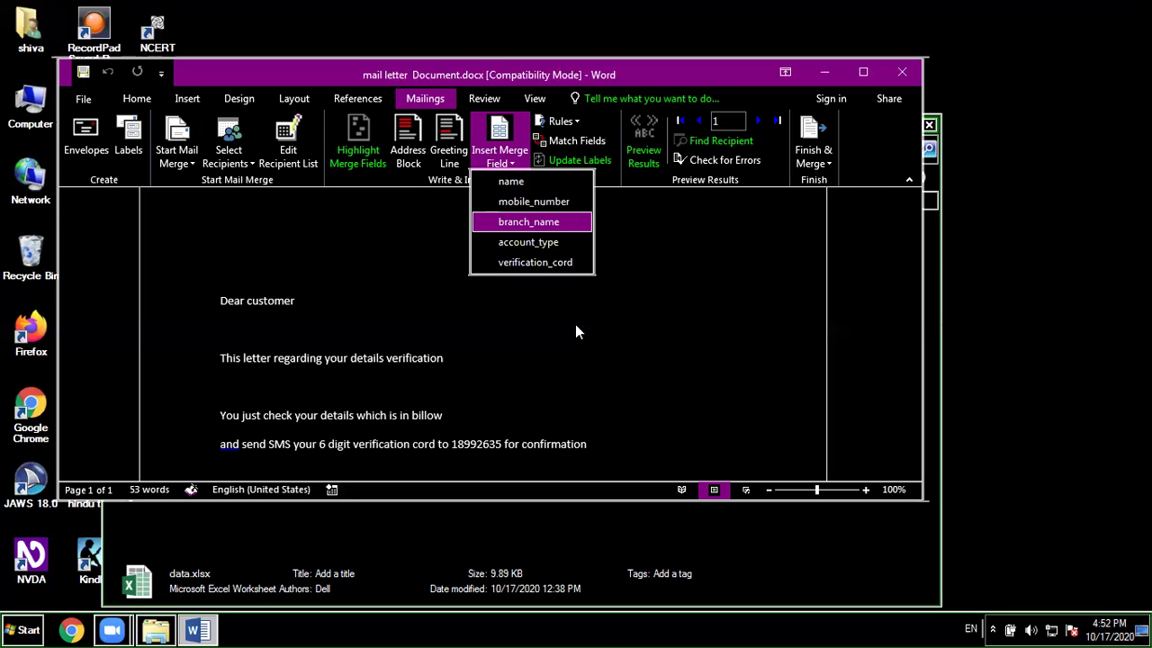
key("Down")
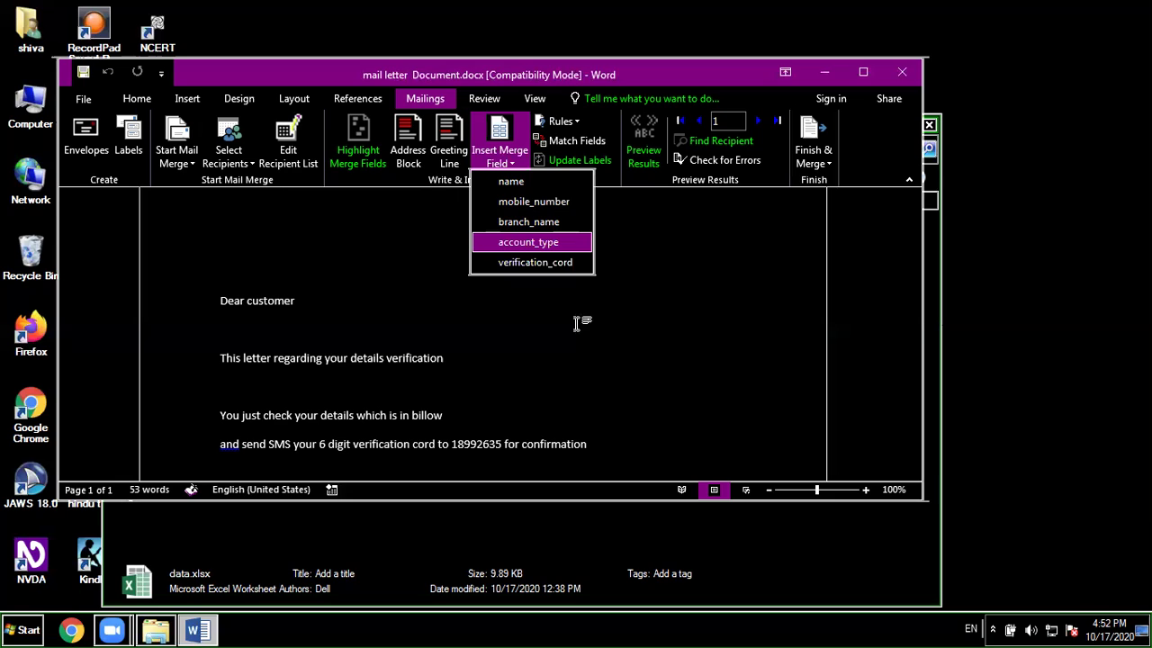
key("Down")
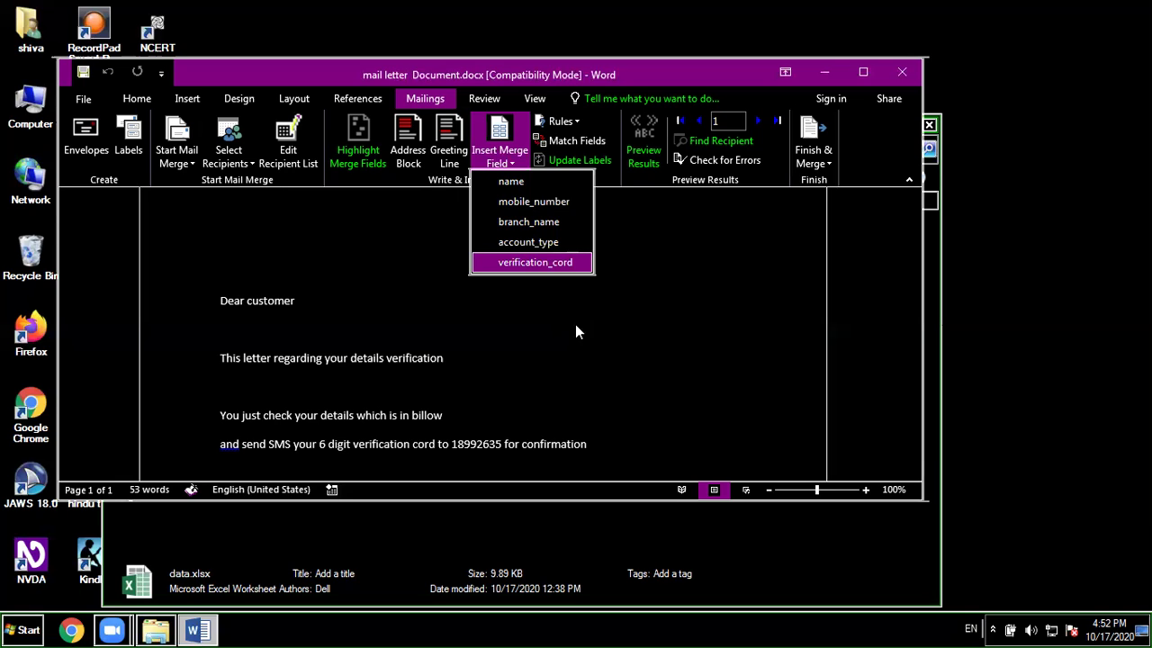
key("Return")
left_click(578, 326)
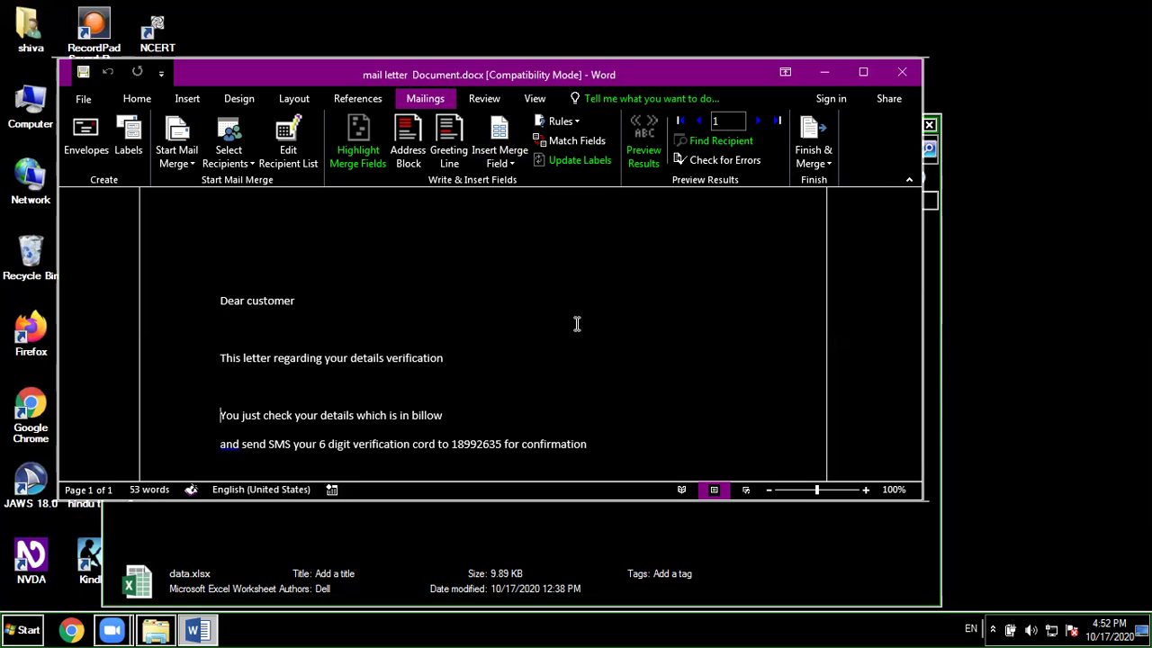
scroll(577, 324, "down", 1)
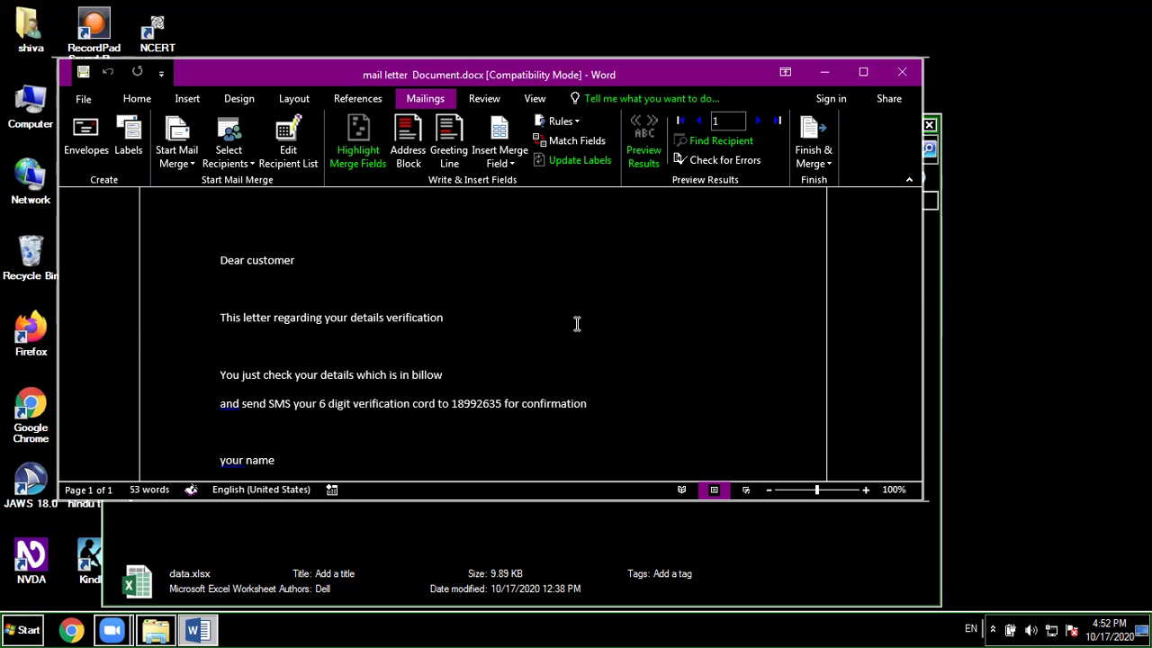
key("End")
key("alt+m")
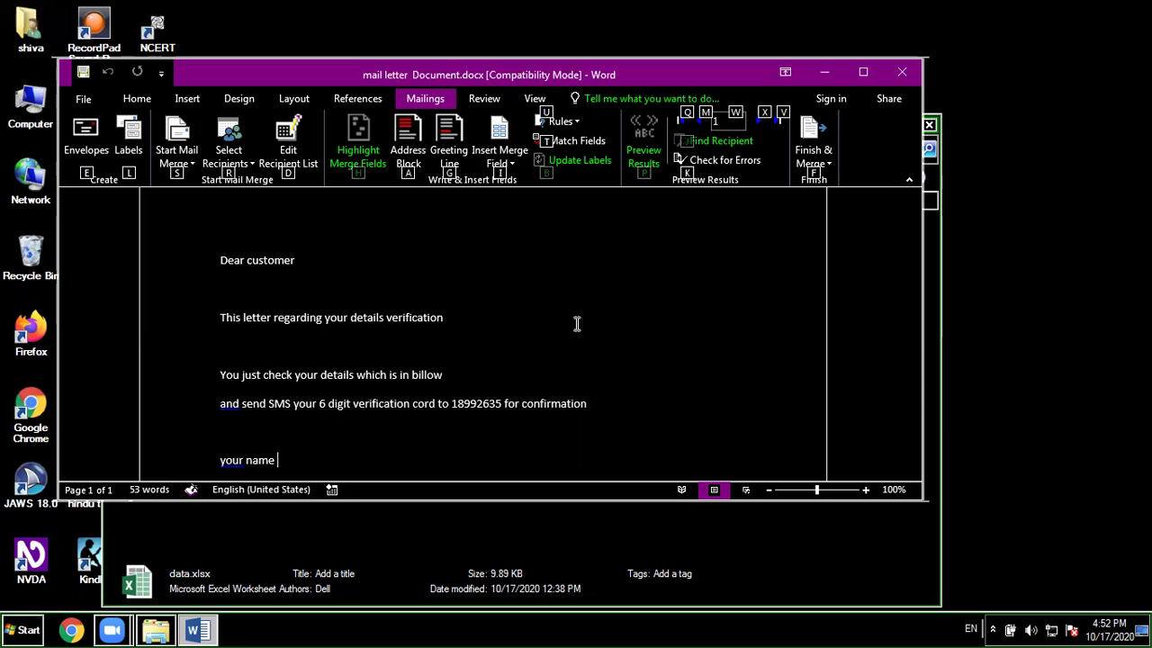
key("Tab")
key("Tab")
key("Tab")
key("Tab")
key("Tab")
key("Tab")
key("Tab")
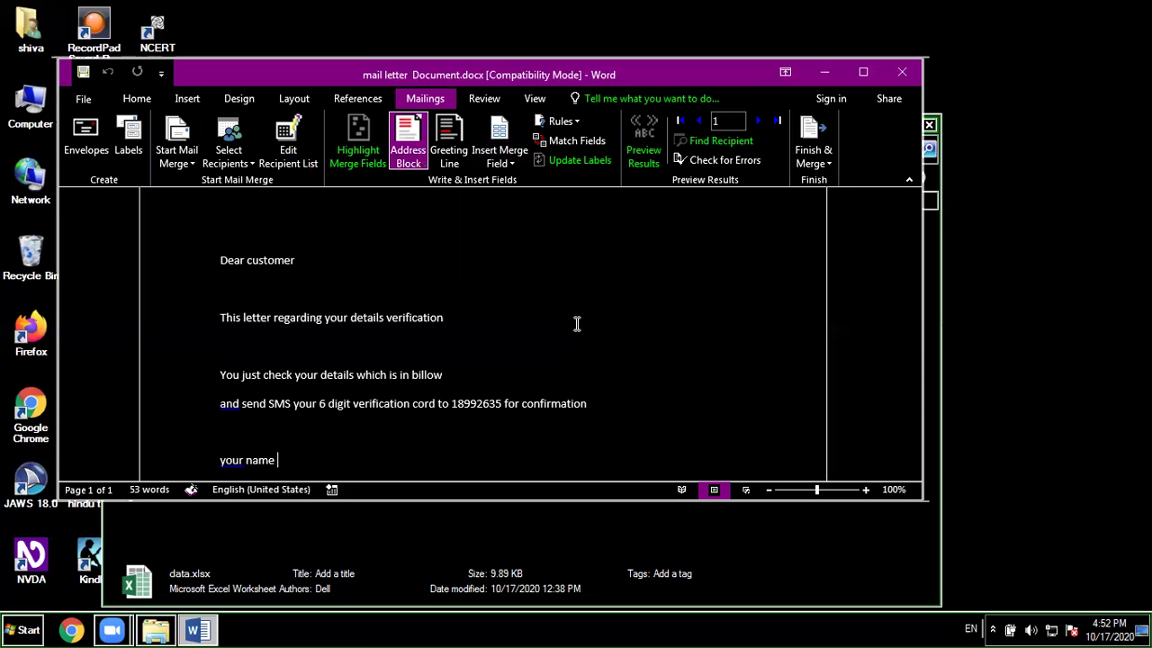
key("Tab")
key("Tab")
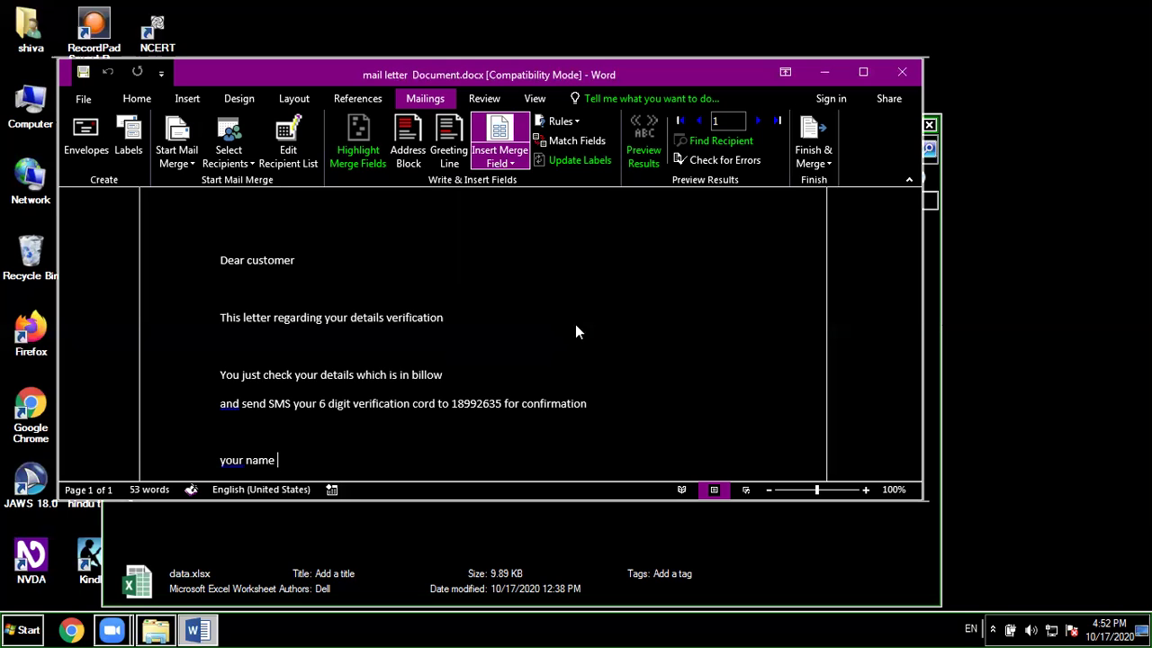
Insert the «name» merge field after 'your name', then move to the mobile number line
key("alt+Down")
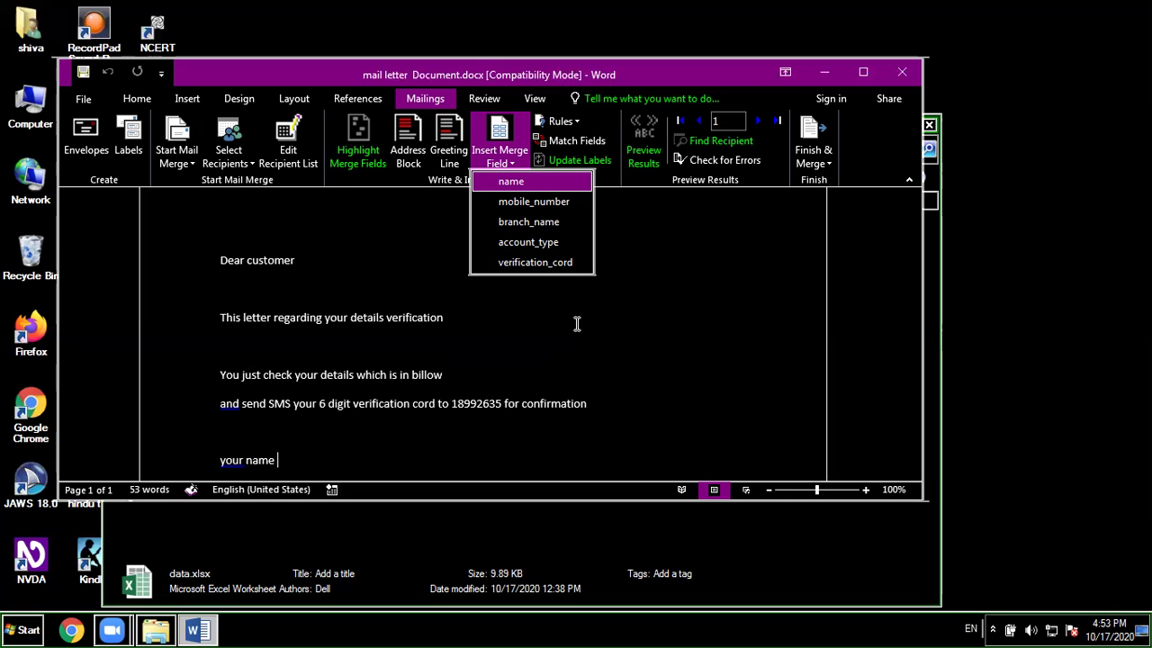
key("Return")
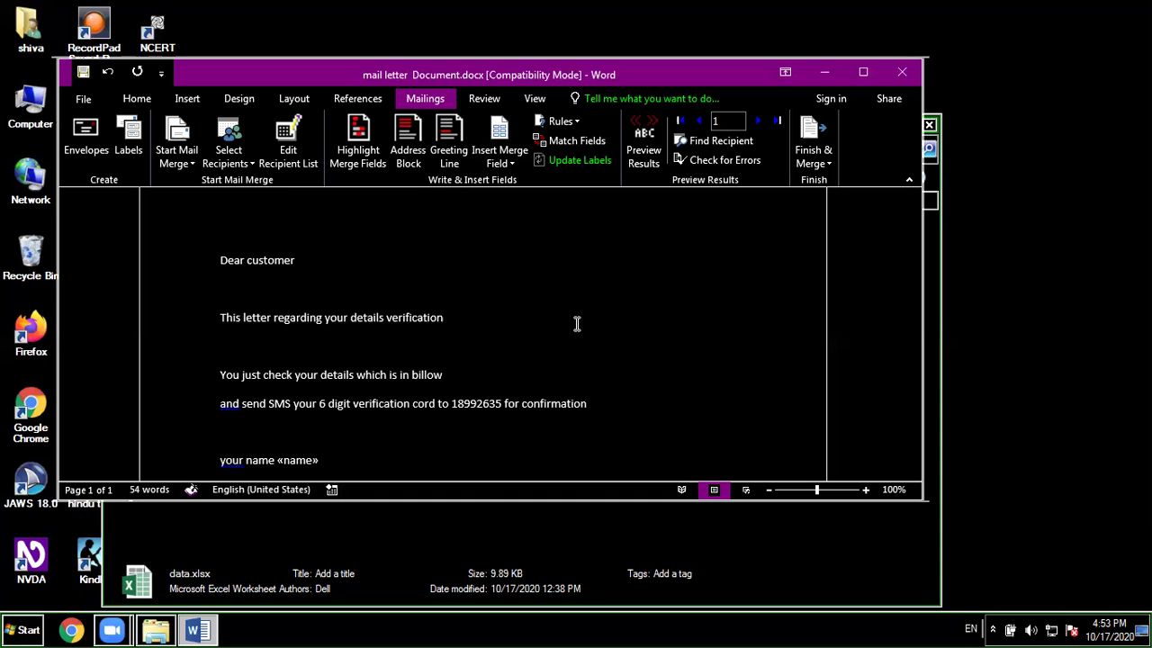
key("Down")
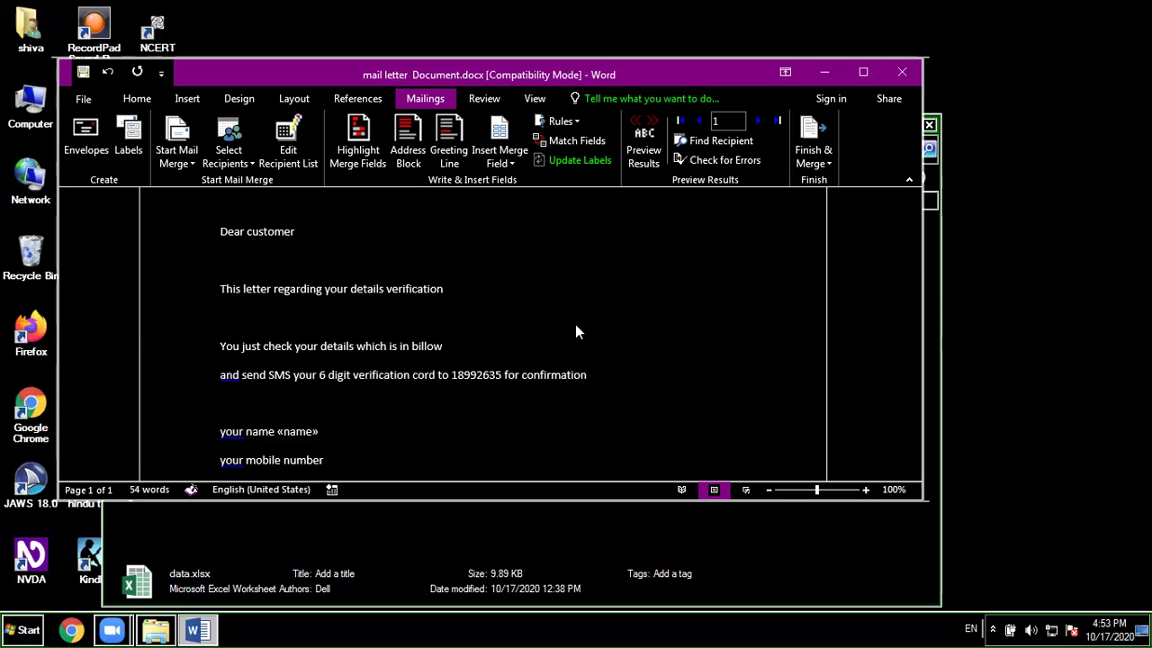
Insert the «mobile_number» field after 'your mobile number' and start a new 'your branch' line
key("Tab")
key("Tab")
key("Tab")
key("Tab")
key("Tab")
key("Tab")
key("Tab")
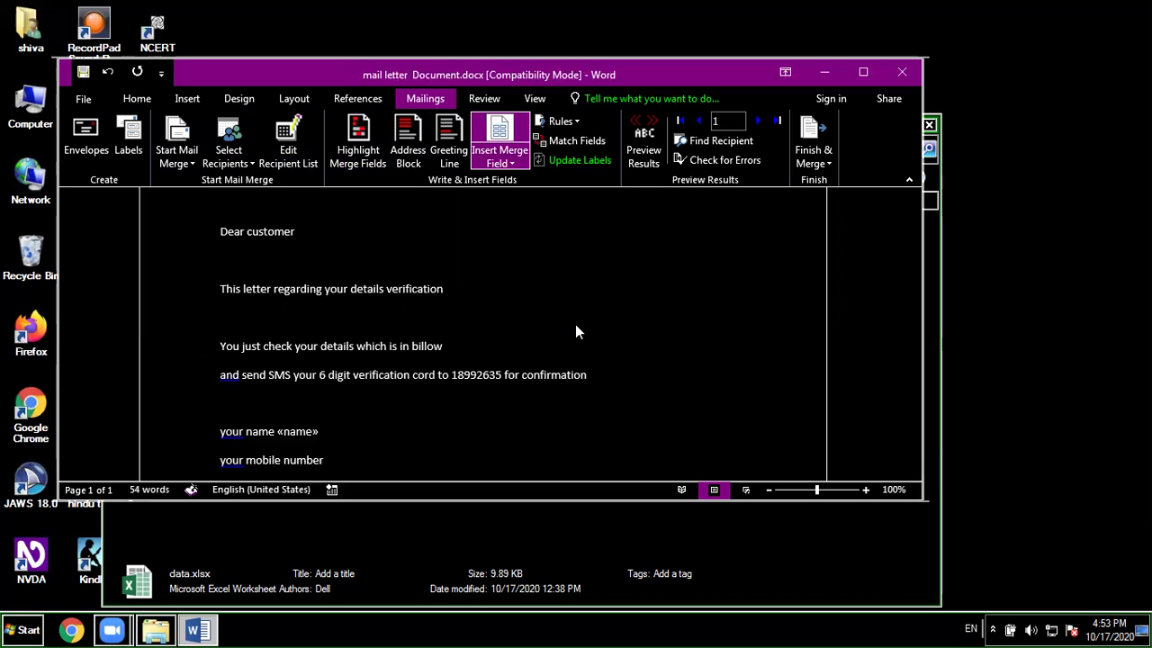
key("Down")
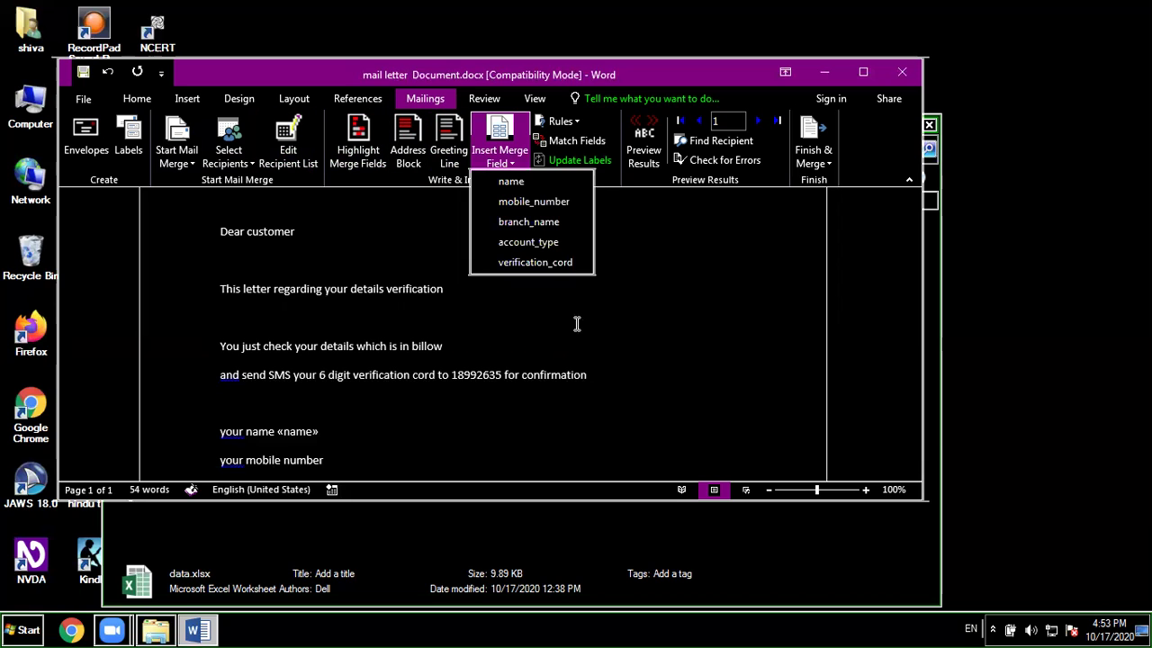
key("Down")
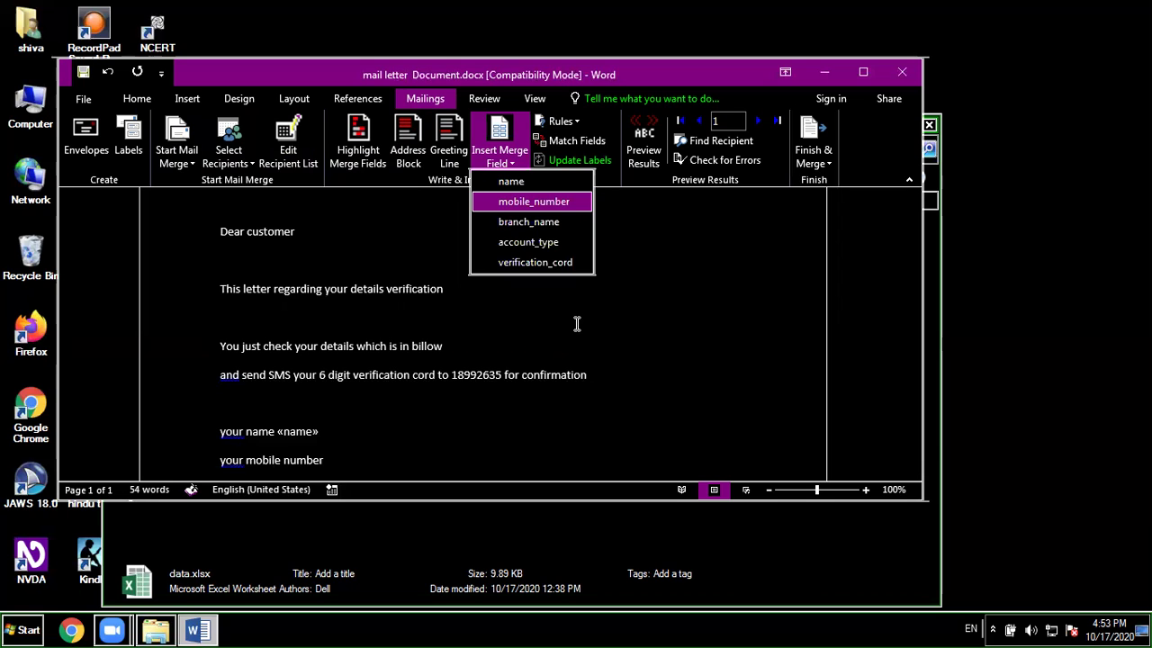
key("Return")
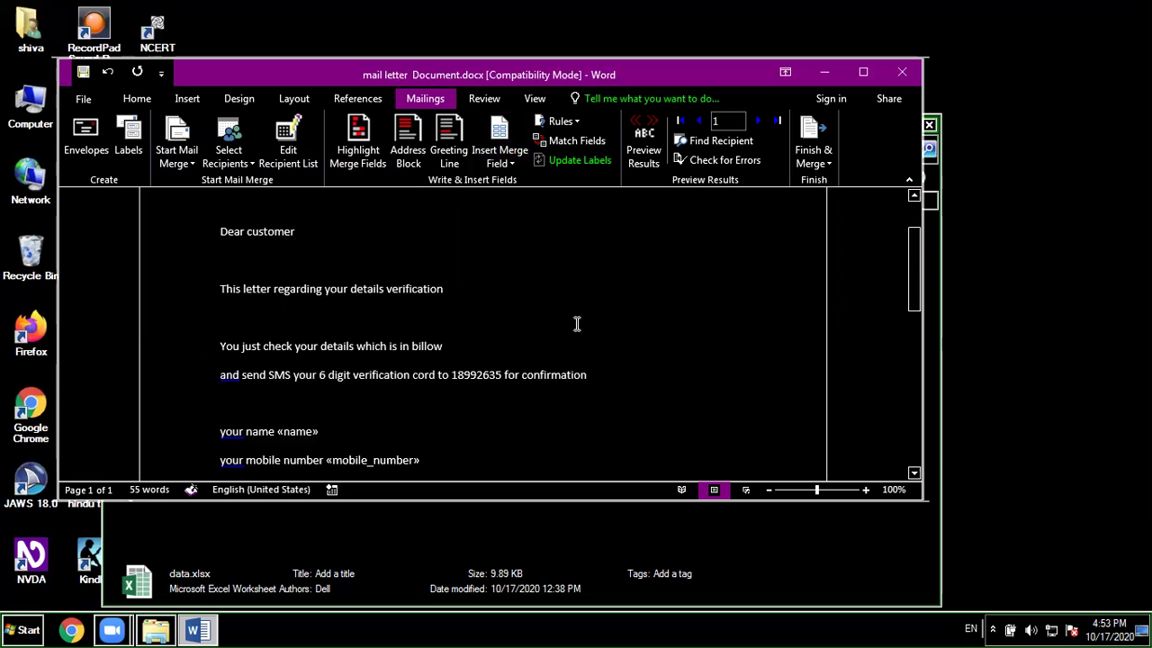
key("Return")
type("your branch")
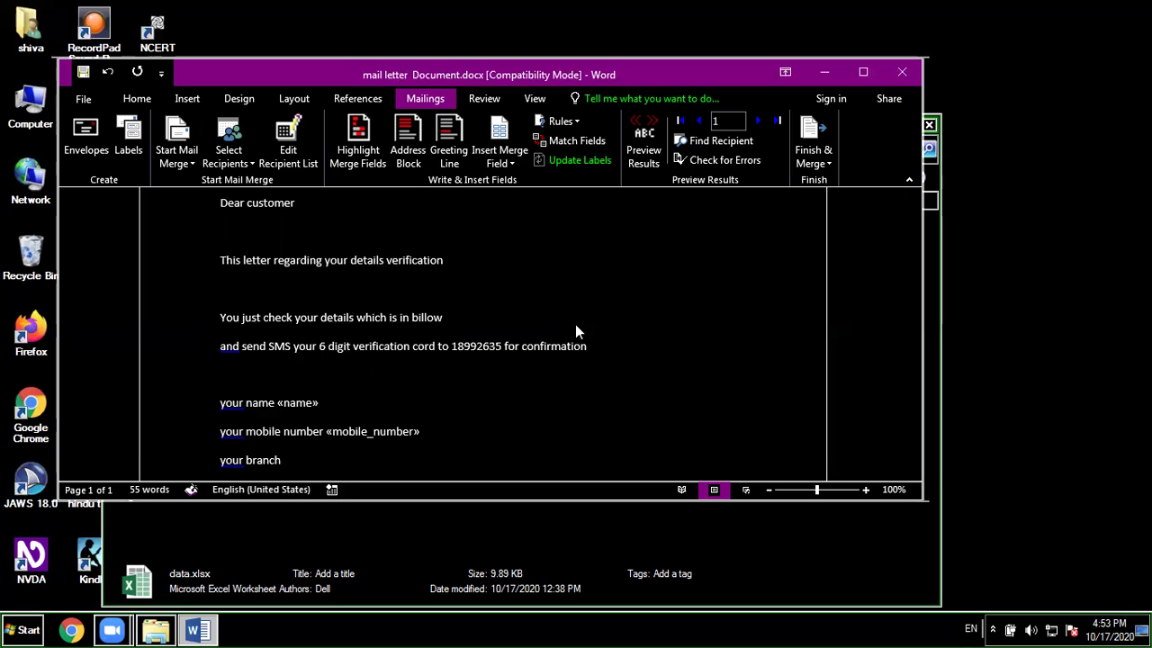
Insert the «branch_name» merge field after 'your branch'
key("alt+m")
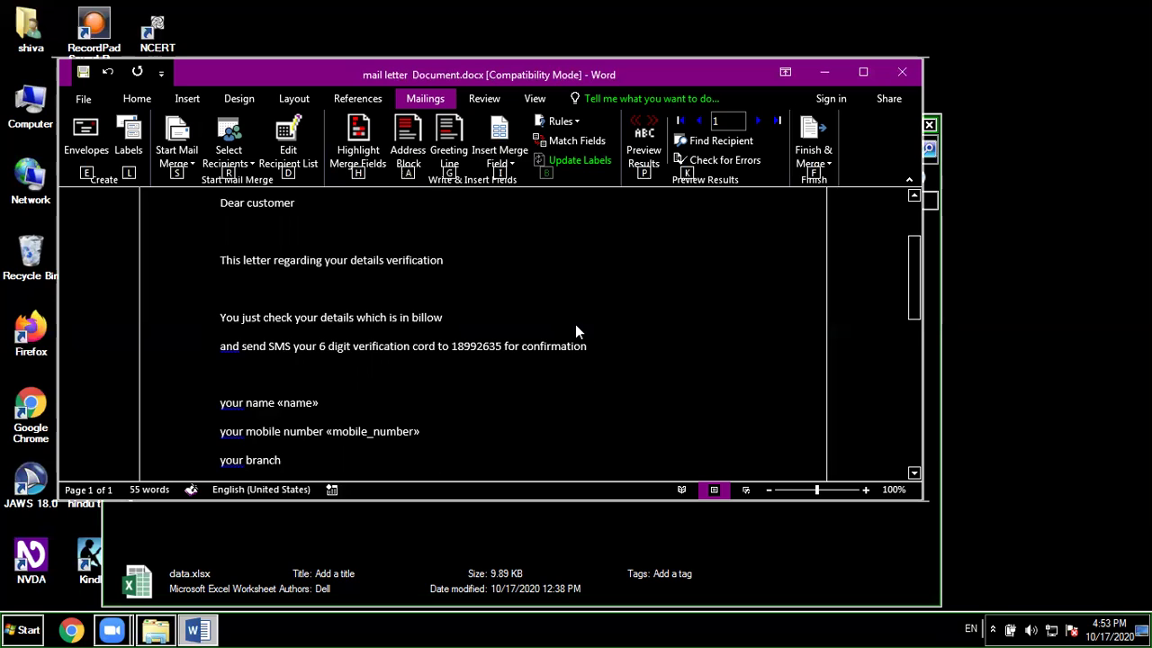
key("Tab")
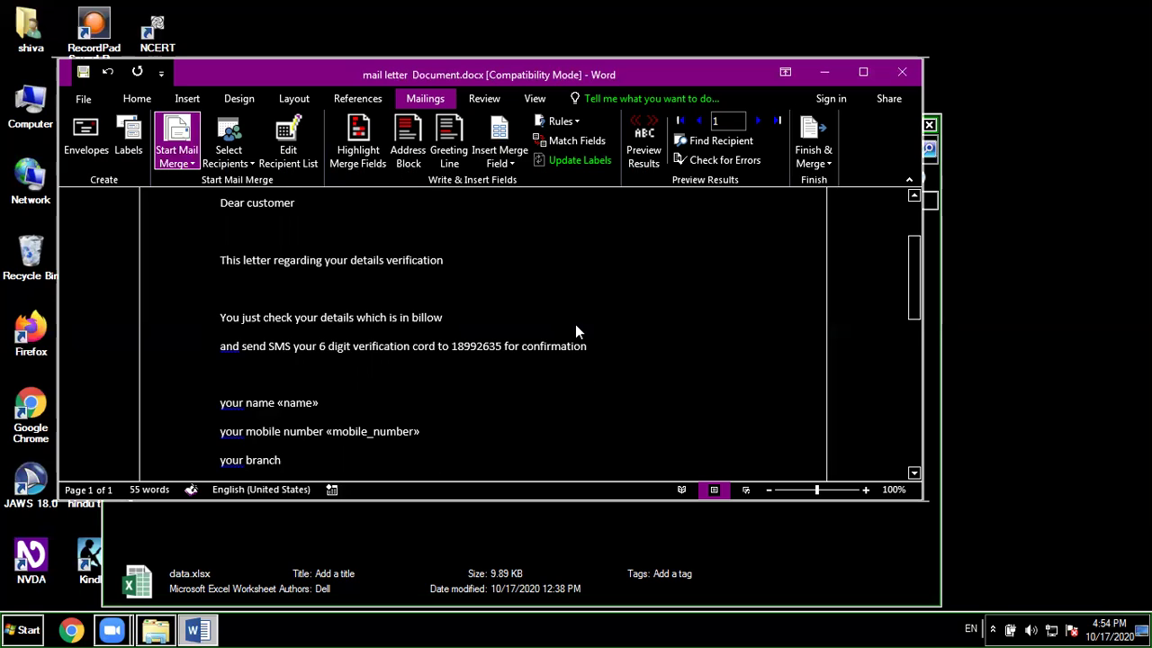
key("Tab")
key("Tab")
key("Tab")
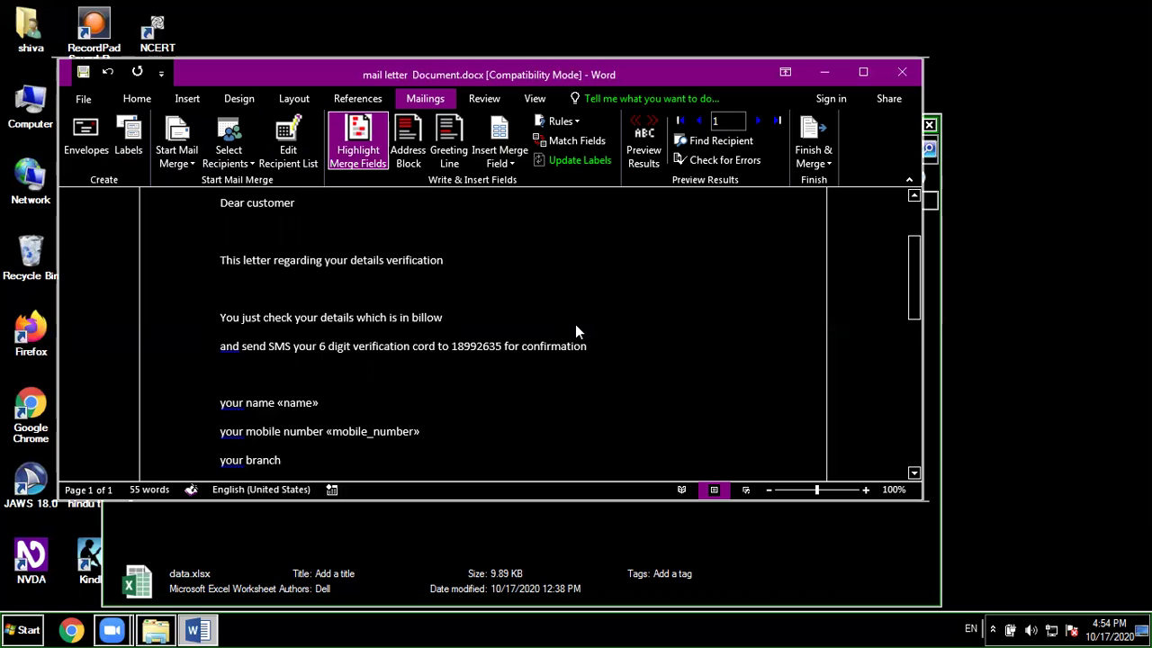
key("Tab")
key("Tab")
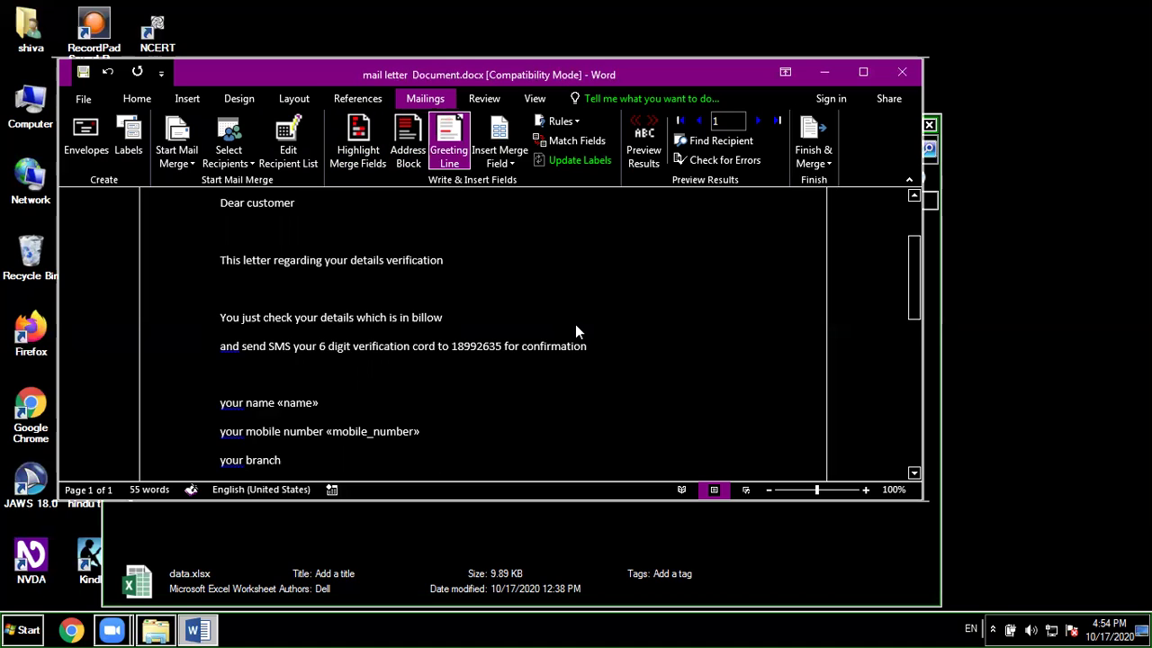
key("Tab")
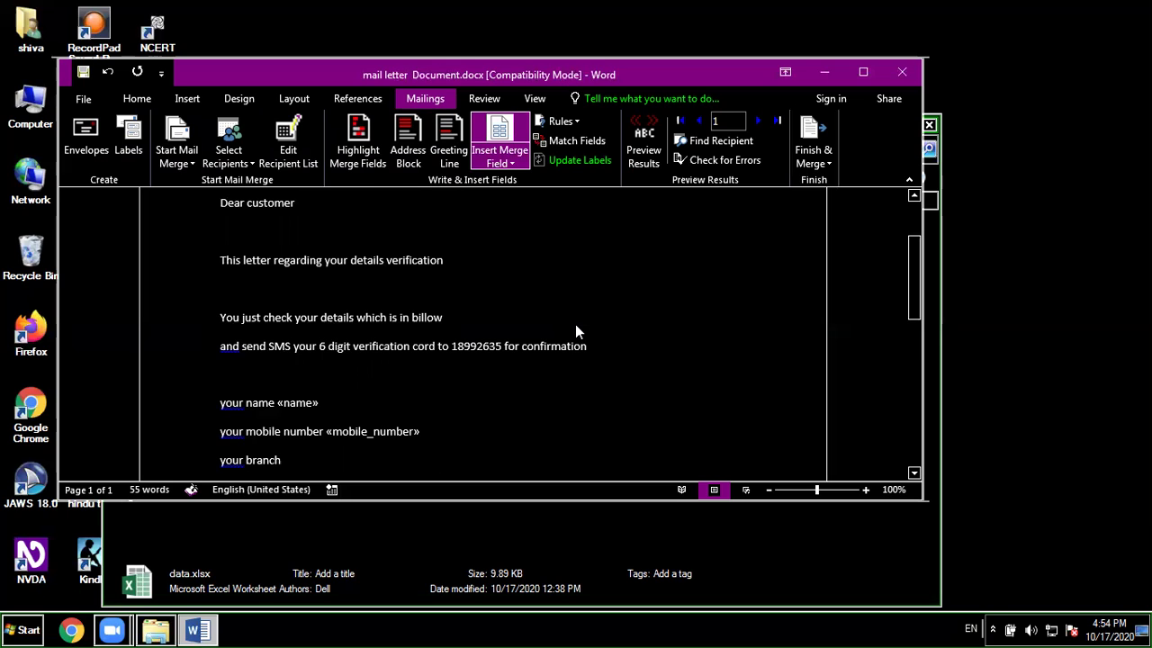
key("alt+Down")
key("Down")
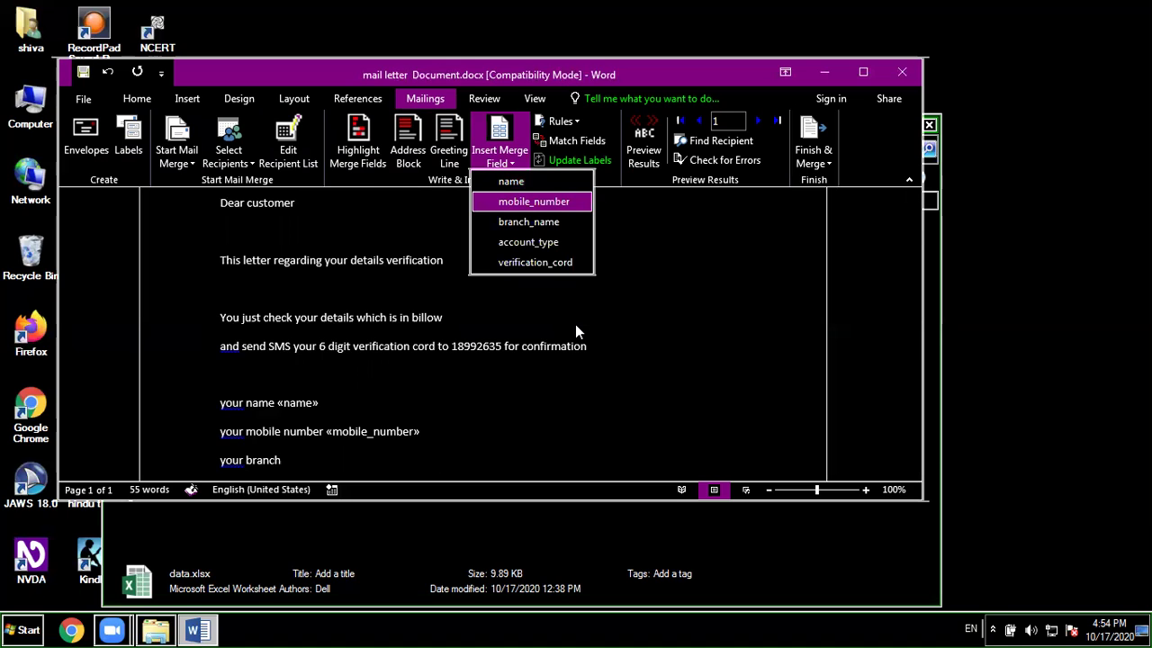
key("Down")
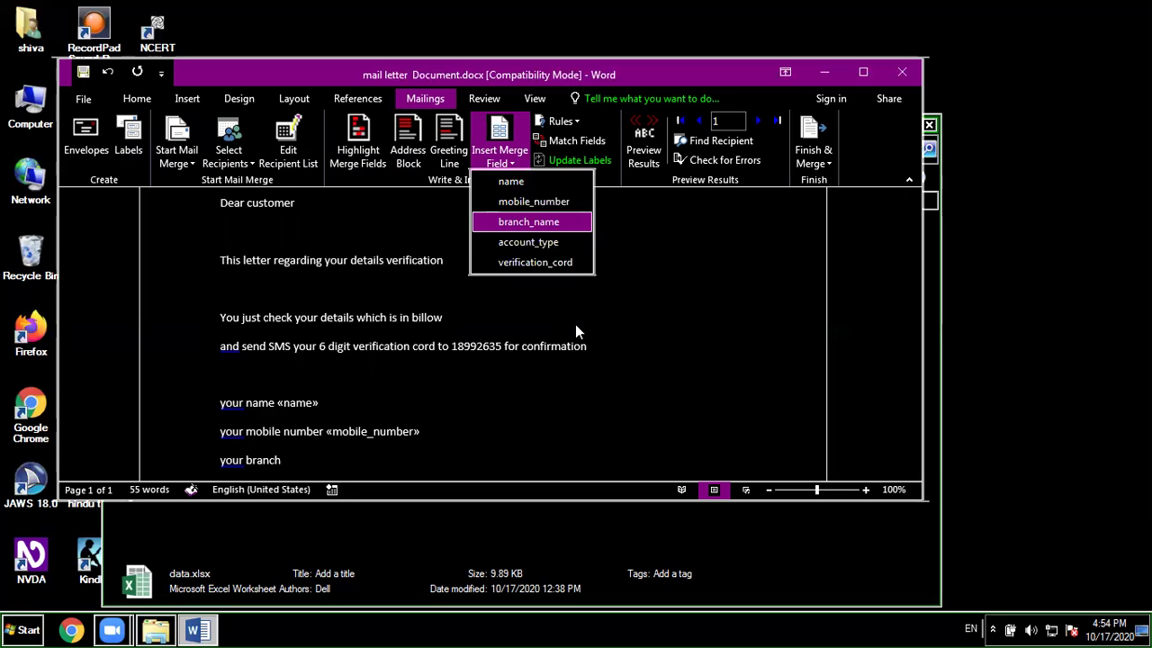
key("Return")
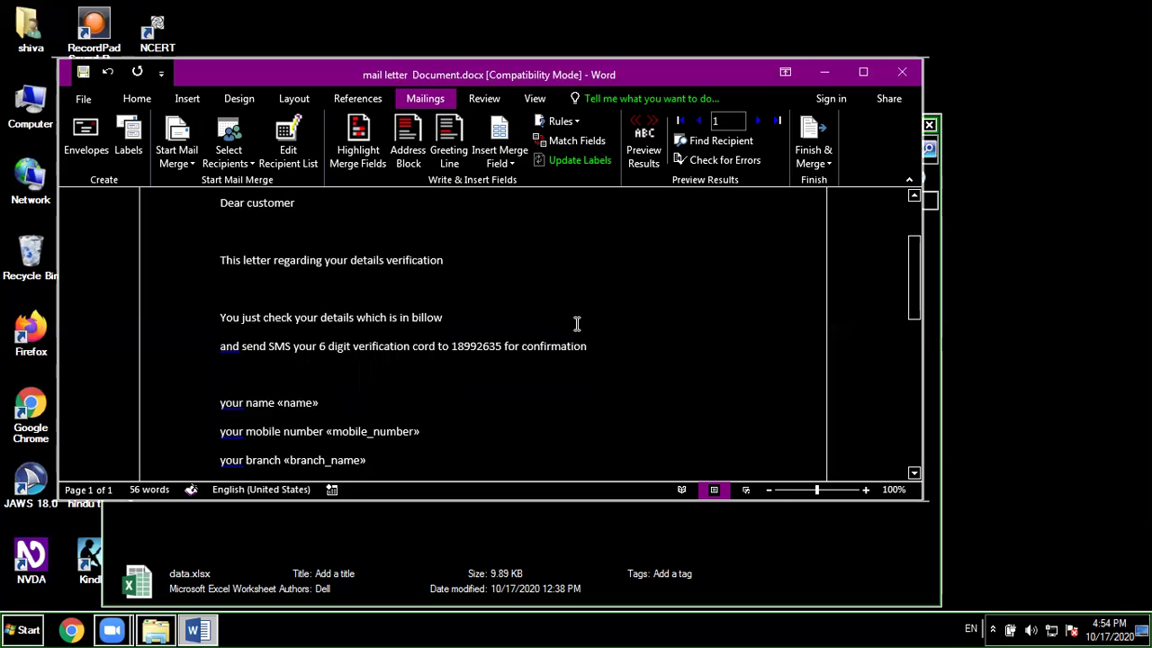
Add an 'account type «account_type»' line, then a 'verification cord' line below it
key("Return")
type("account type")
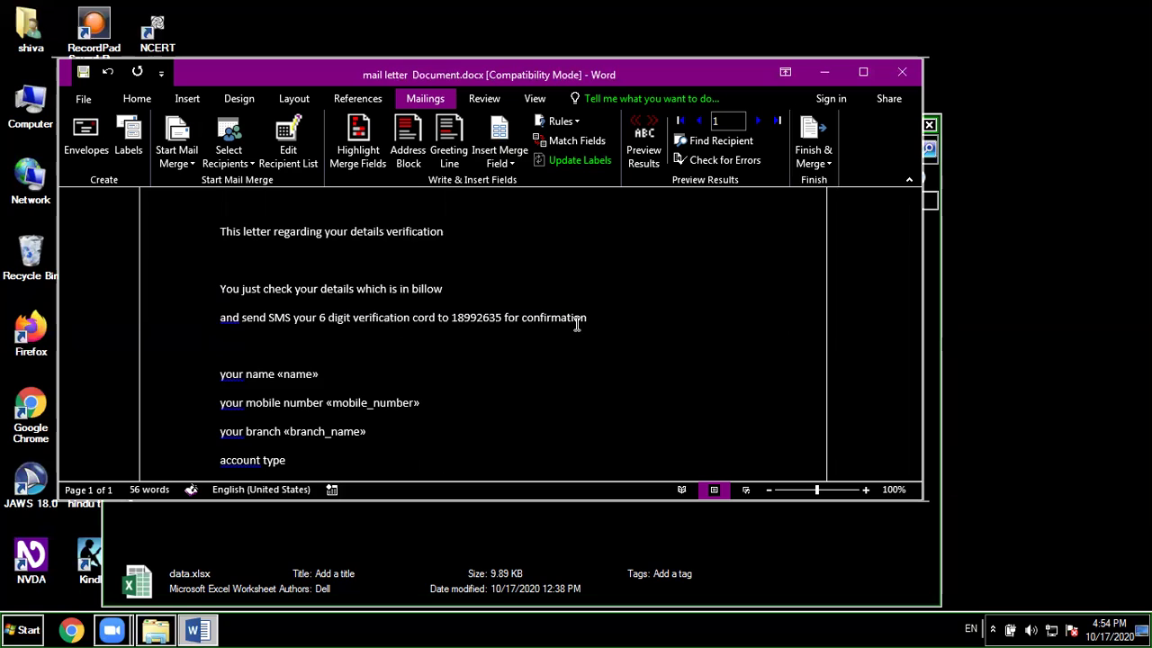
key("Tab")
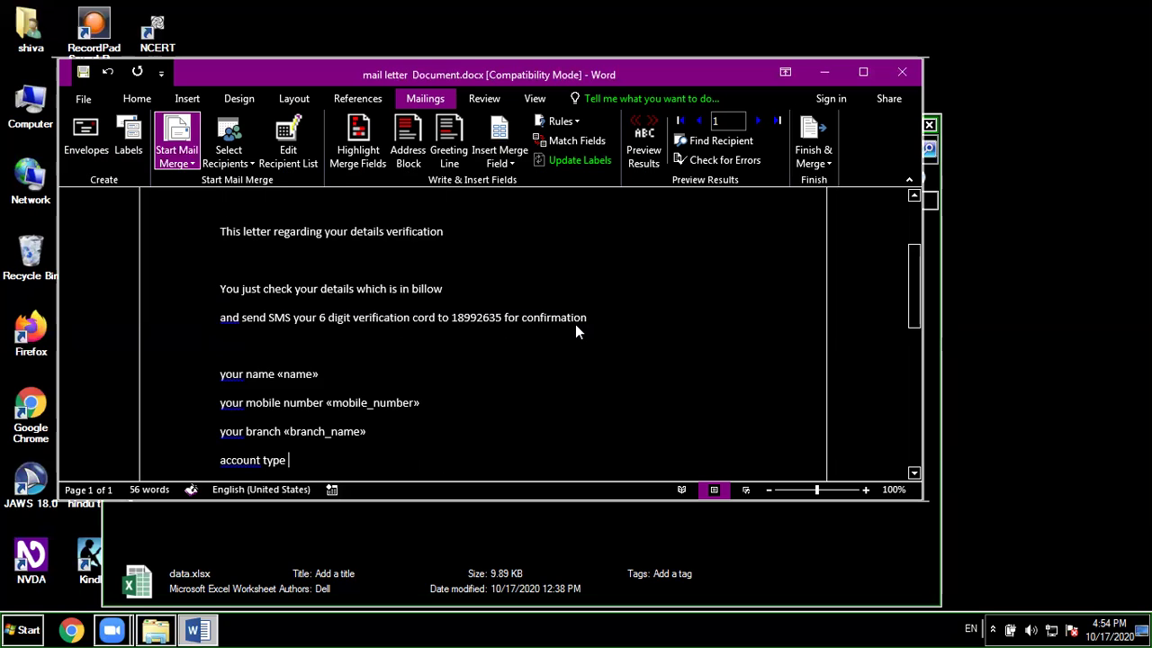
key("Tab")
key("Tab")
key("Tab")
key("Tab")
key("Tab")
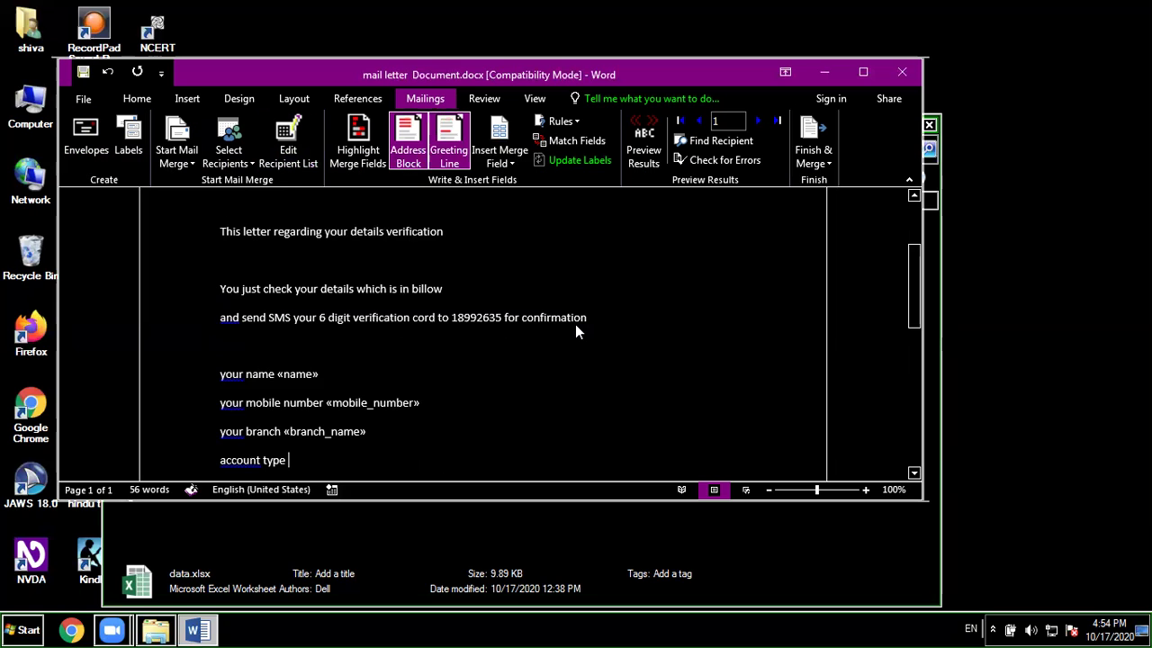
key("Tab")
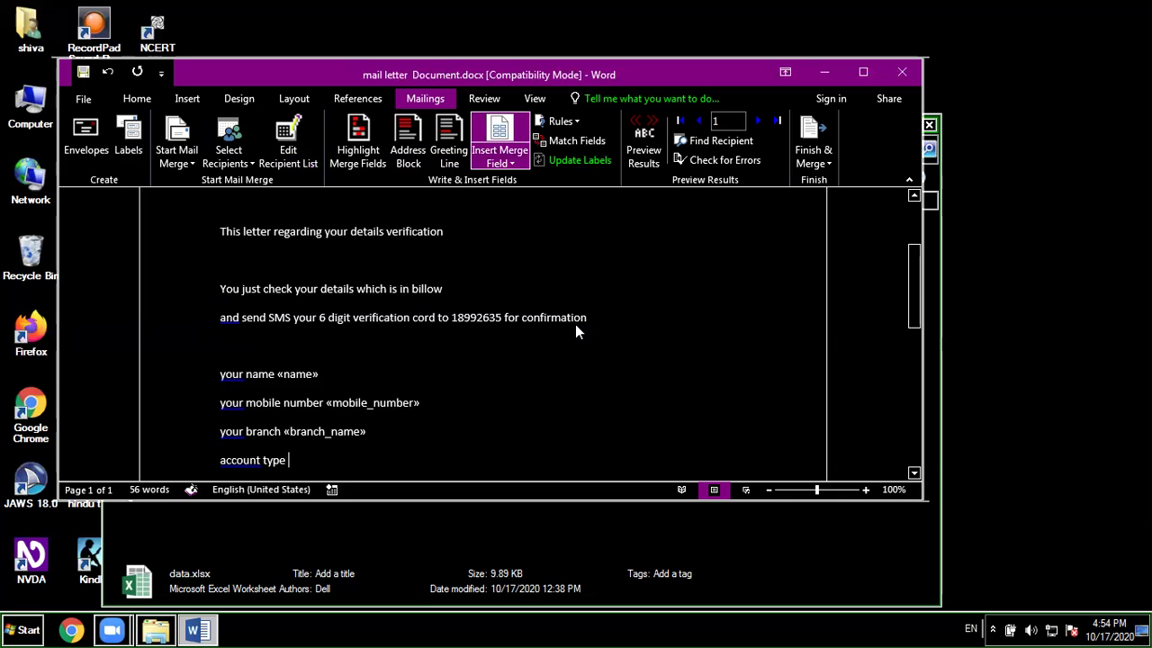
key("Return")
key("Down")
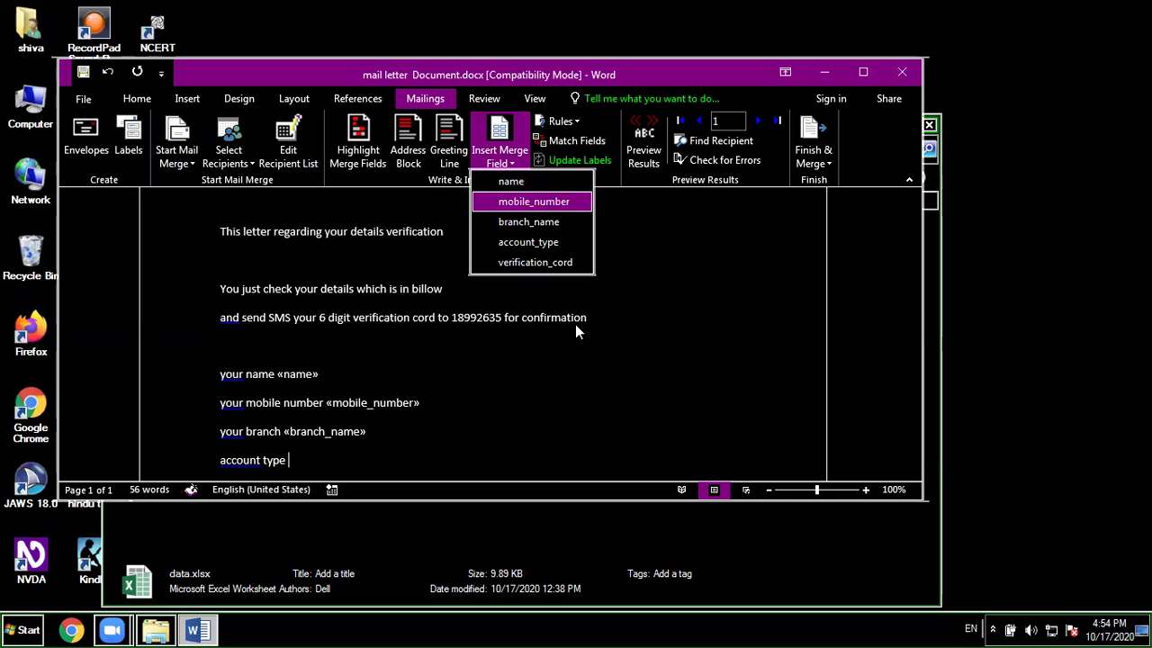
key("Down")
key("Down")
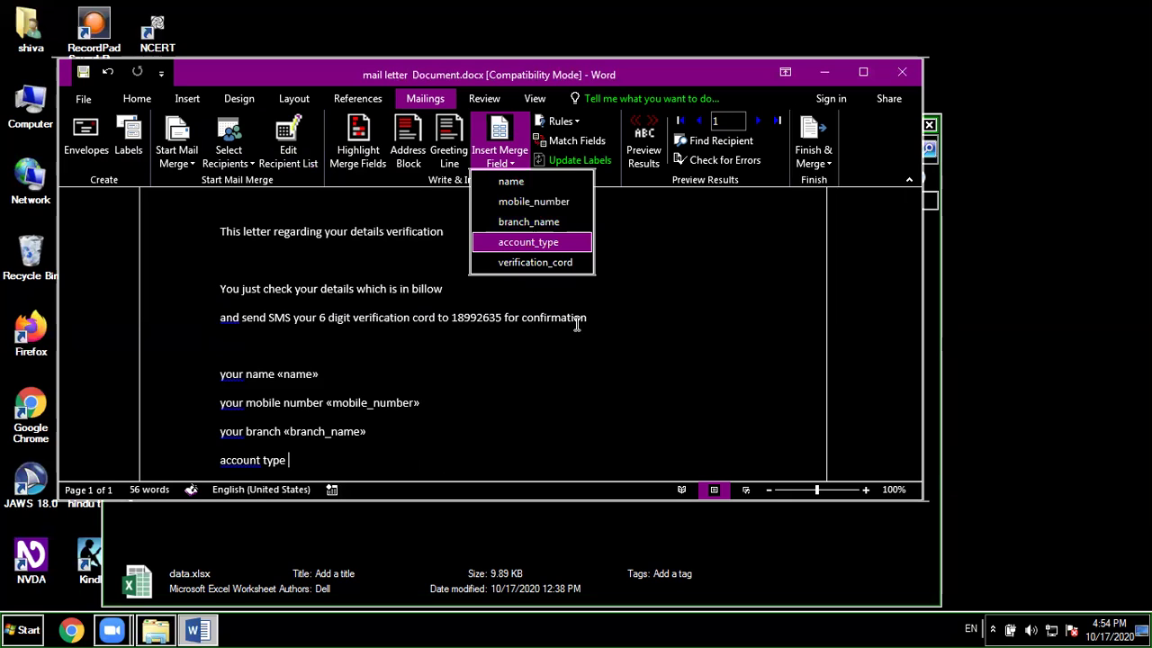
key("Escape")
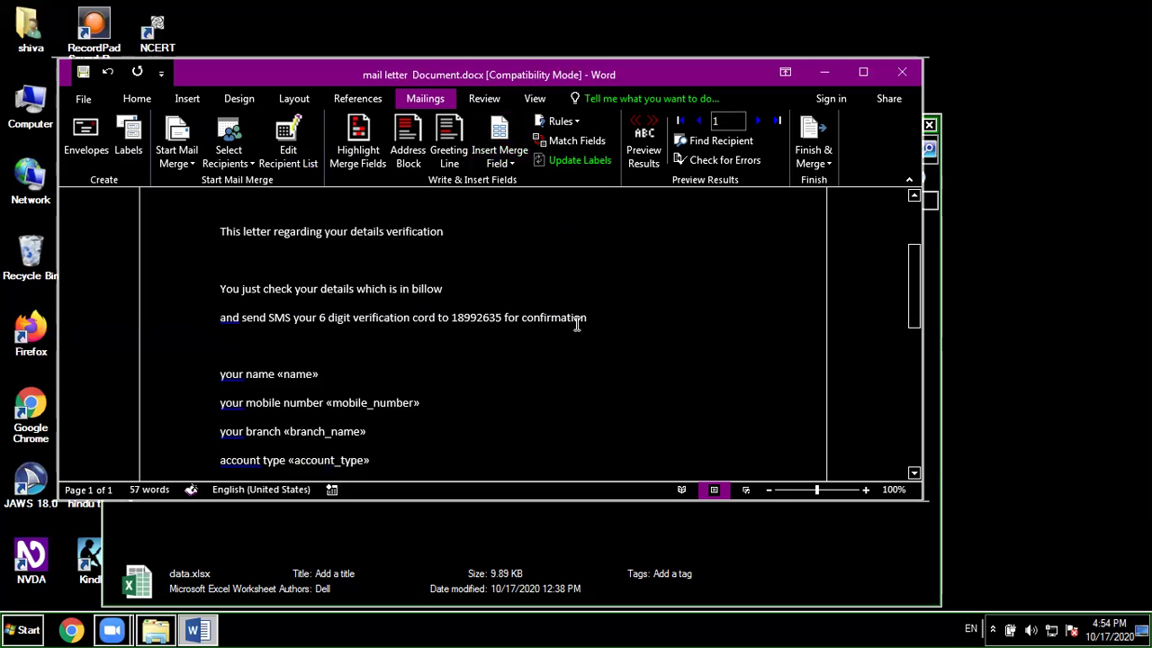
key("Return")
type("verification cord")
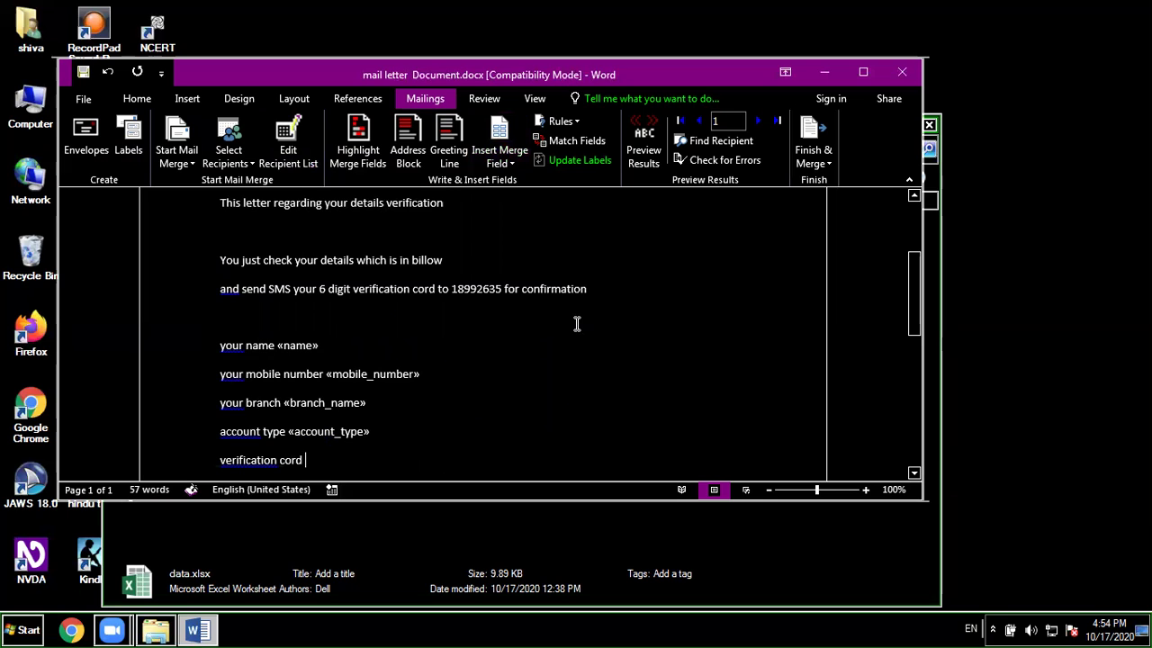
Insert the «verification_cord» merge field after 'verification cord', completing all five data.xlsx fields
key("alt+m")
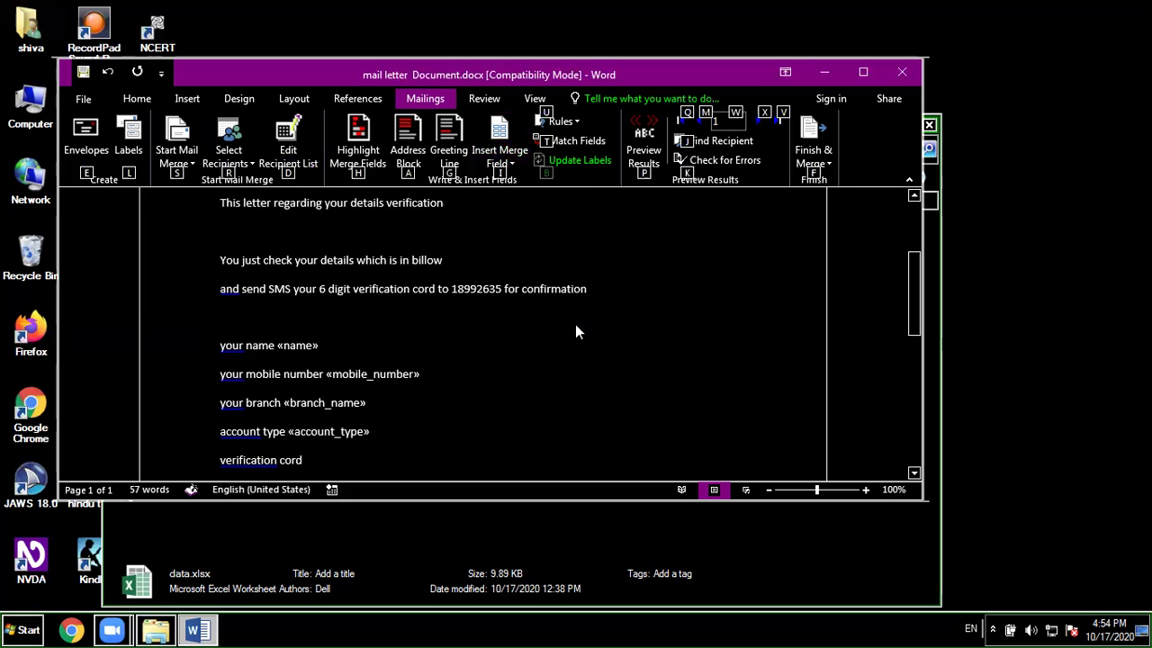
key("Tab")
key("Tab")
key("Tab")
key("Tab")
key("Tab")
key("Tab")
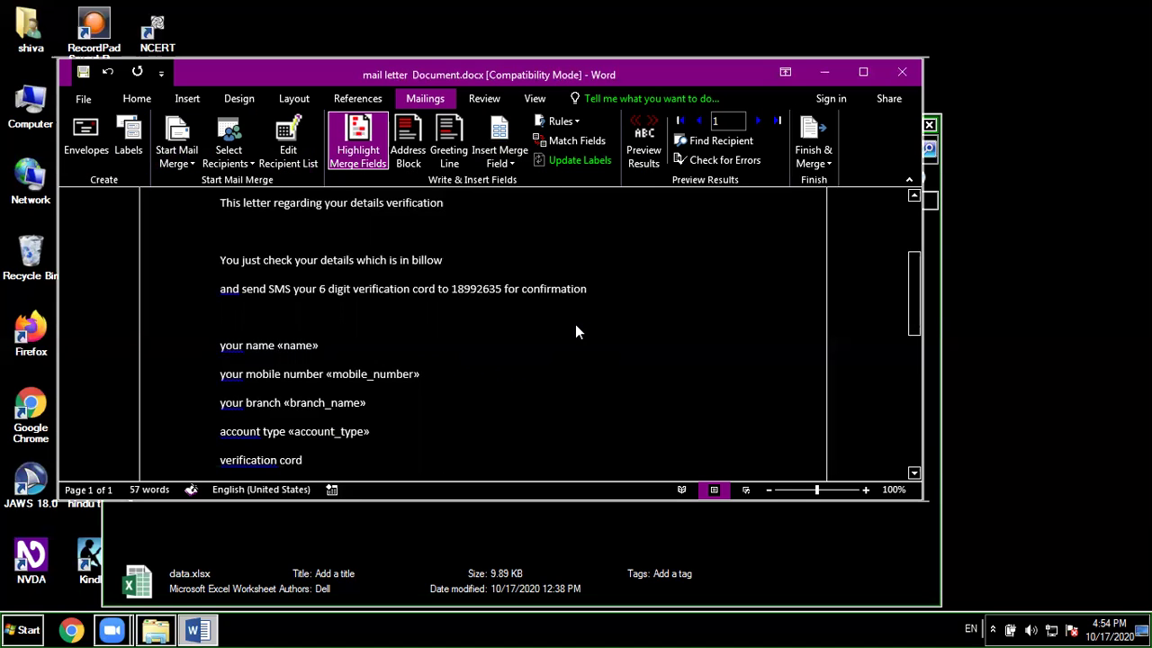
key("Tab")
key("Tab")
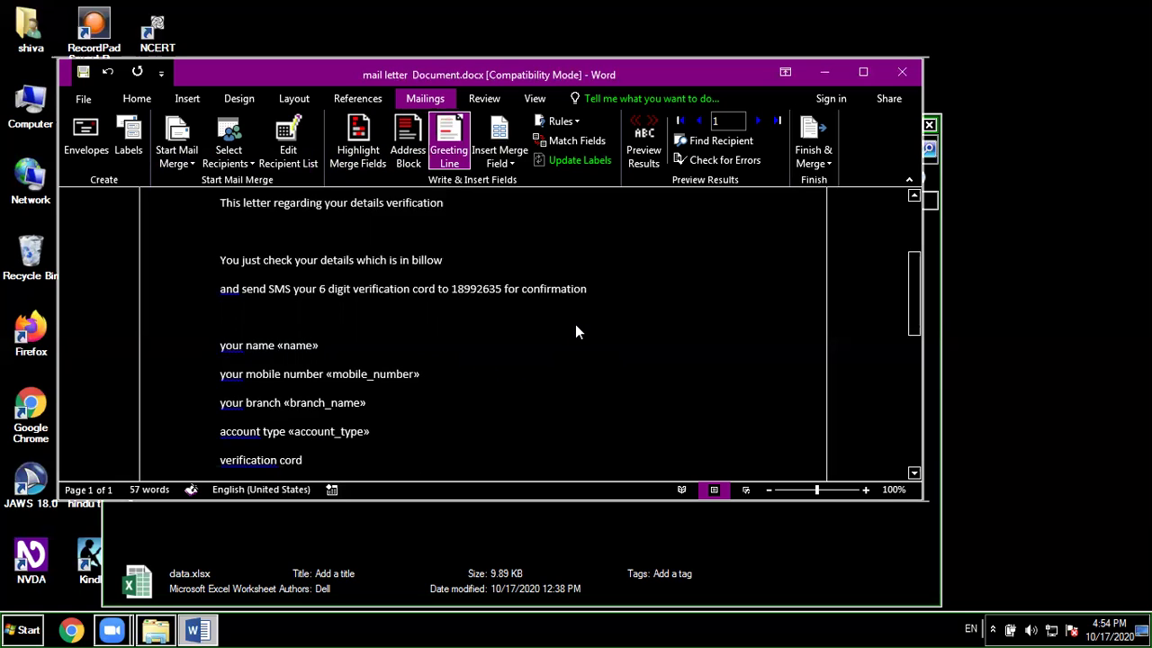
key("Tab")
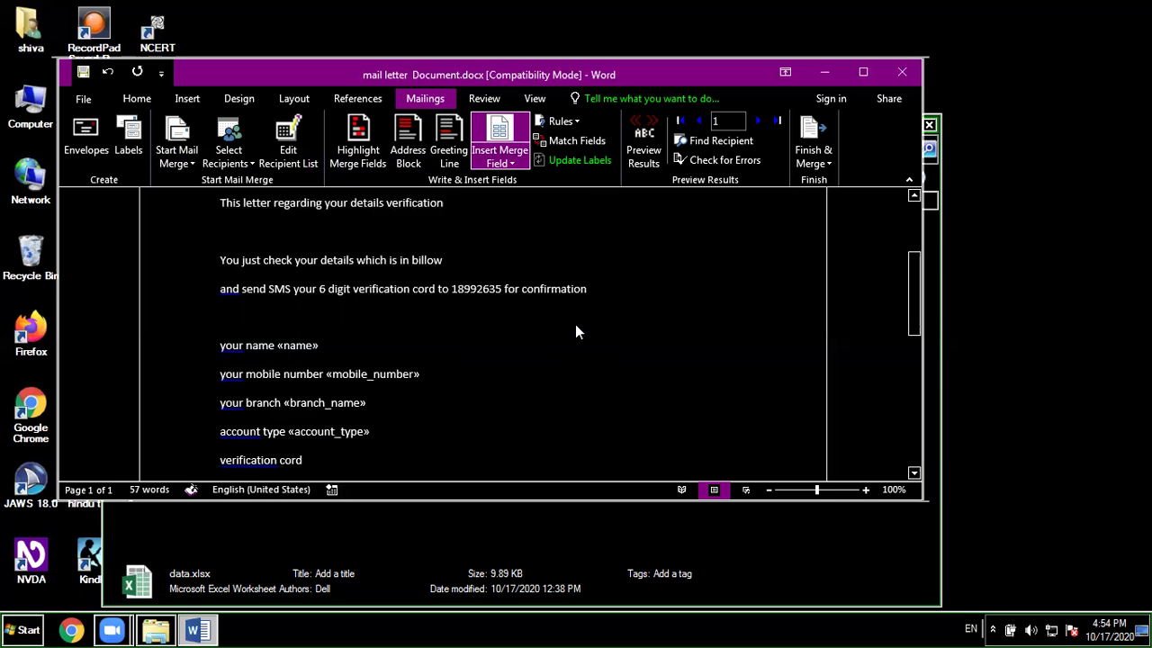
key("Down")
key("Down")
key("Down")
key("Down")
key("Down")
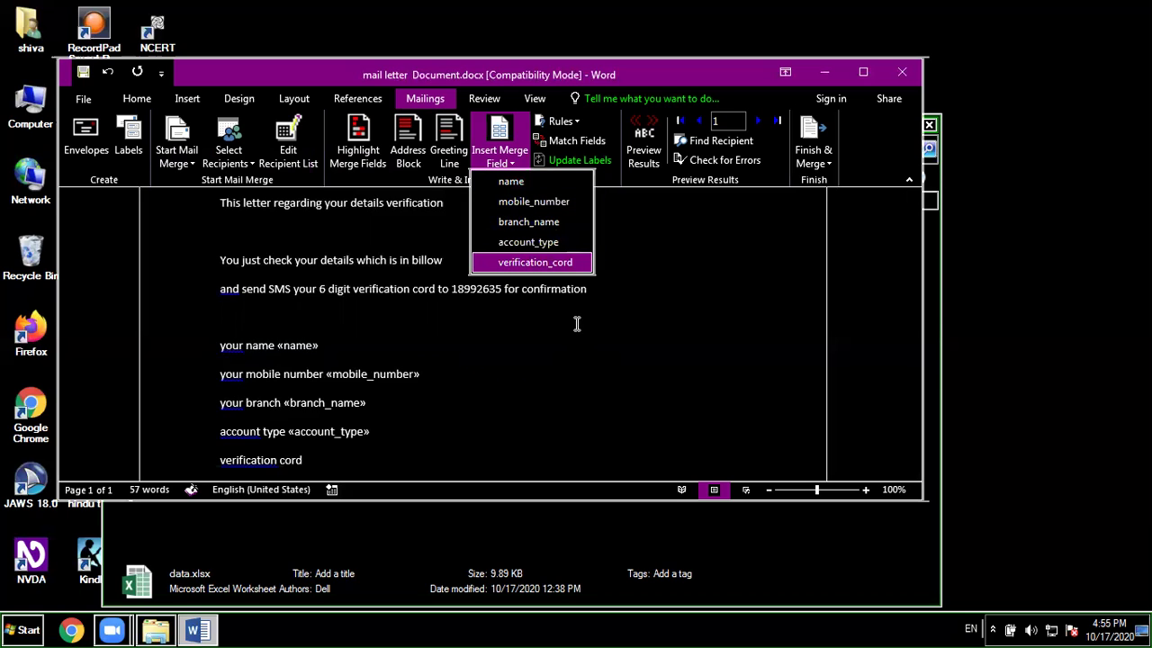
key("Return")
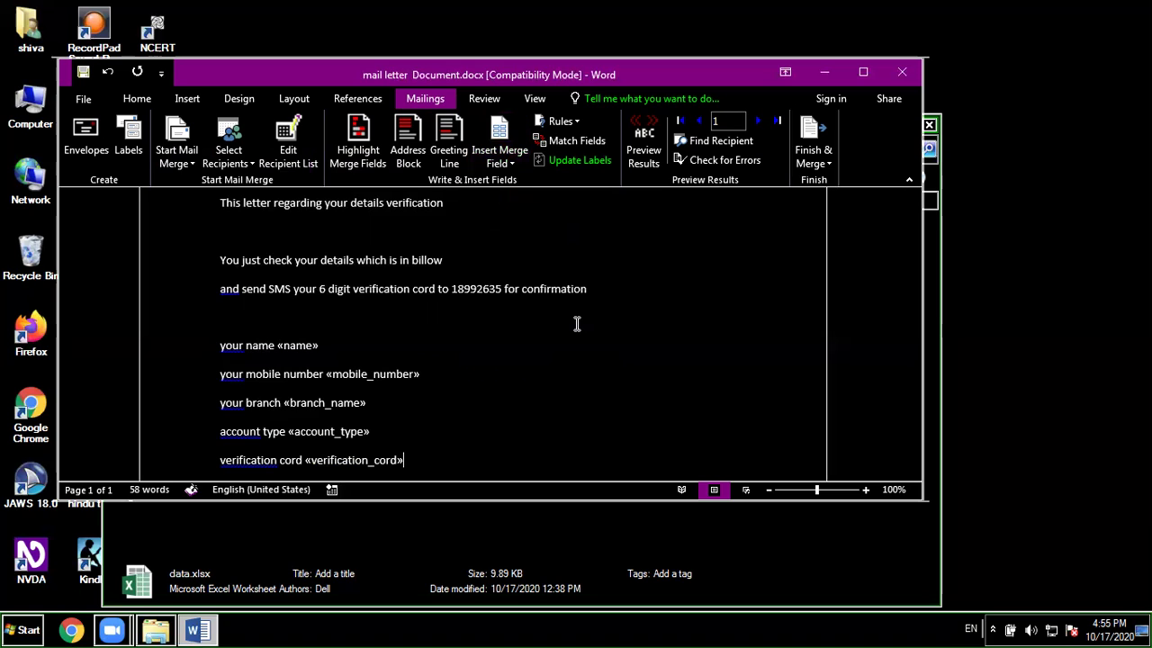
scroll(577, 324, "down", 2)
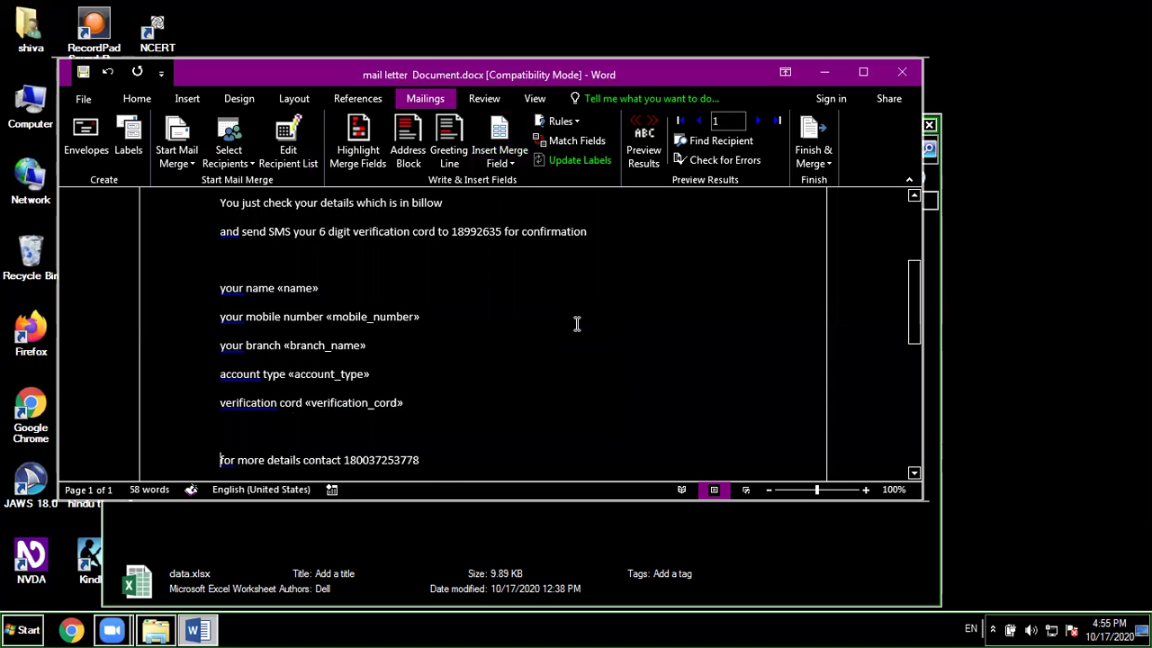
scroll(576, 324, "down", 1)
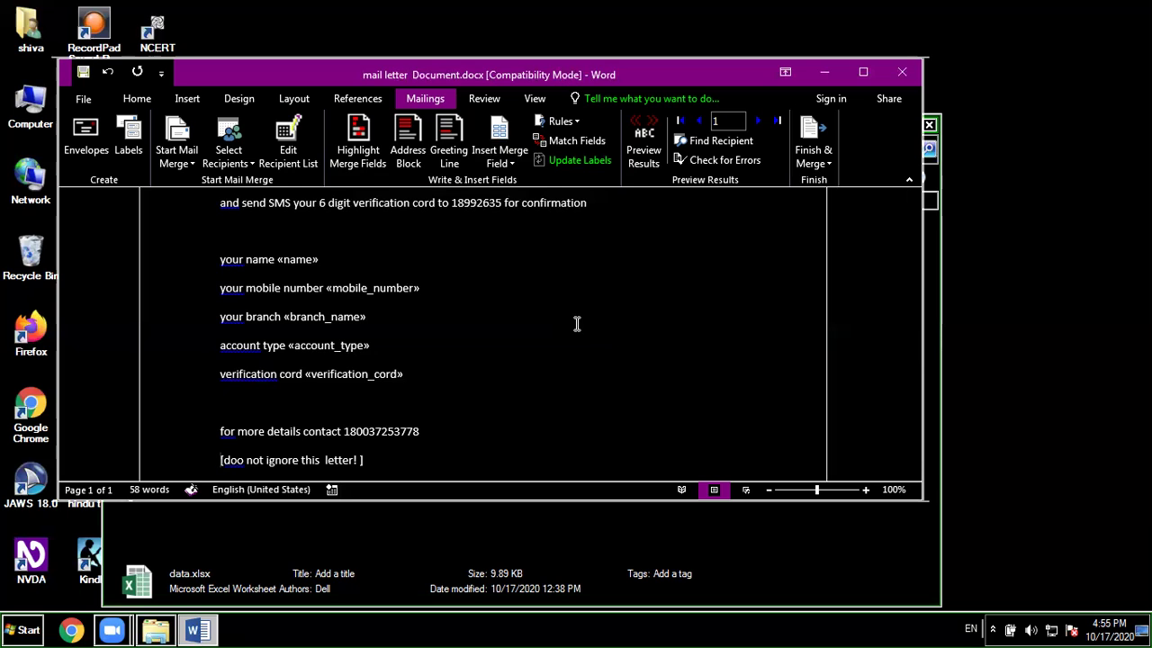
key("alt+m")
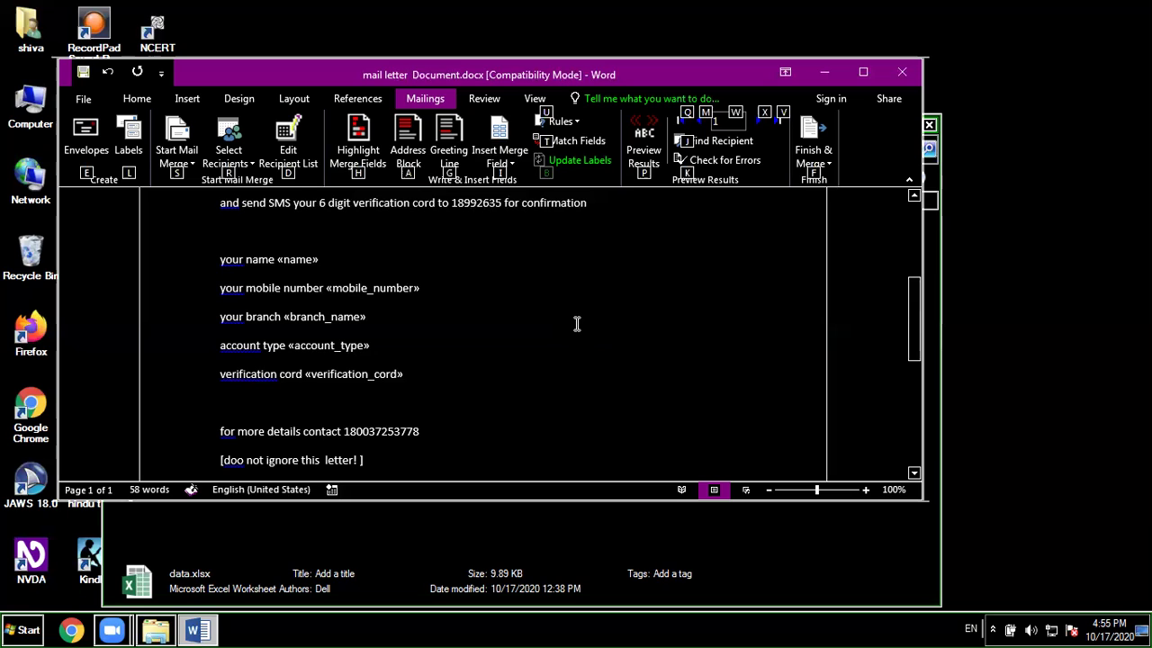
key("Escape")
key("Tab")
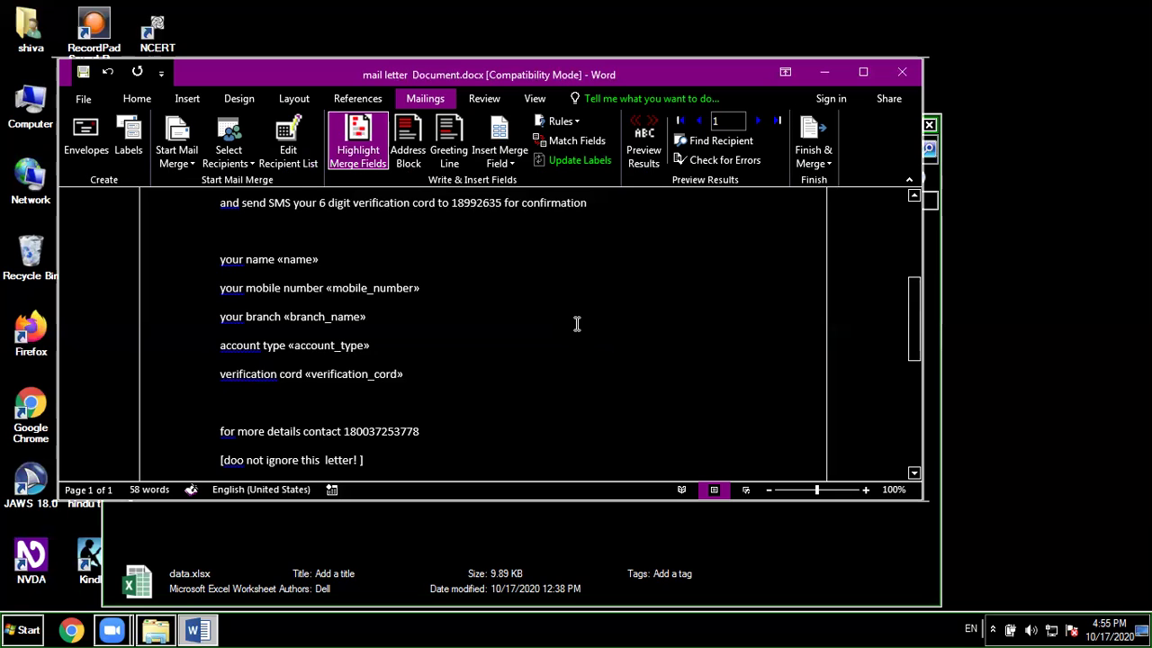
key("Tab")
key("Tab")
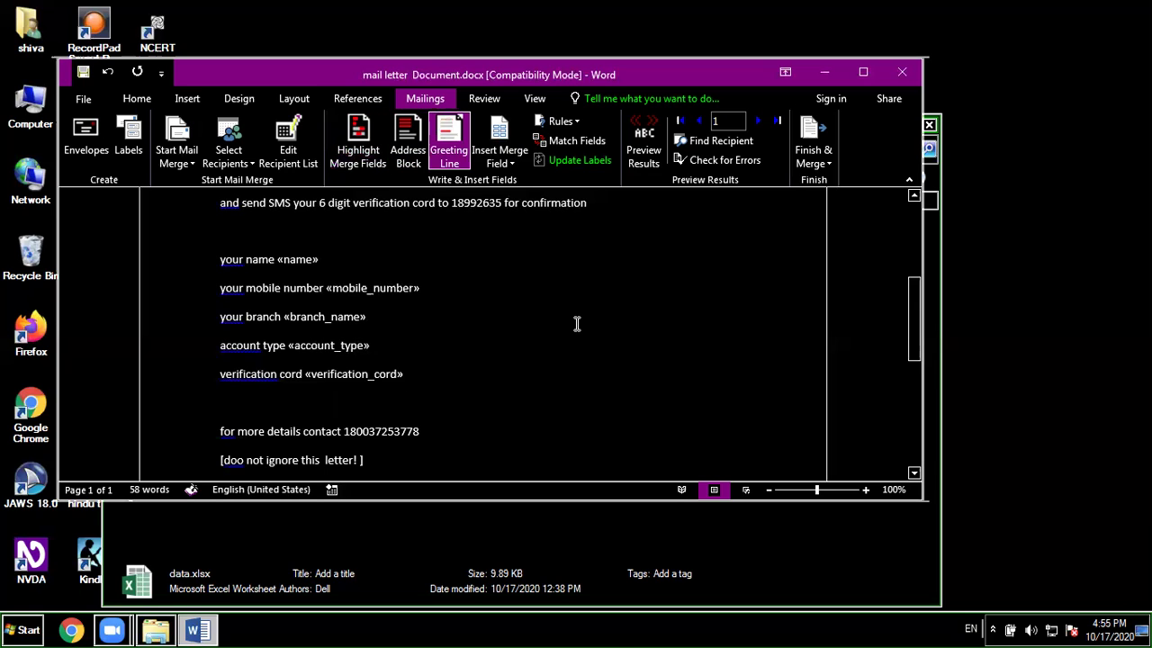
key("Tab")
key("Tab")
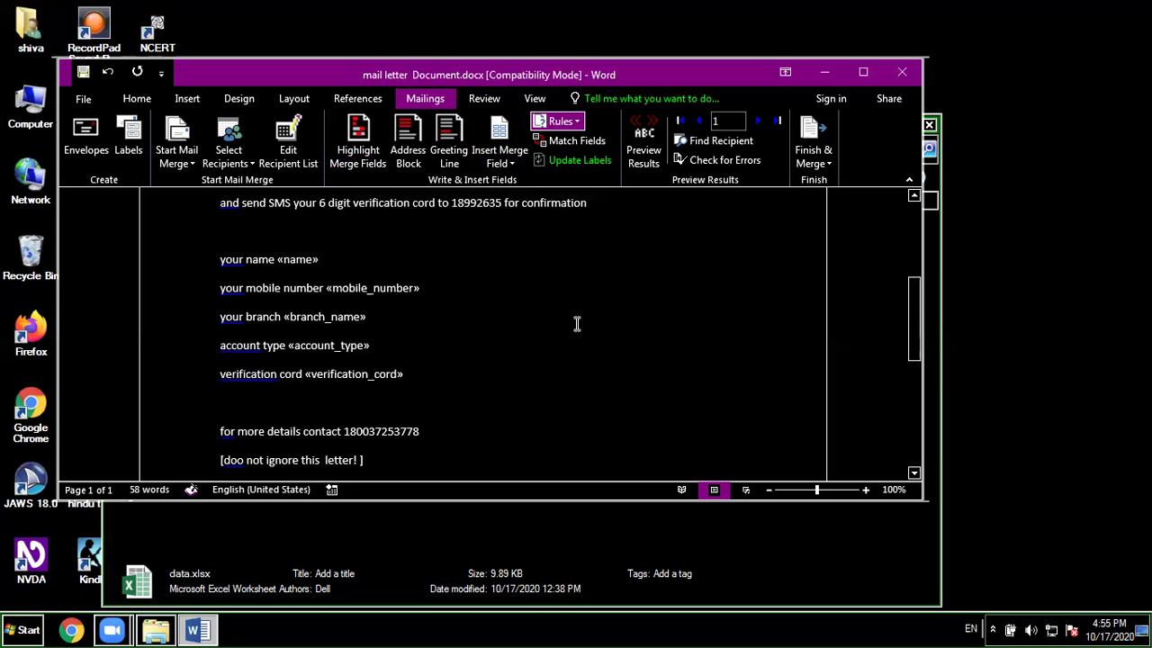
key("Tab")
key("Tab")
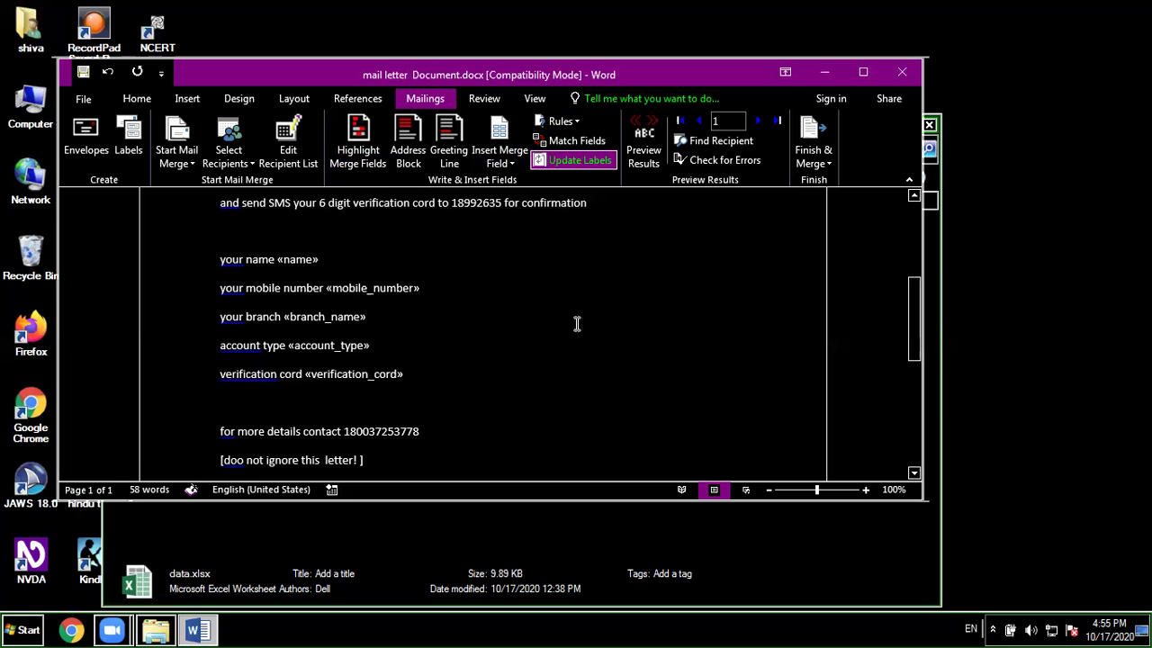
key("Tab")
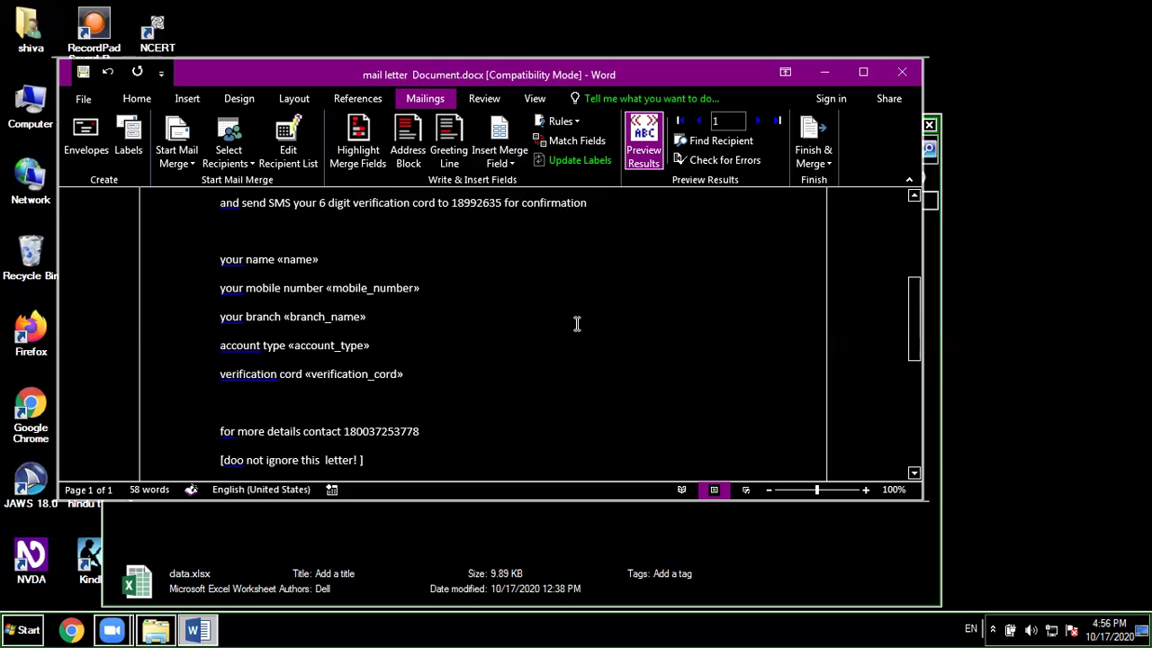
key("Tab")
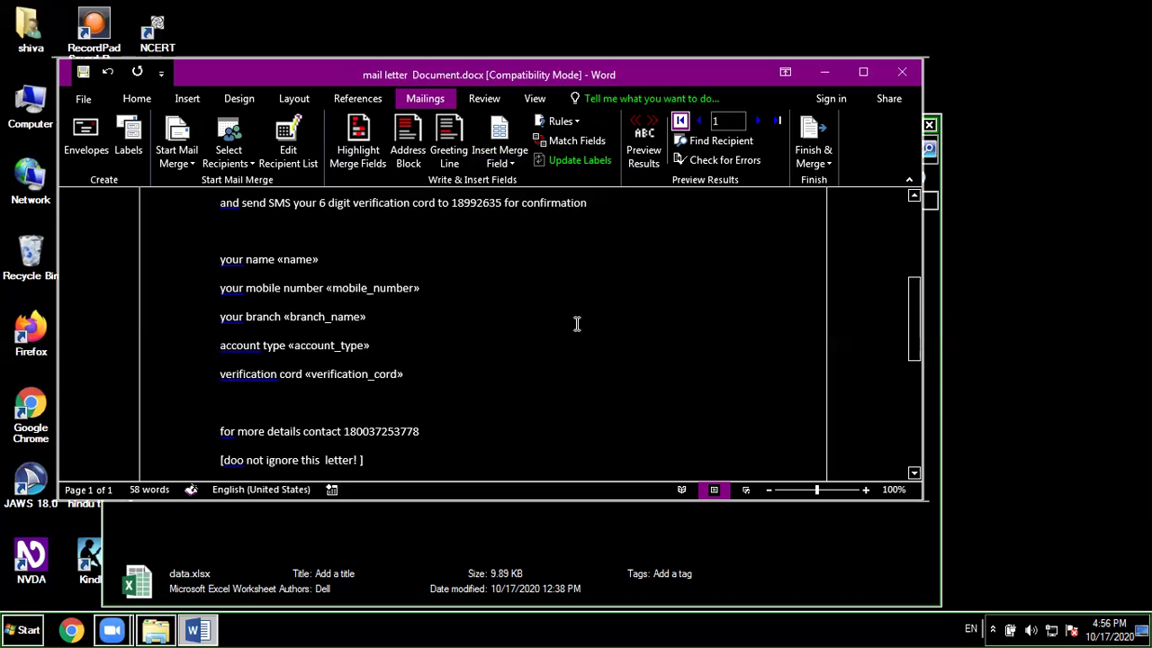
key("Tab")
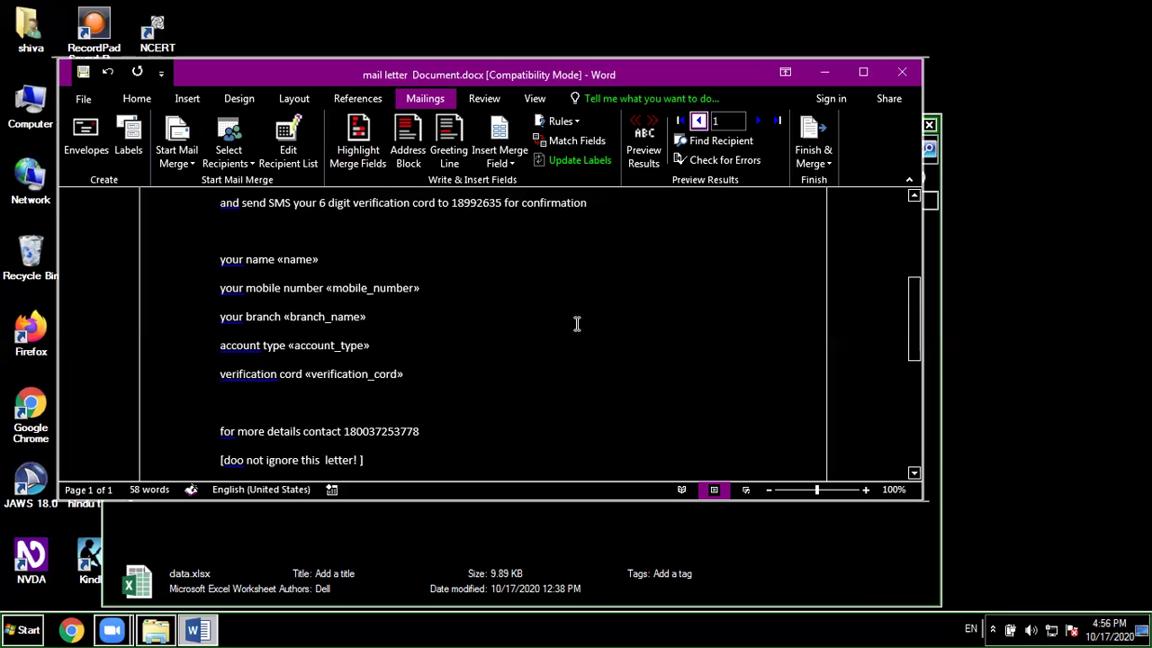
key("Tab")
key("Tab")
key("Tab")
key("Tab")
key("Tab")
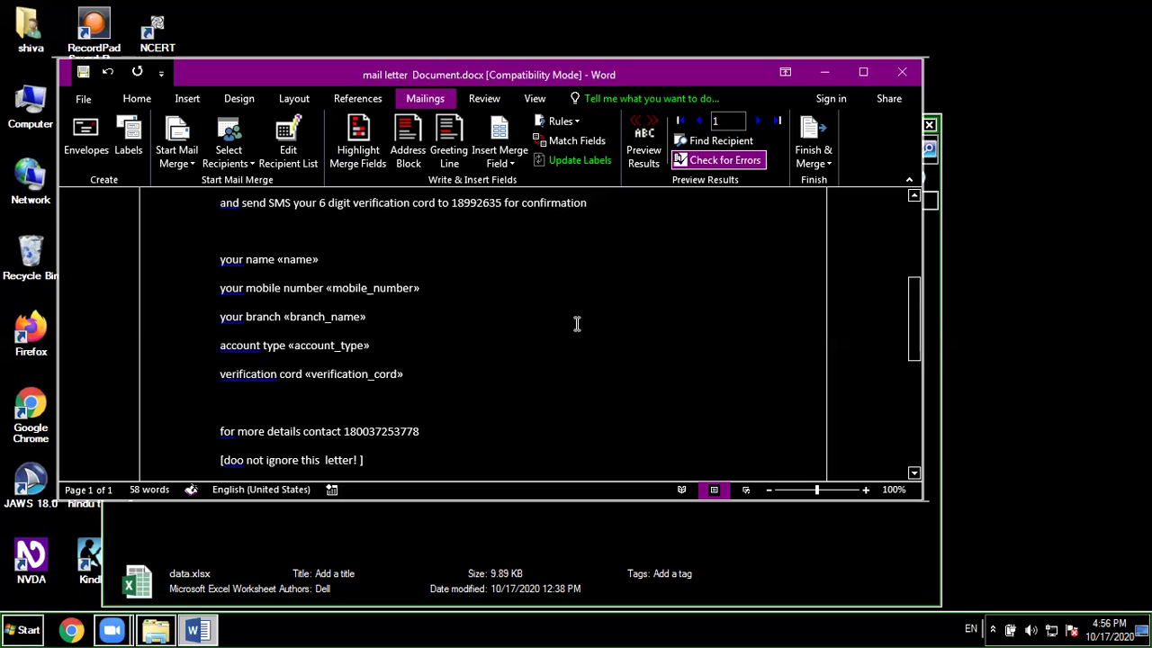
key("Tab")
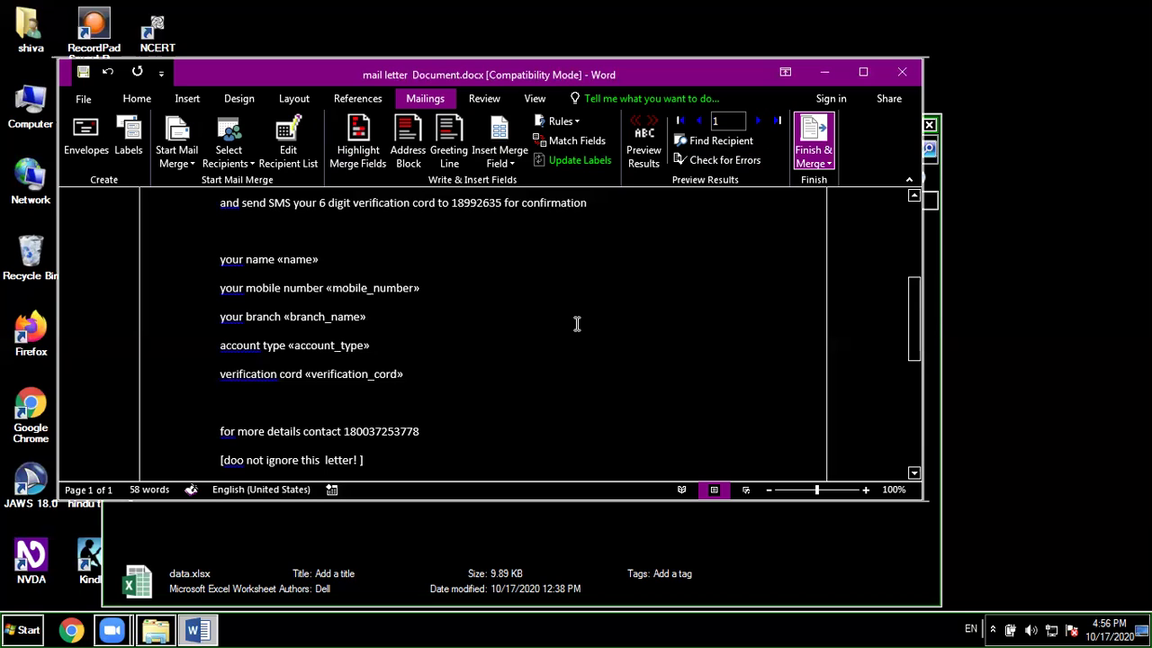
Use Edit Individual Documents to merge All records into Letters1, producing 12 letters
key("Return")
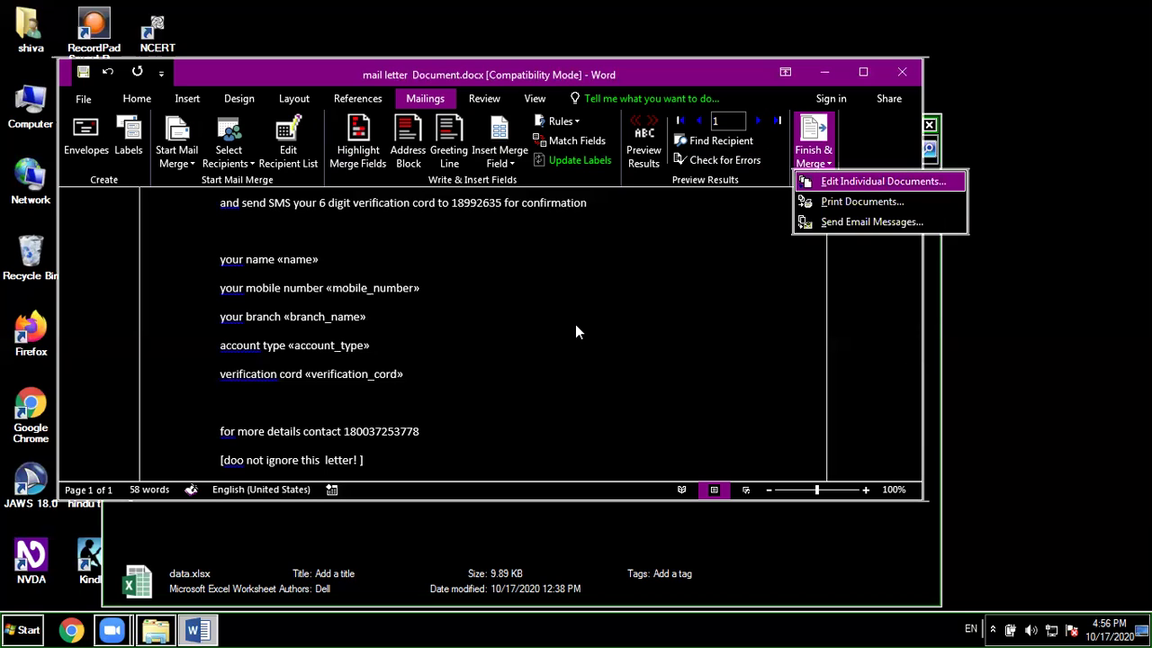
key("Down")
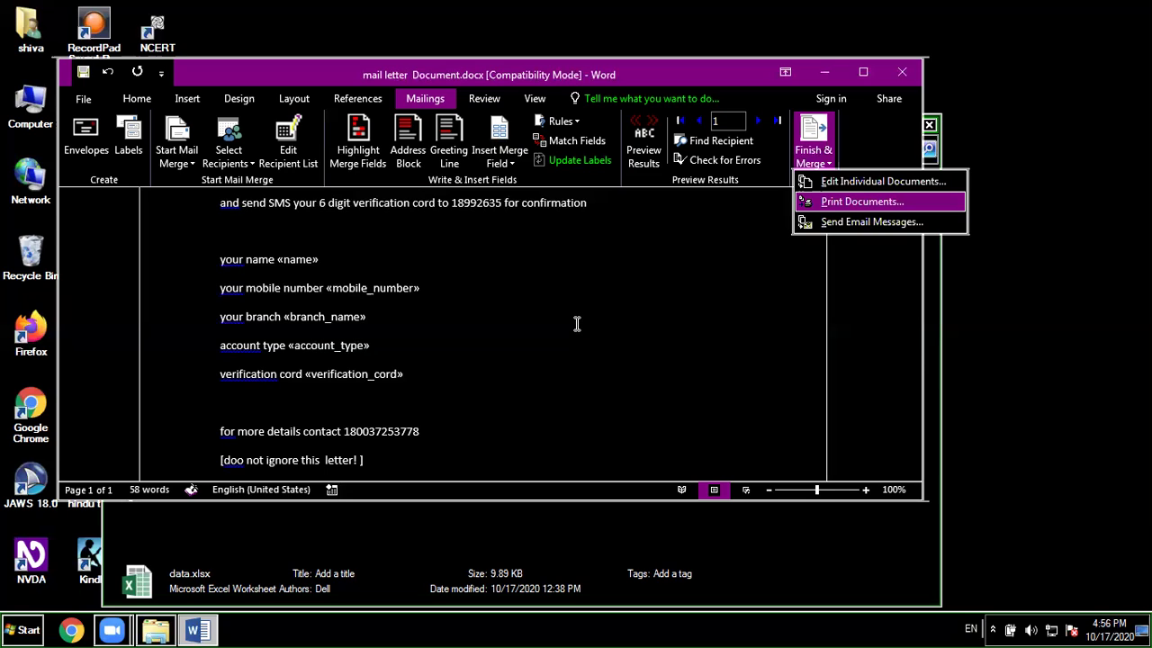
key("Up")
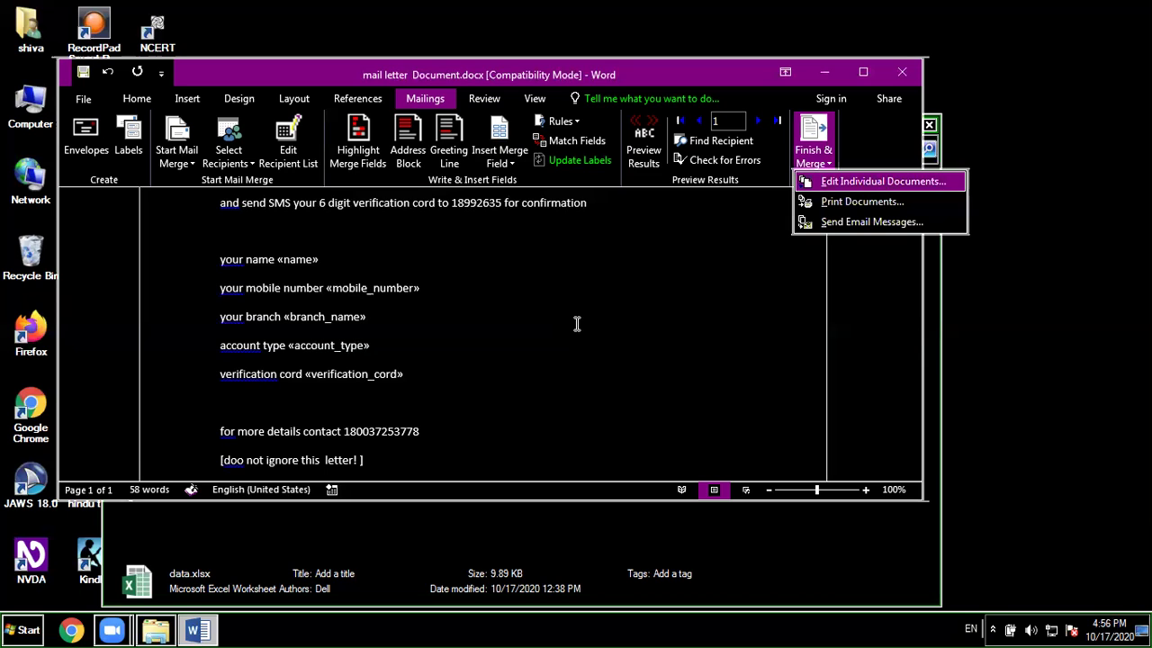
key("Return")
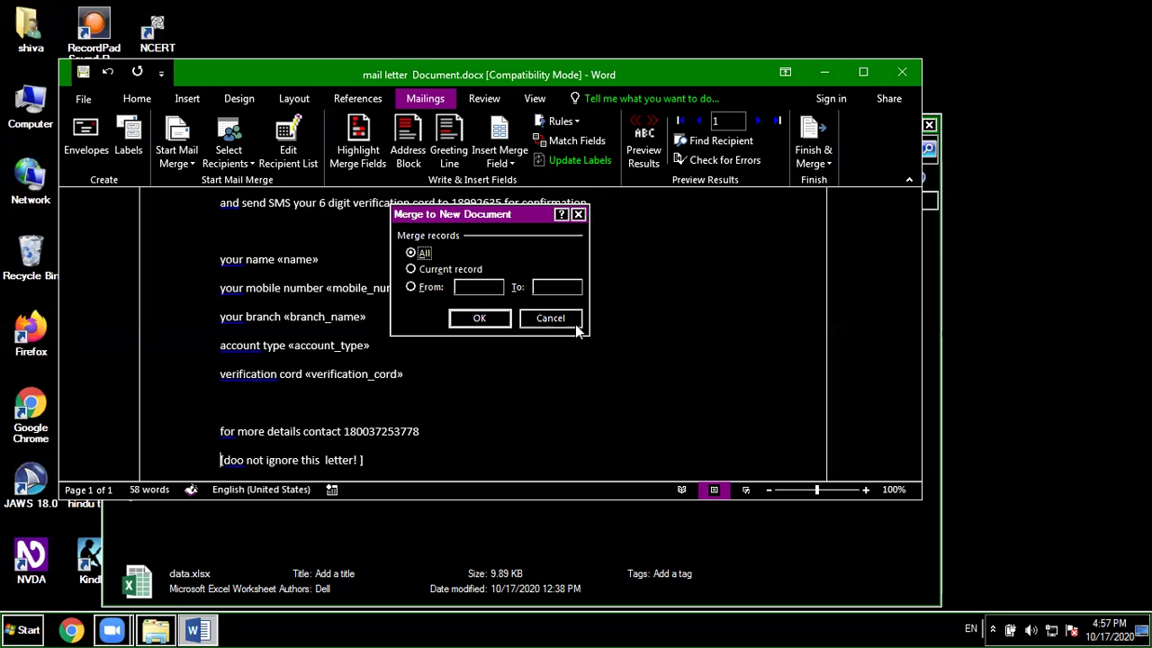
key("Down")
key("Up")
key("Tab")
key("Return")
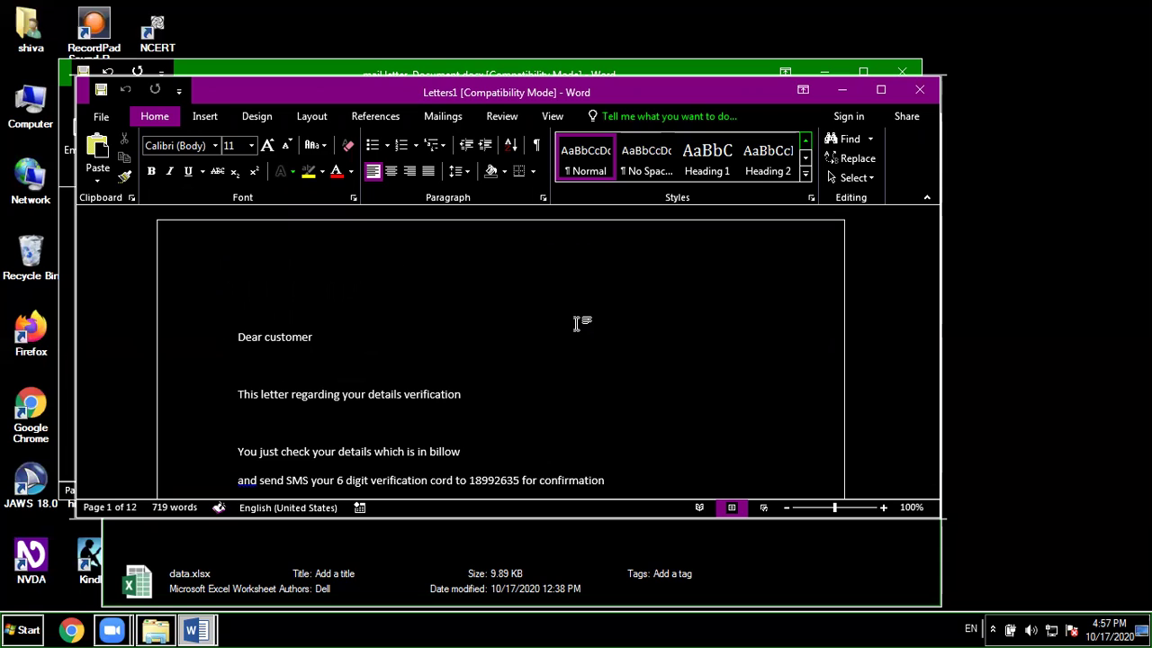
key("alt+Tab")
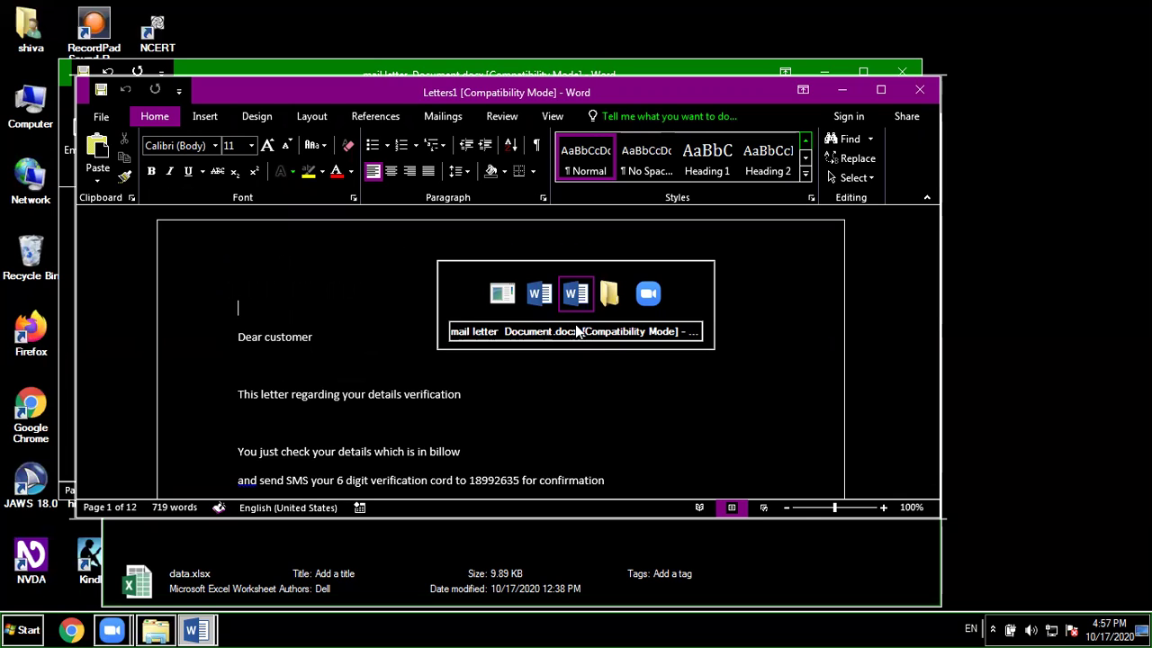
key("Tab")
key("Tab")
key("Tab")
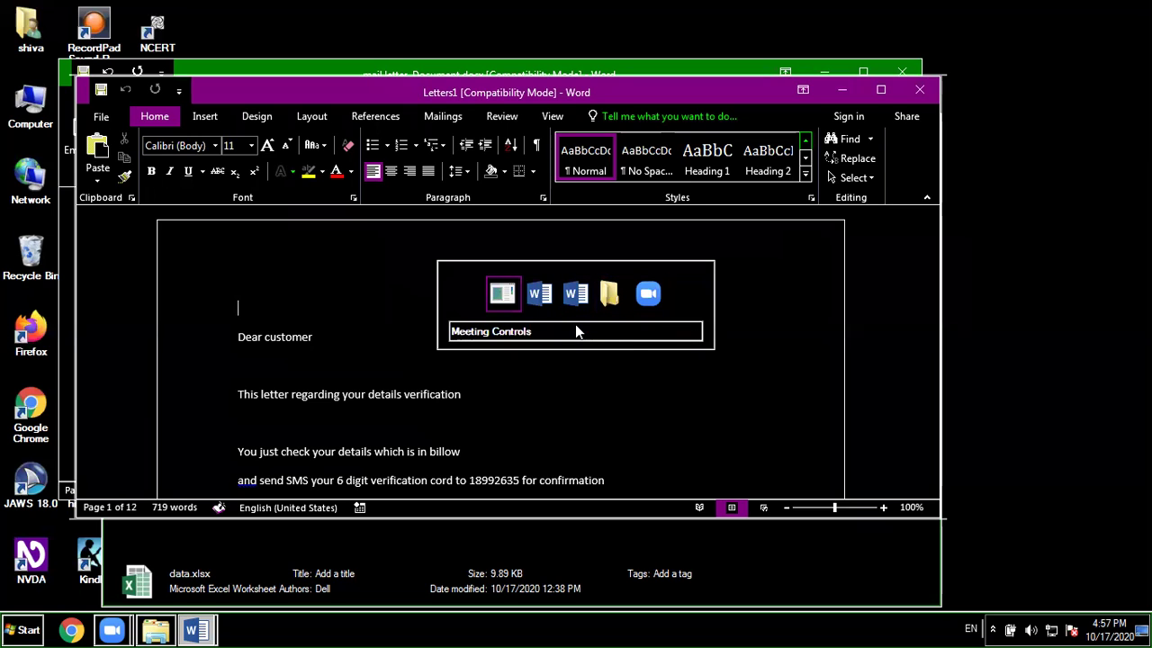
key("Tab")
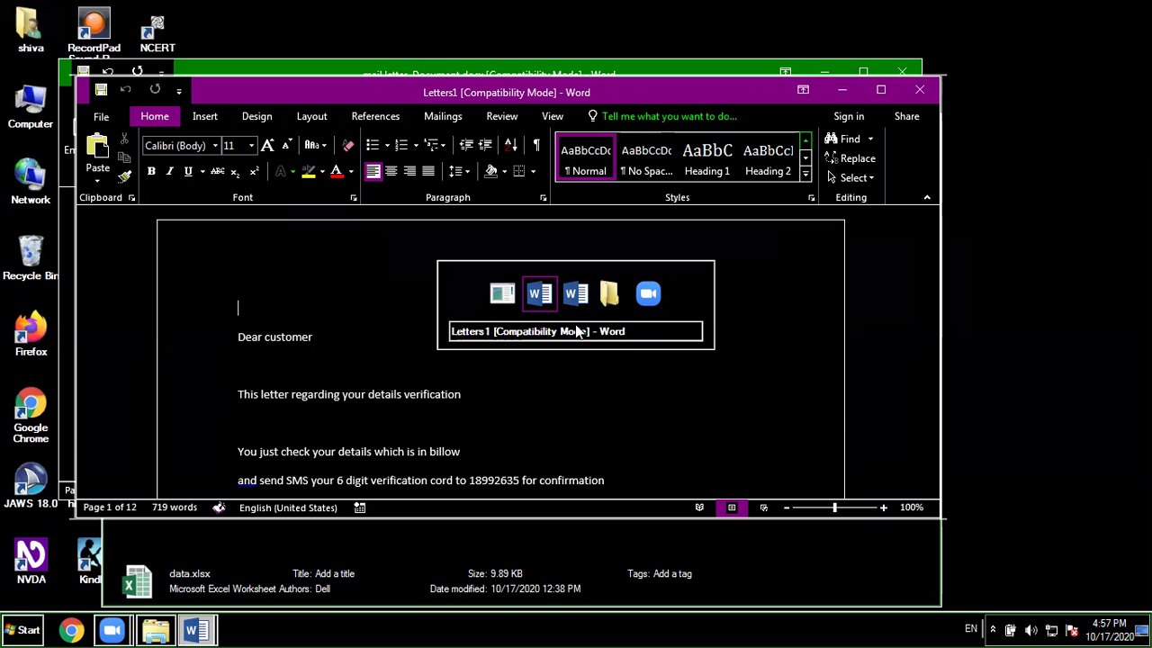
key("alt")
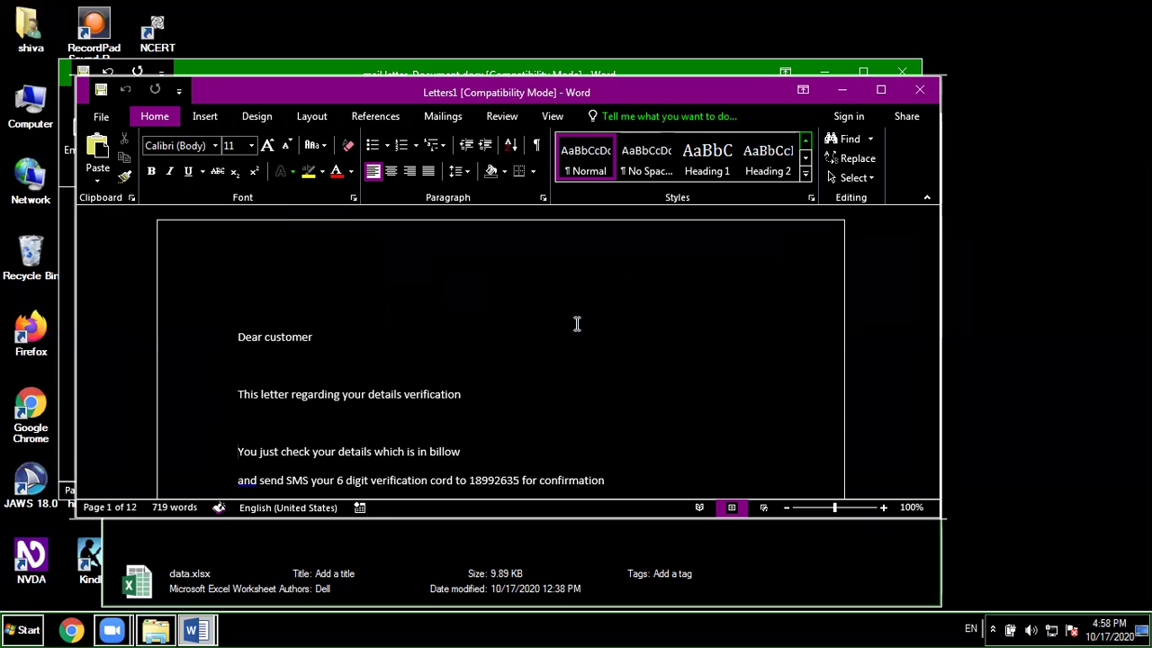
scroll(577, 324, "down", 1)
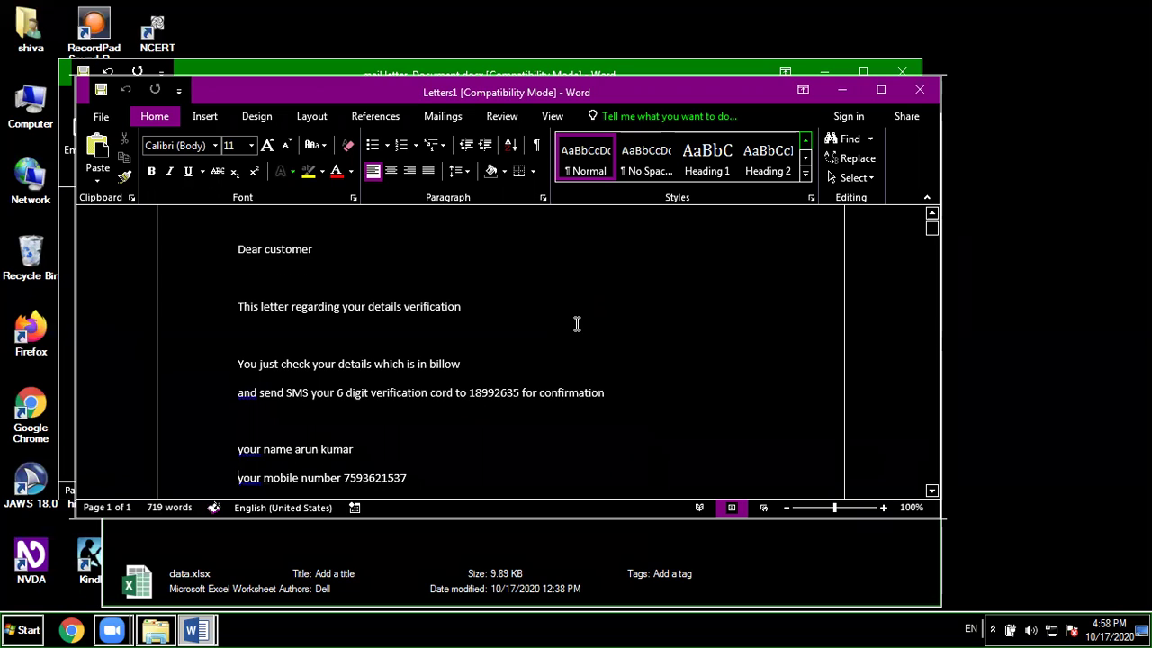
key("Down")
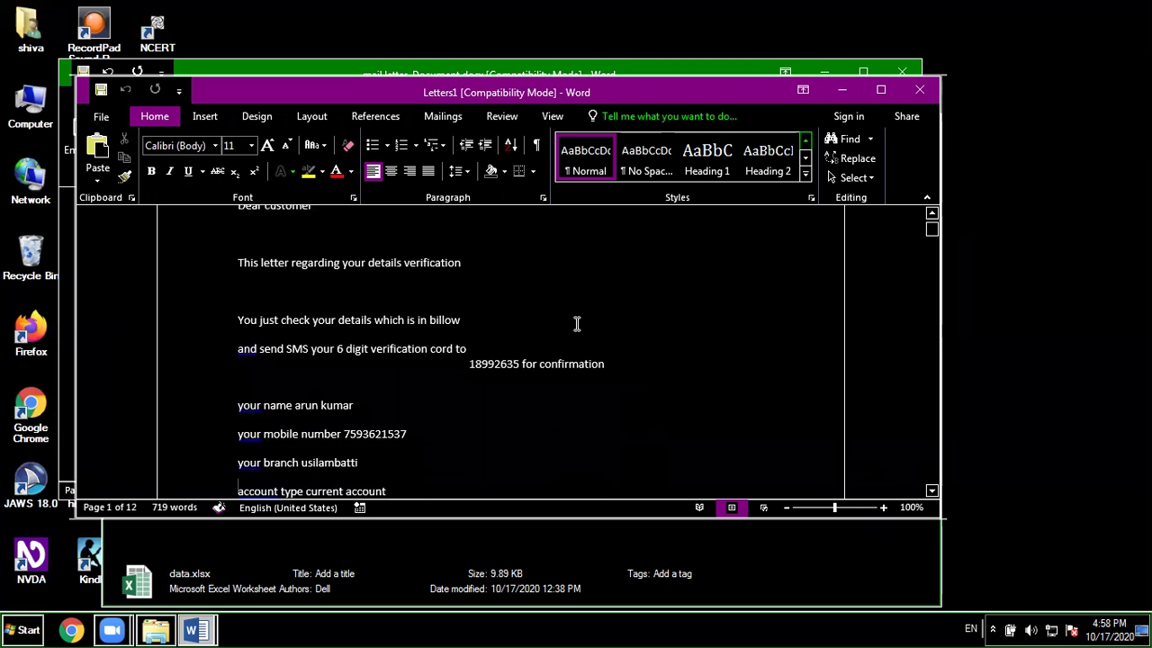
key("Down")
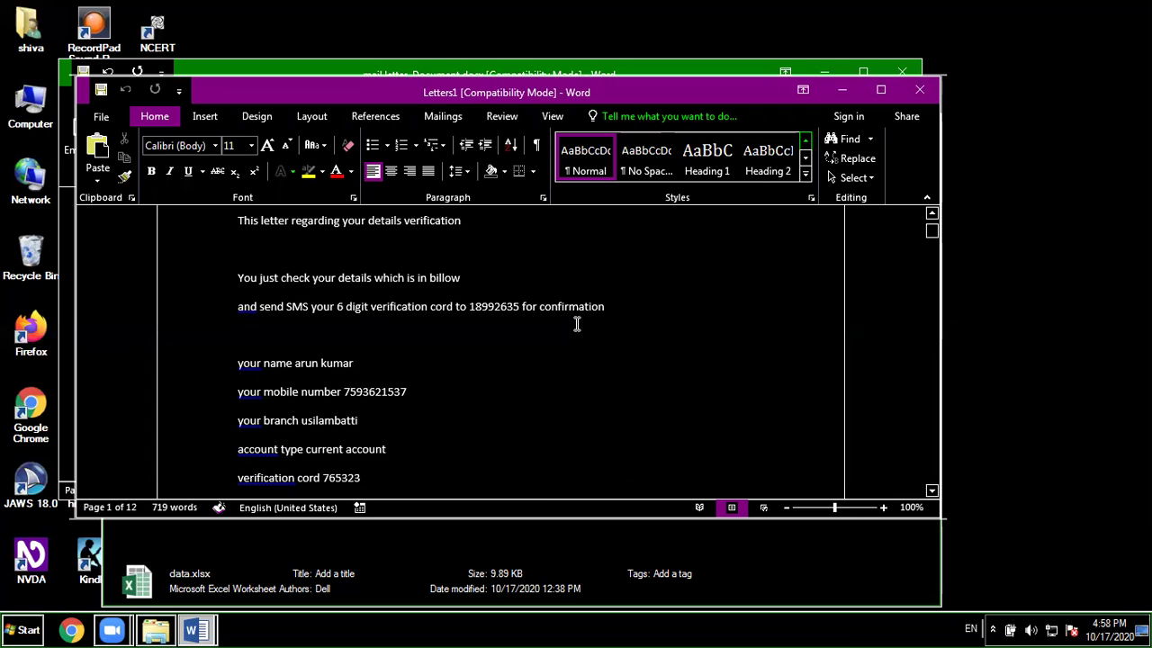
key("Down")
key("Down")
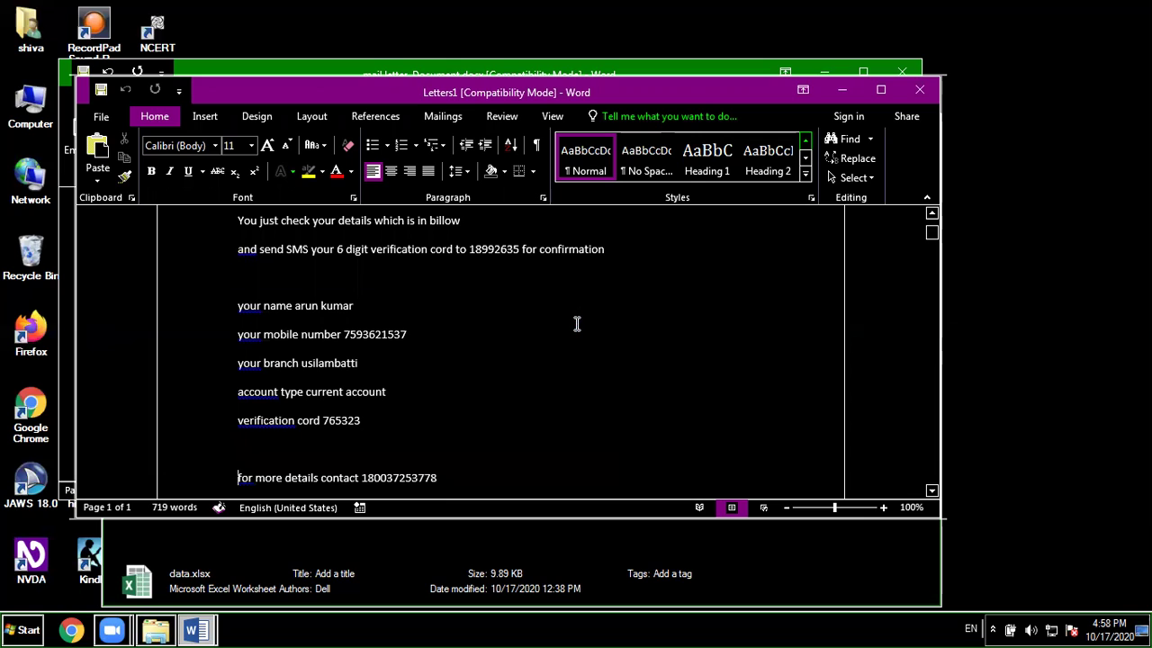
key("Down")
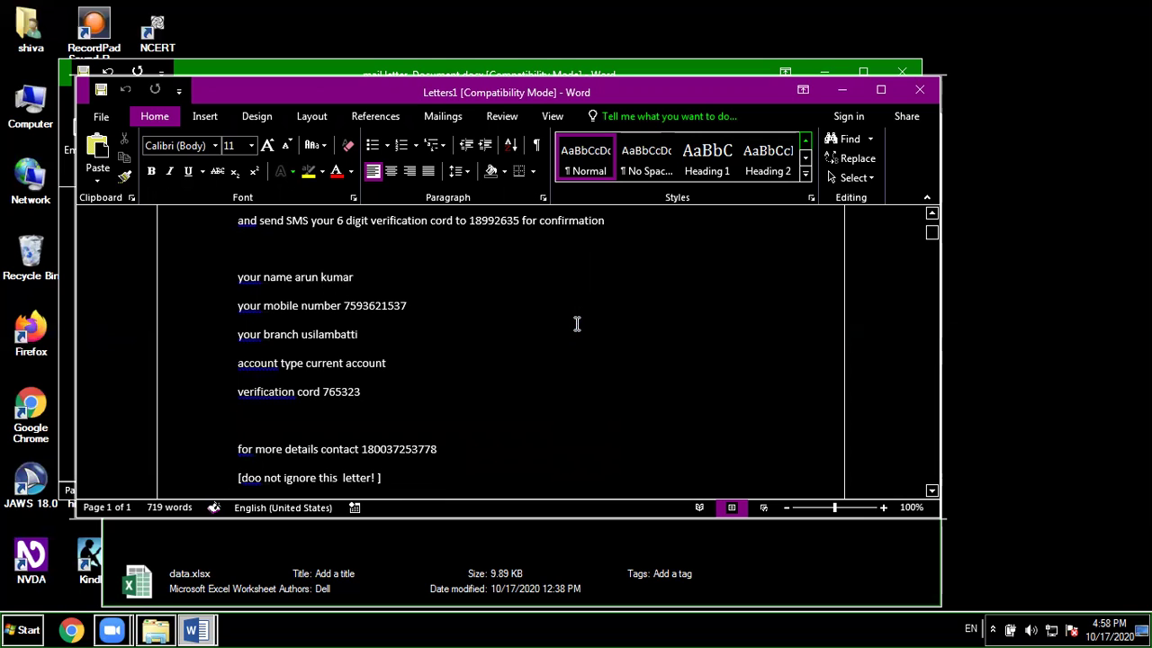
key("Down")
key("Down")
key("Down")
key("Down")
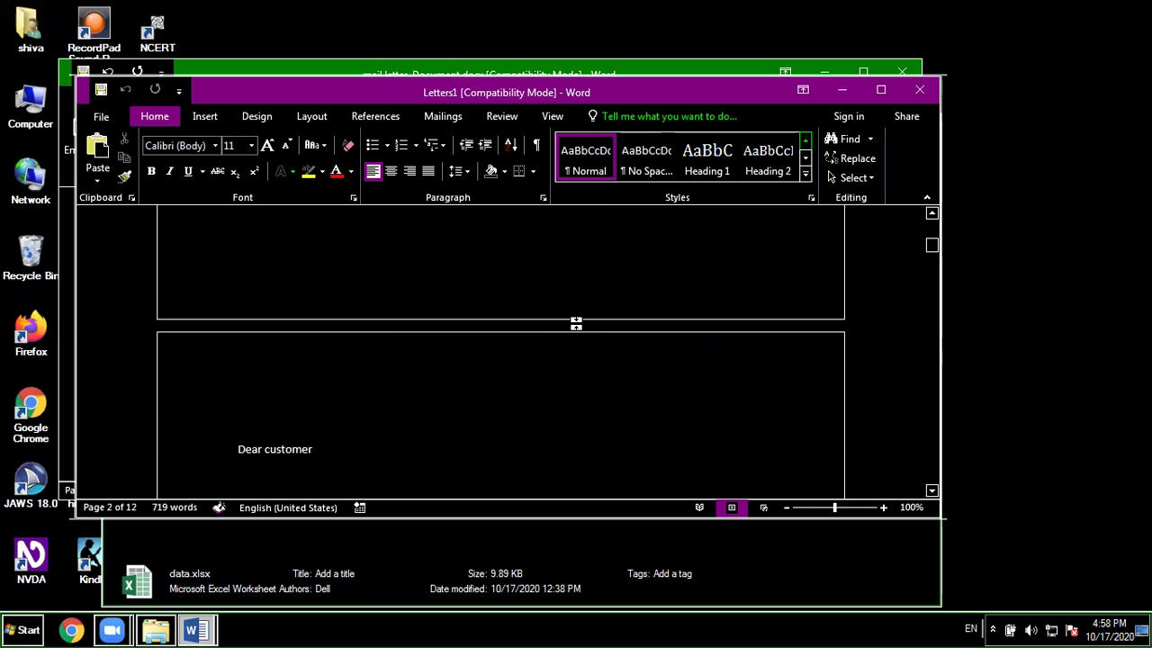
type("This letter regarding your details verification")
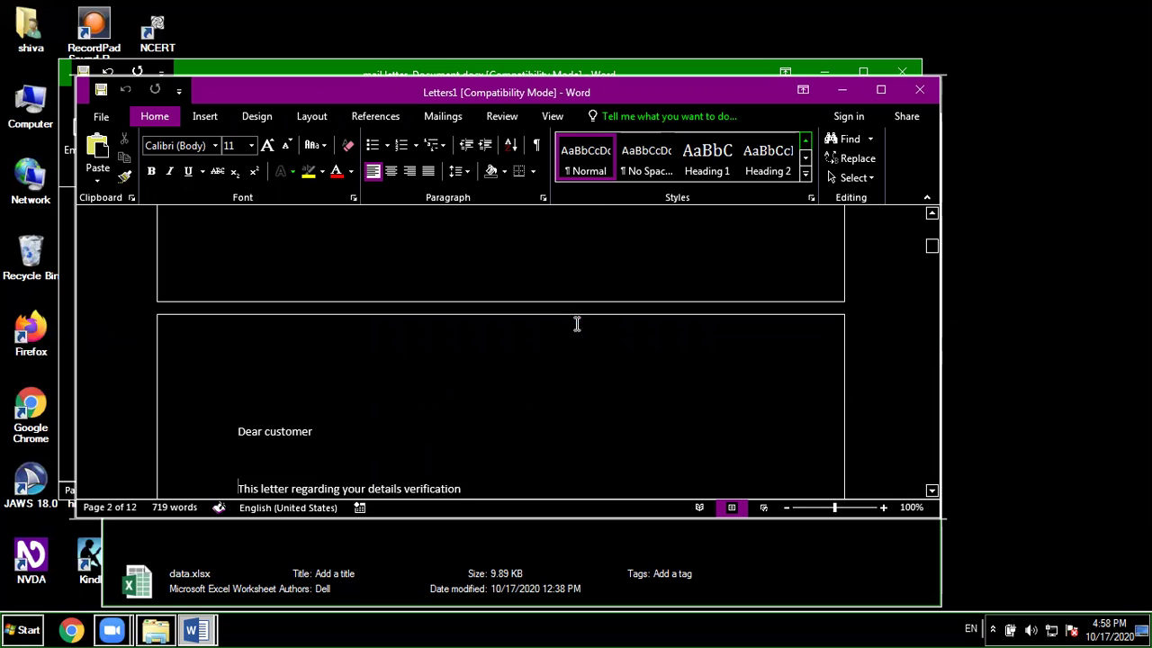
key("Return")
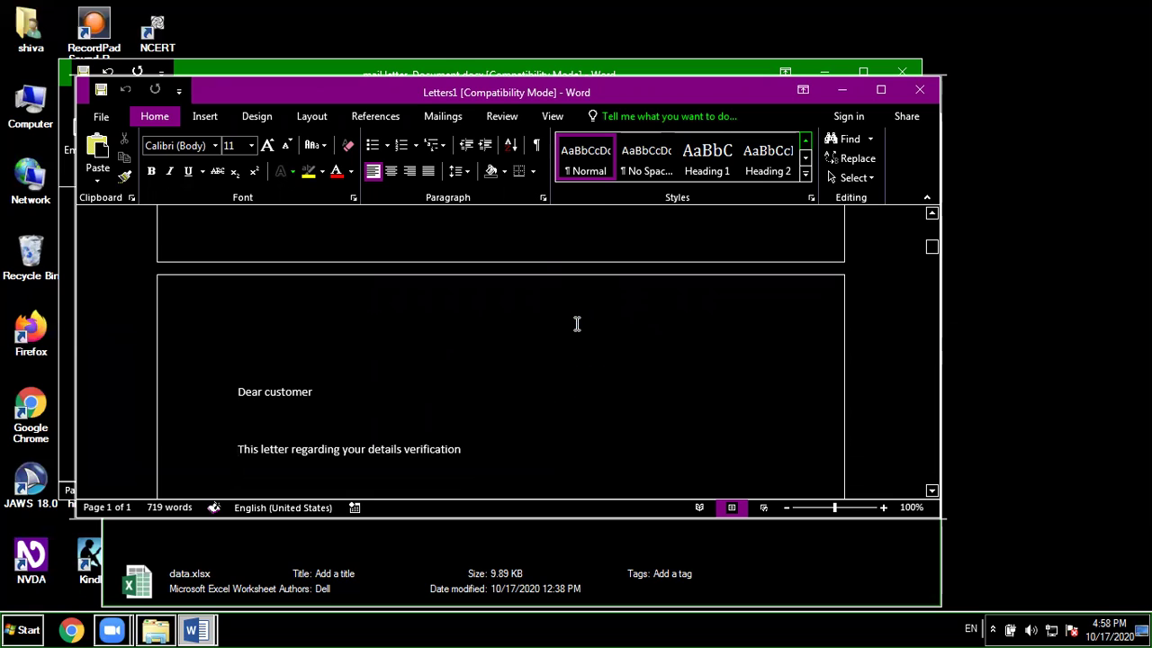
type("You just check your details which is in billow")
key("Return")
type("and send SMS your 6 digit verification cord to 18992635 for confirmation")
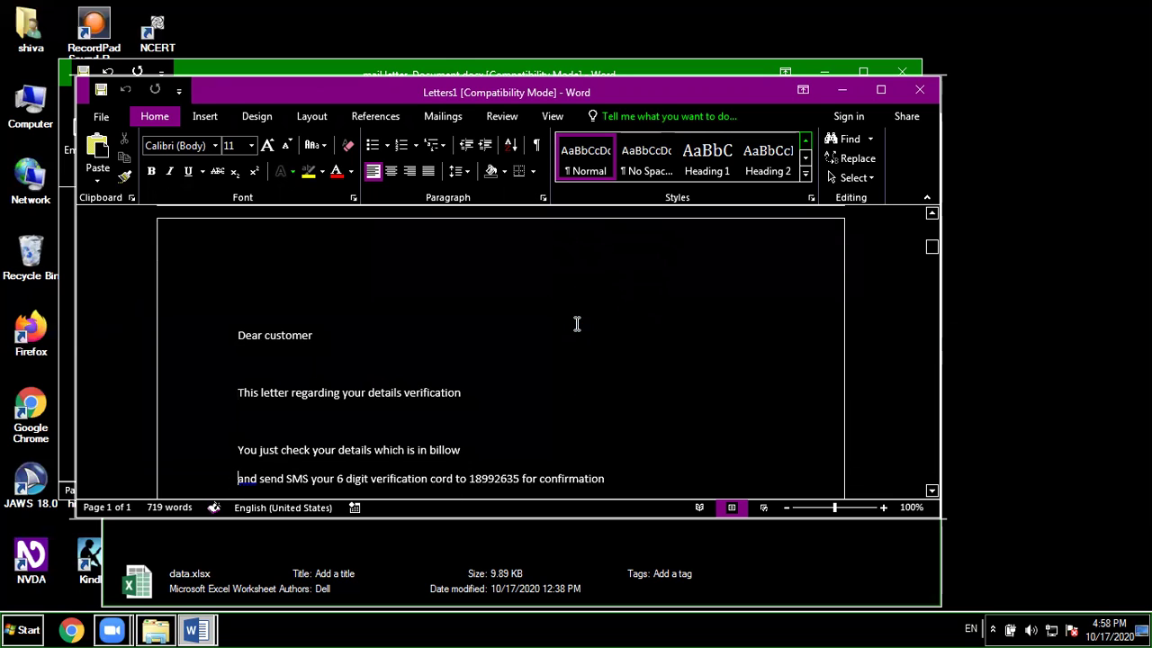
key("Return")
key("Return")
type("your name shiva")
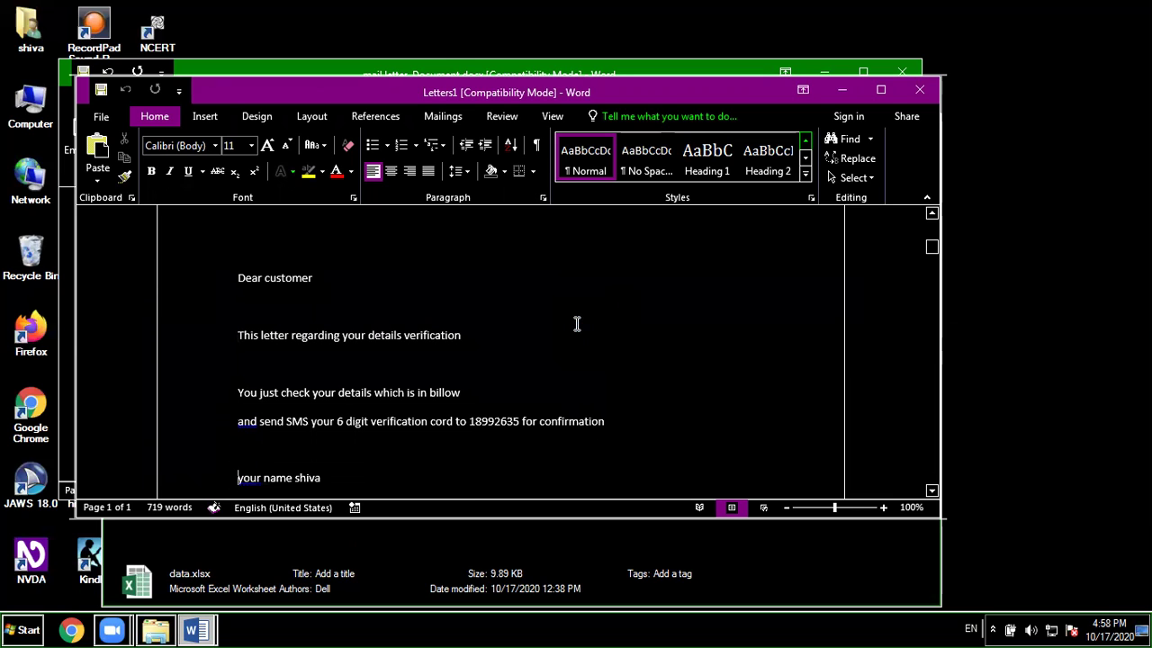
key("Return")
key("Down")
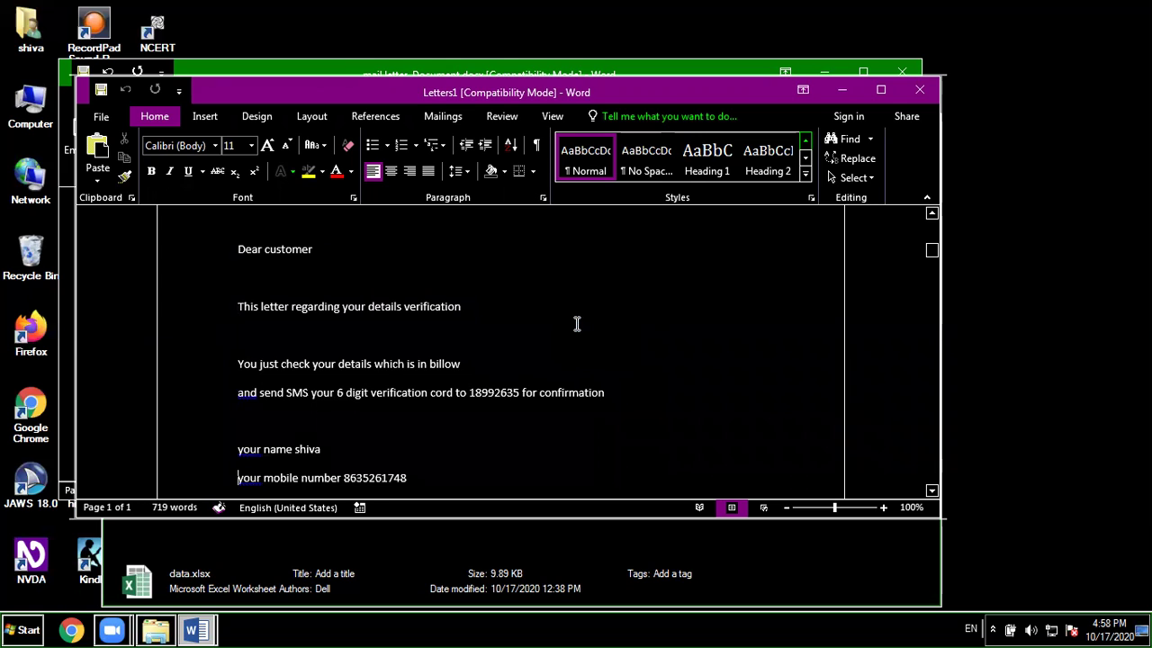
key("Down")
key("Down")
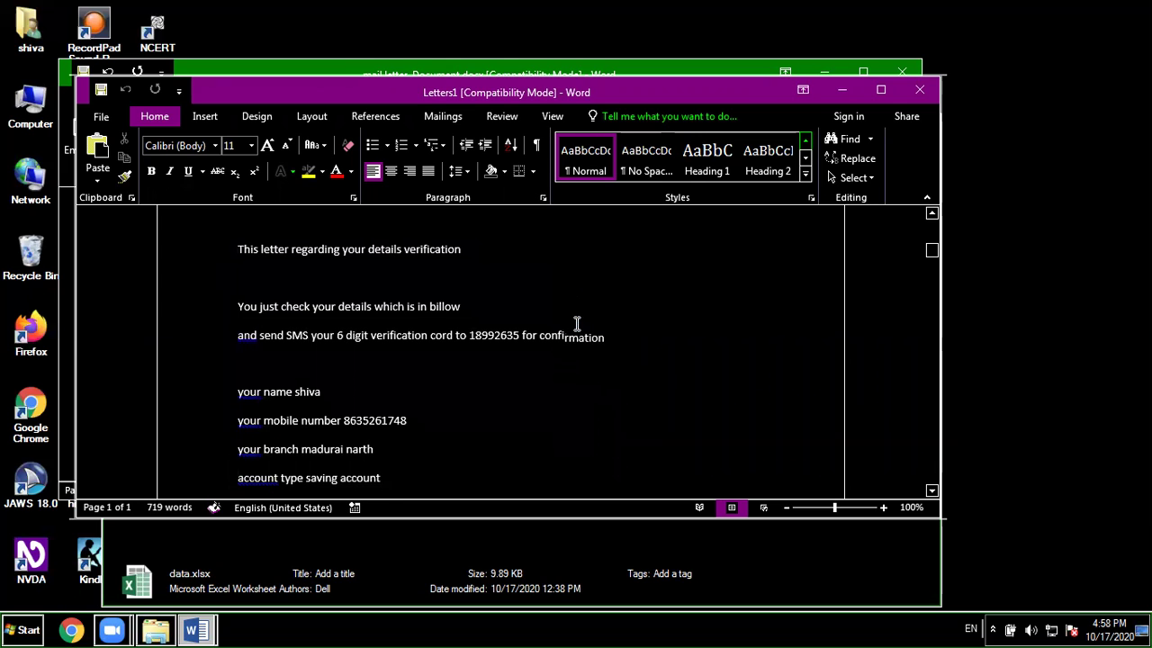
key("Down")
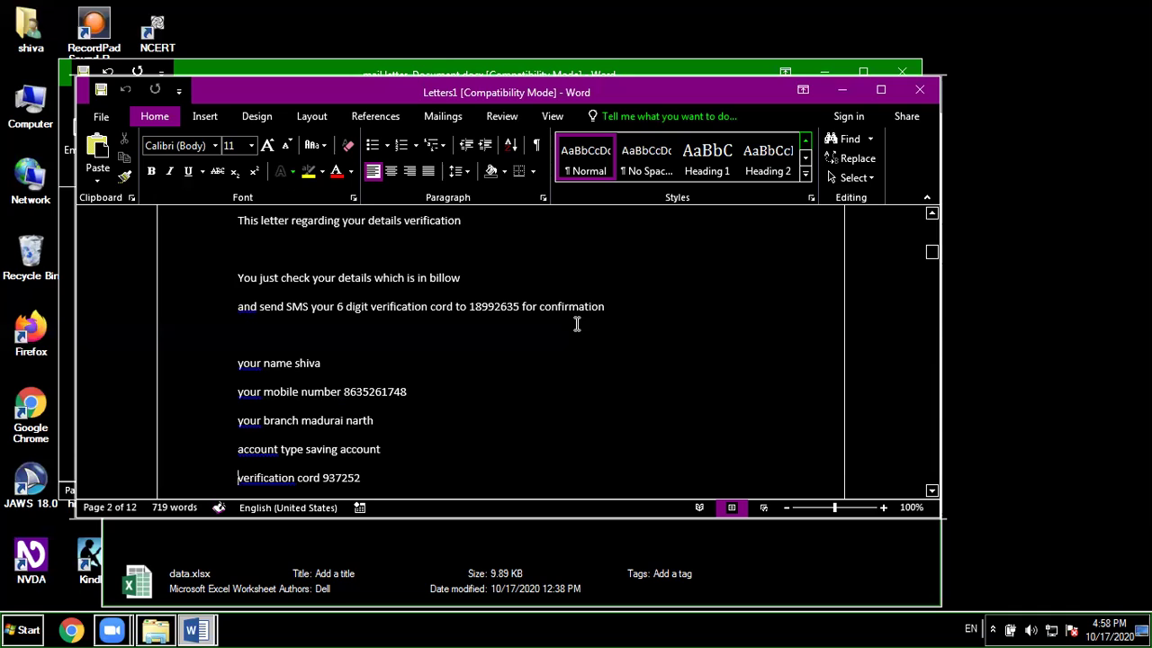
key("Down")
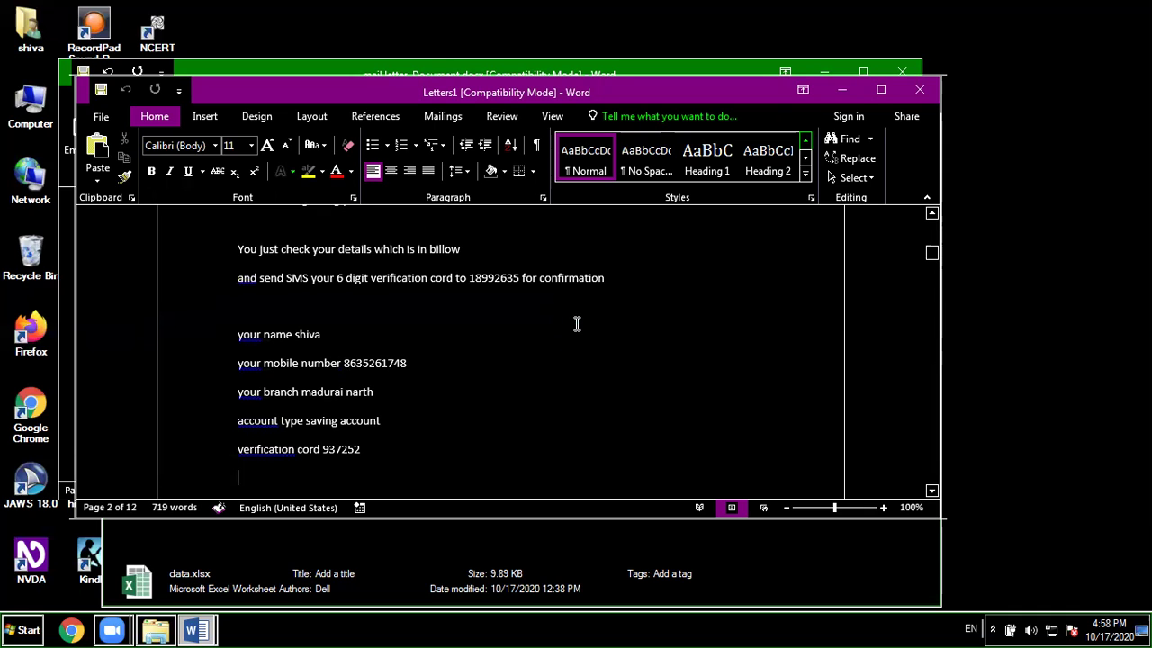